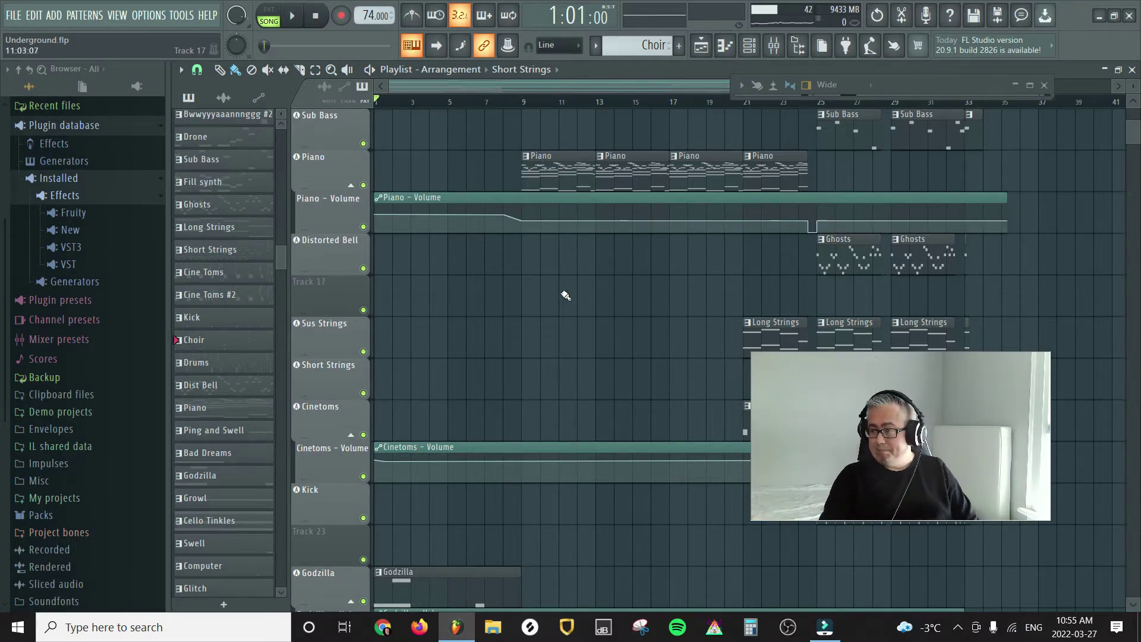
# - Scroll up to Track 4 and select one of its Swell clips, making Swell the current pattern
pyautogui.scroll(6, 566, 288)
pyautogui.scroll(6, 566, 287)
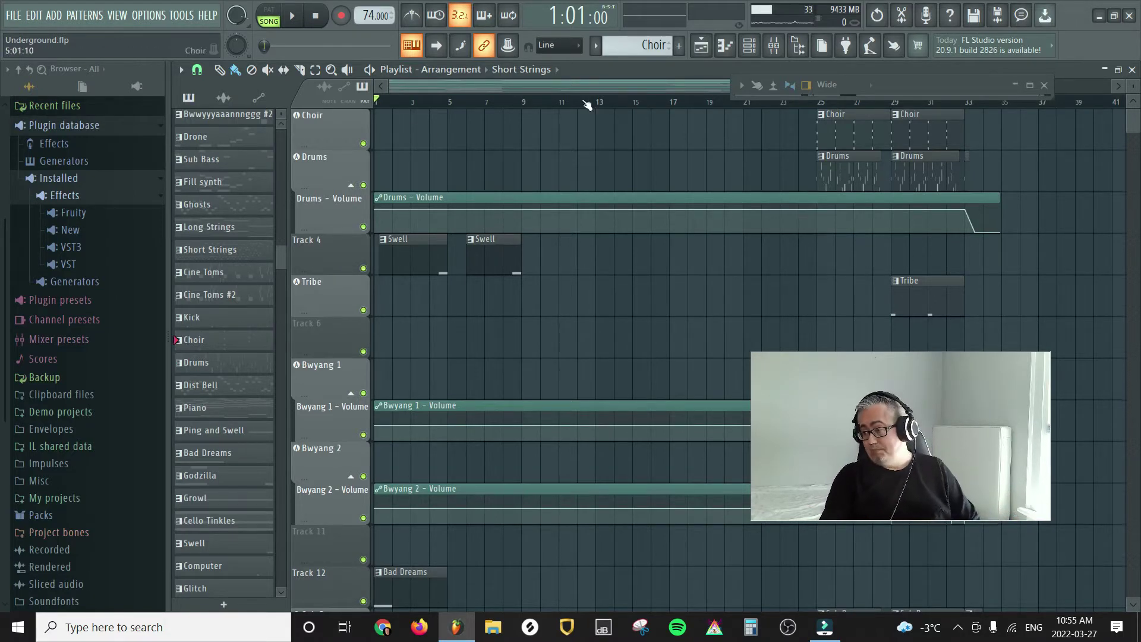
pyautogui.click(403, 246)
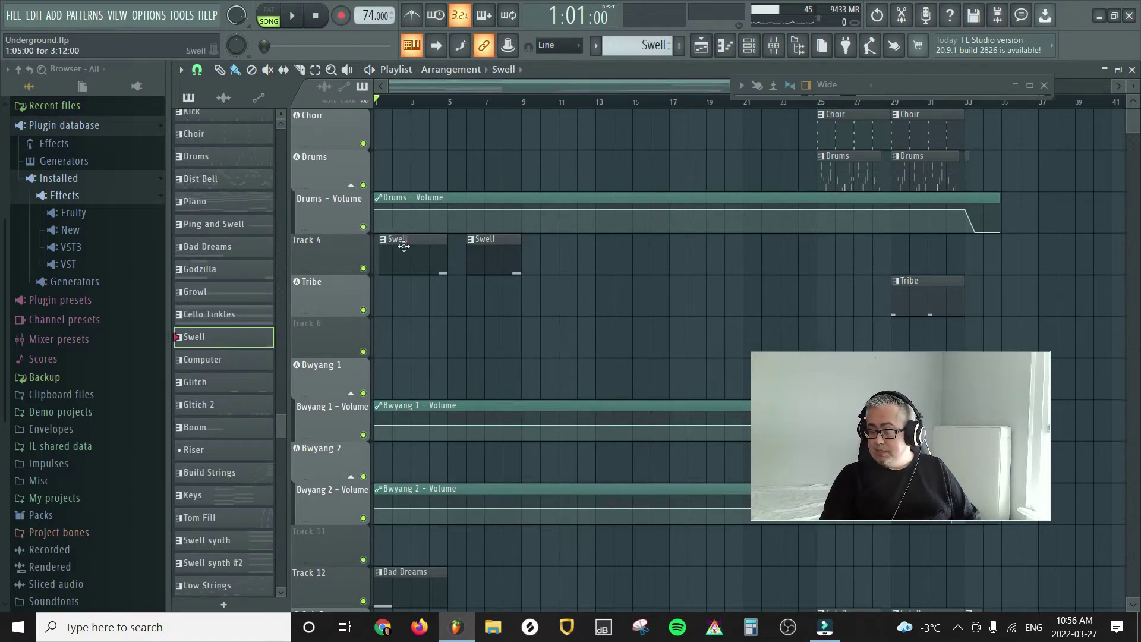
pyautogui.rightClick(327, 248)
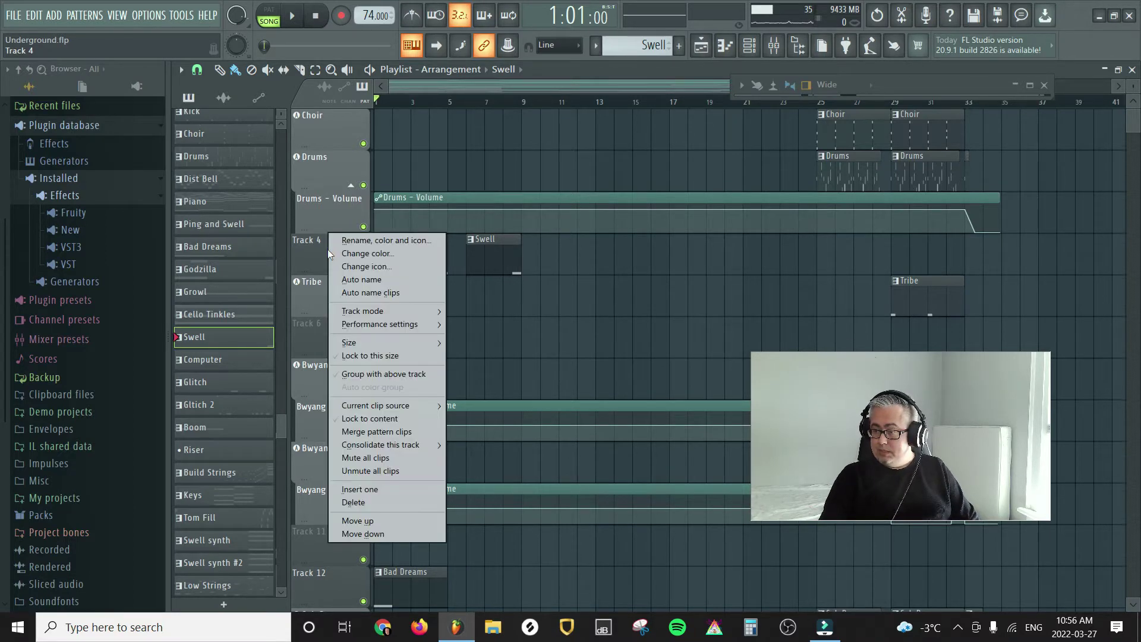
pyautogui.click(311, 240)
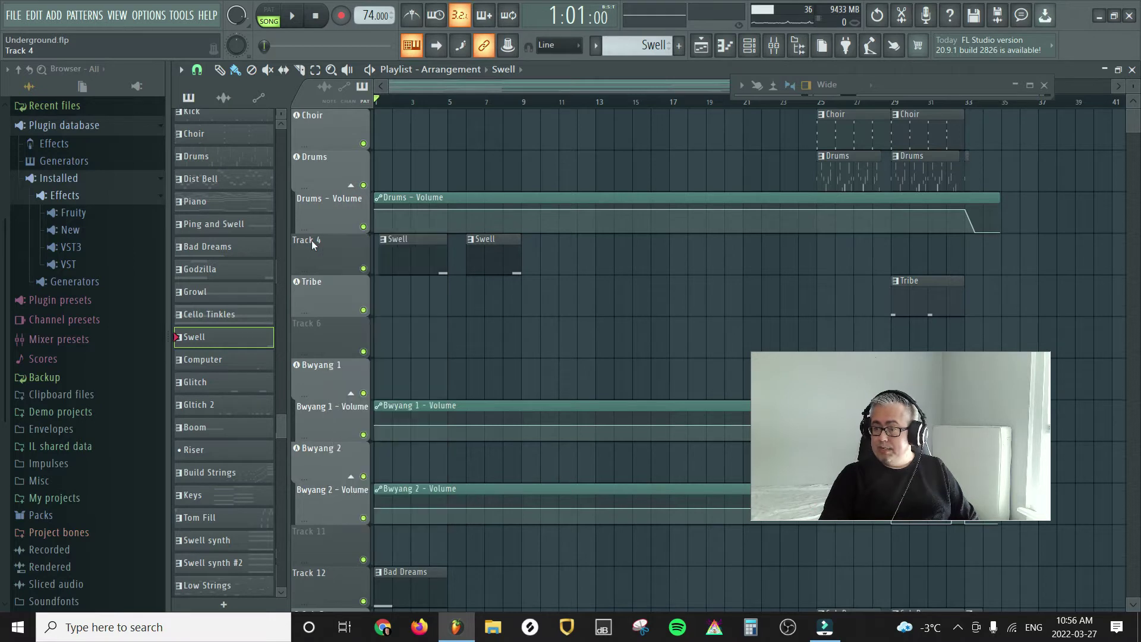
pyautogui.click(433, 247)
pyautogui.click(428, 246)
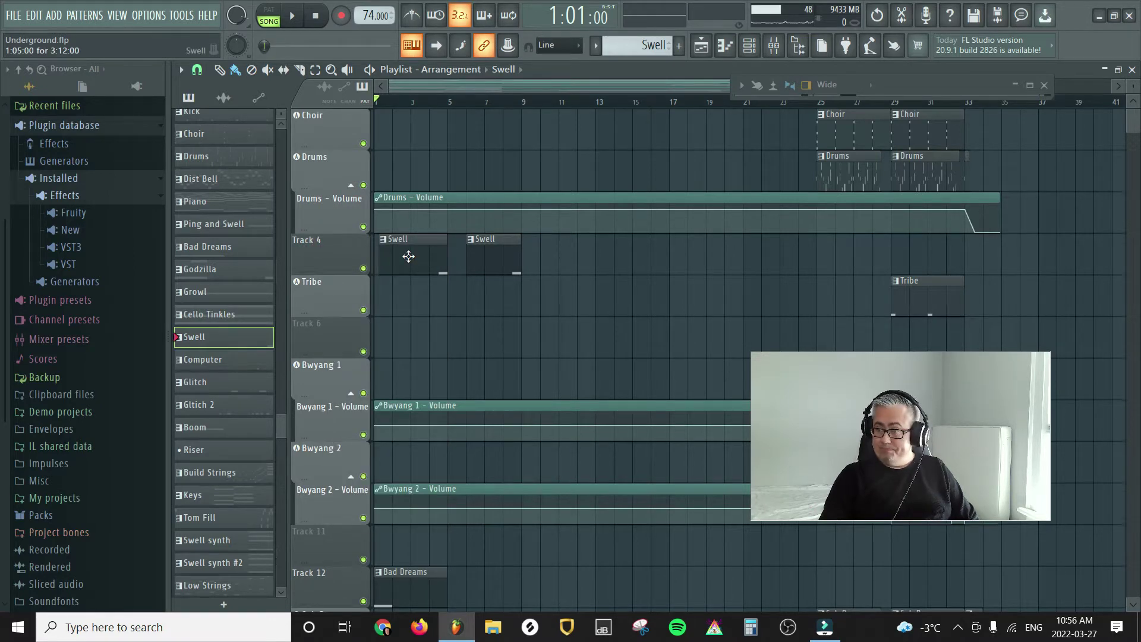
pyautogui.click(195, 101)
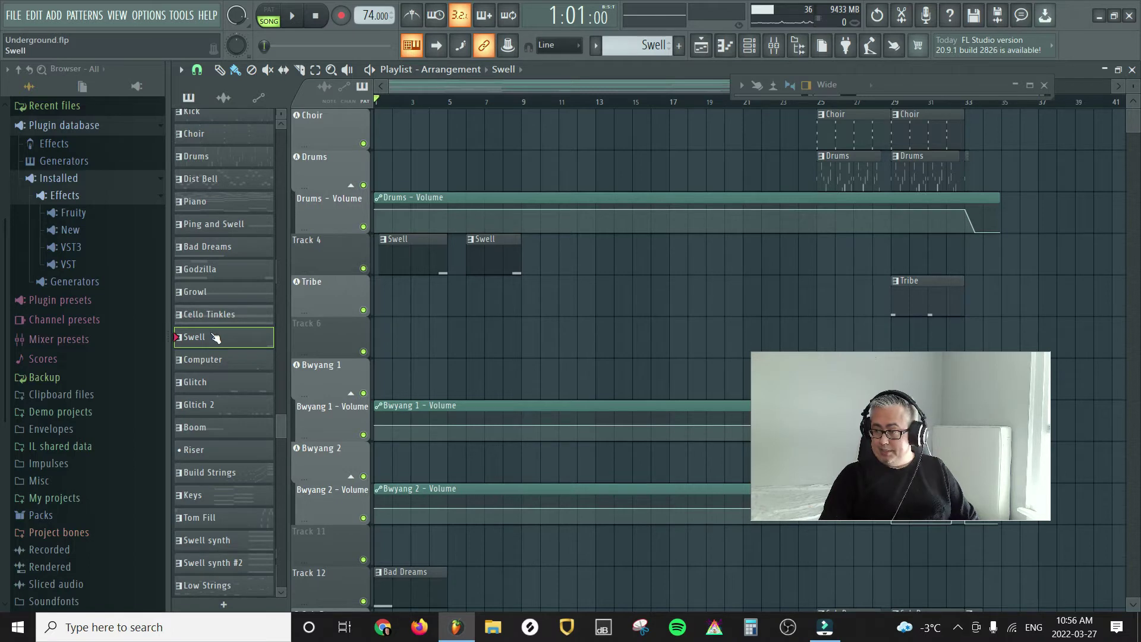
pyautogui.click(908, 290)
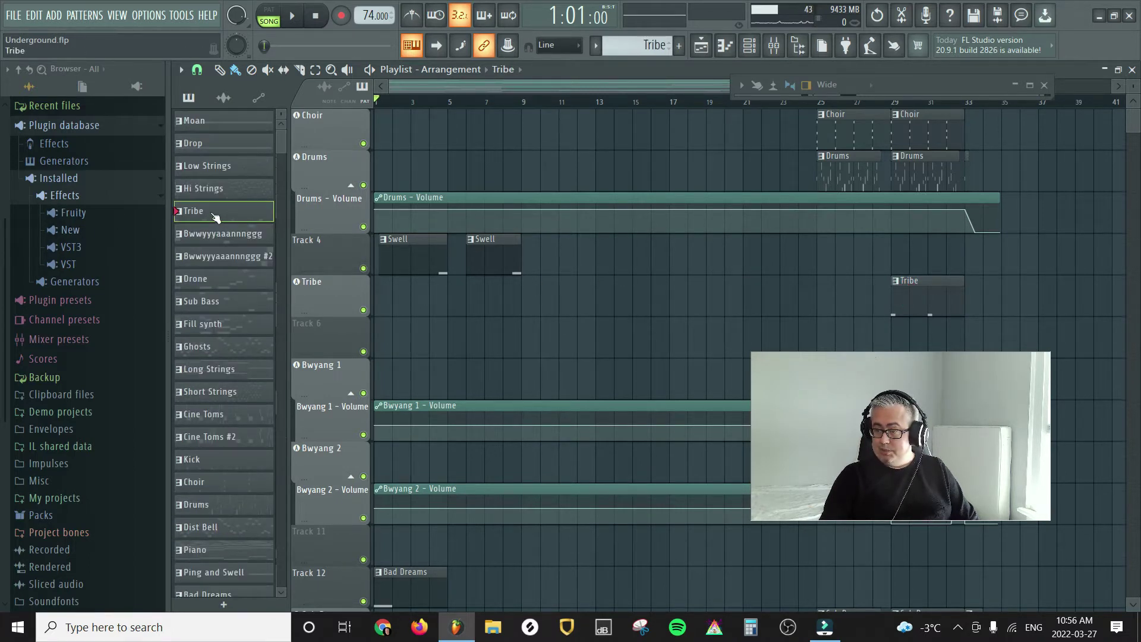
pyautogui.click(393, 252)
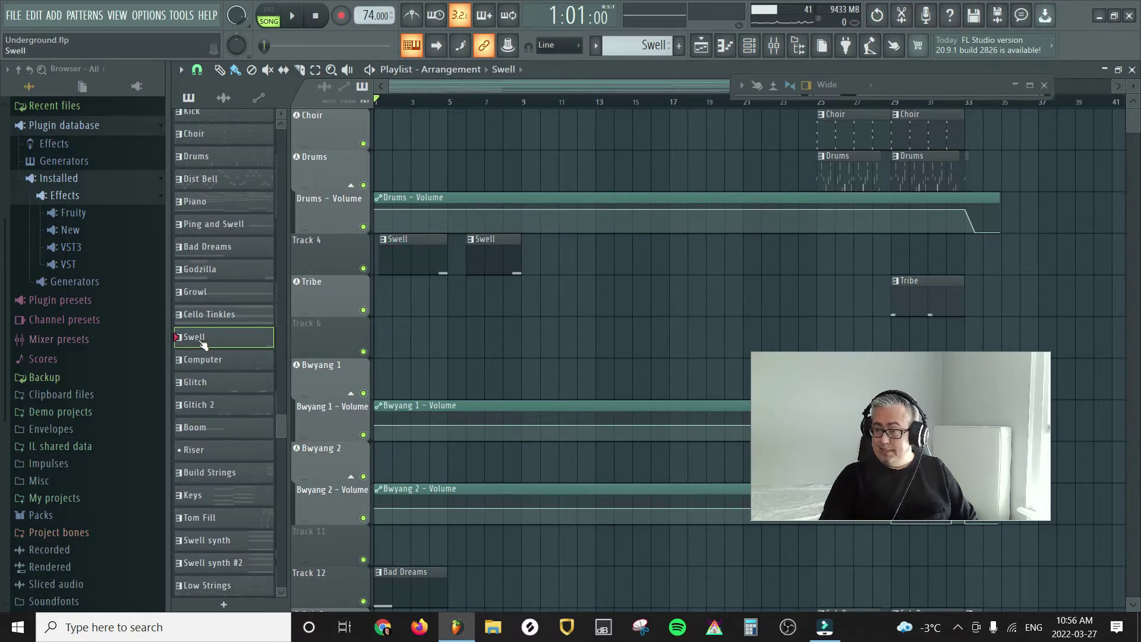
pyautogui.click(711, 49)
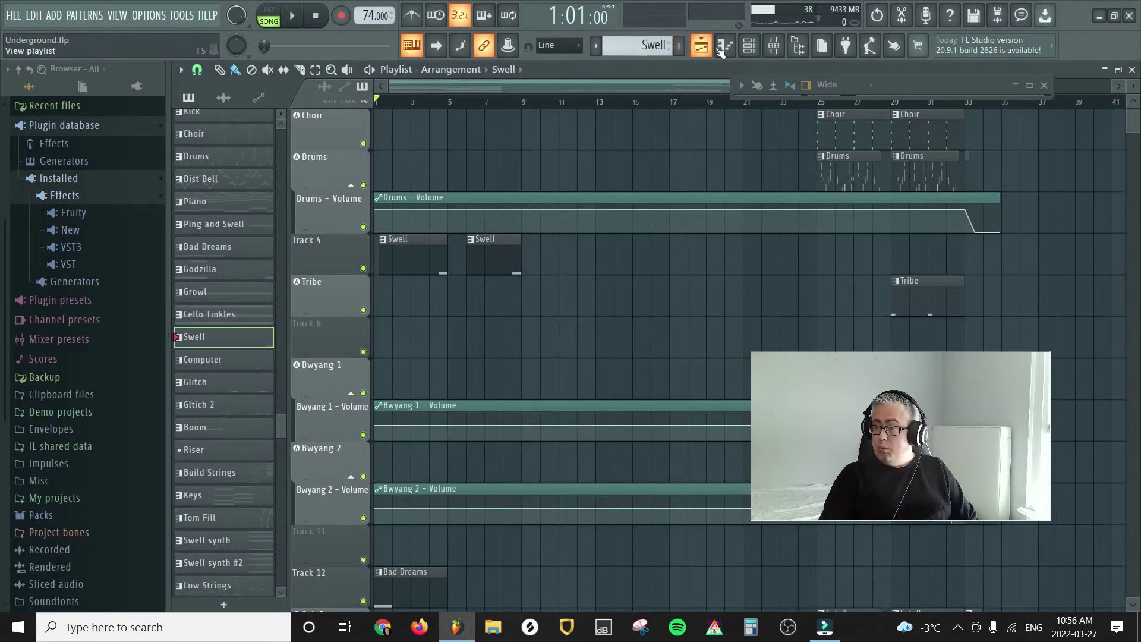
pyautogui.click(752, 48)
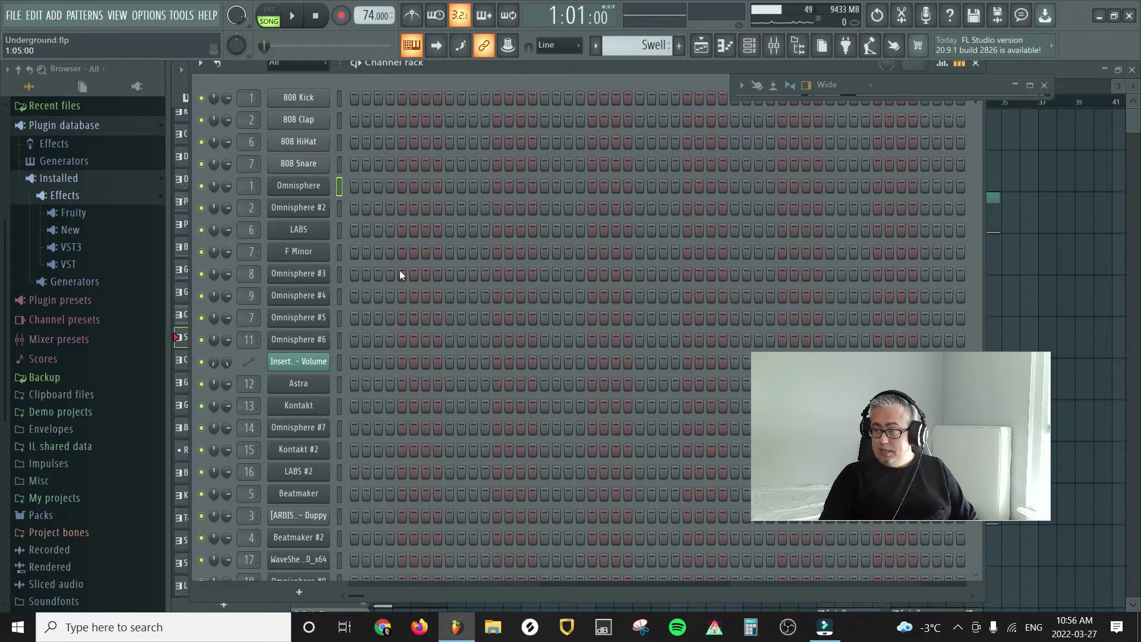
pyautogui.scroll(-2, 399, 269)
pyautogui.scroll(-4, 400, 274)
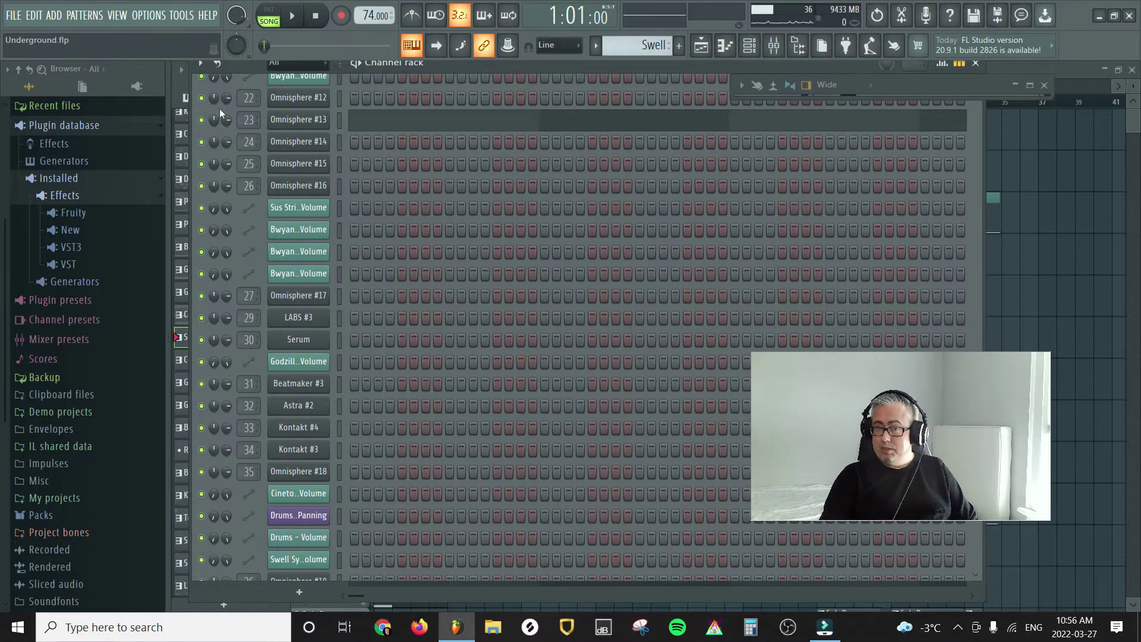
pyautogui.click(1045, 85)
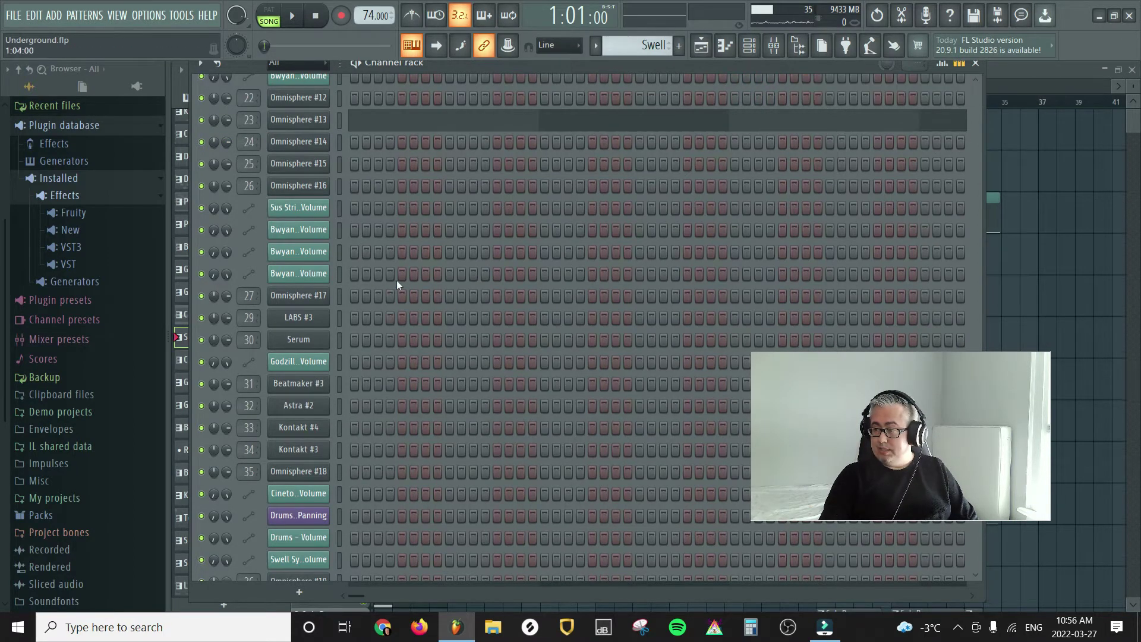
pyautogui.click(975, 63)
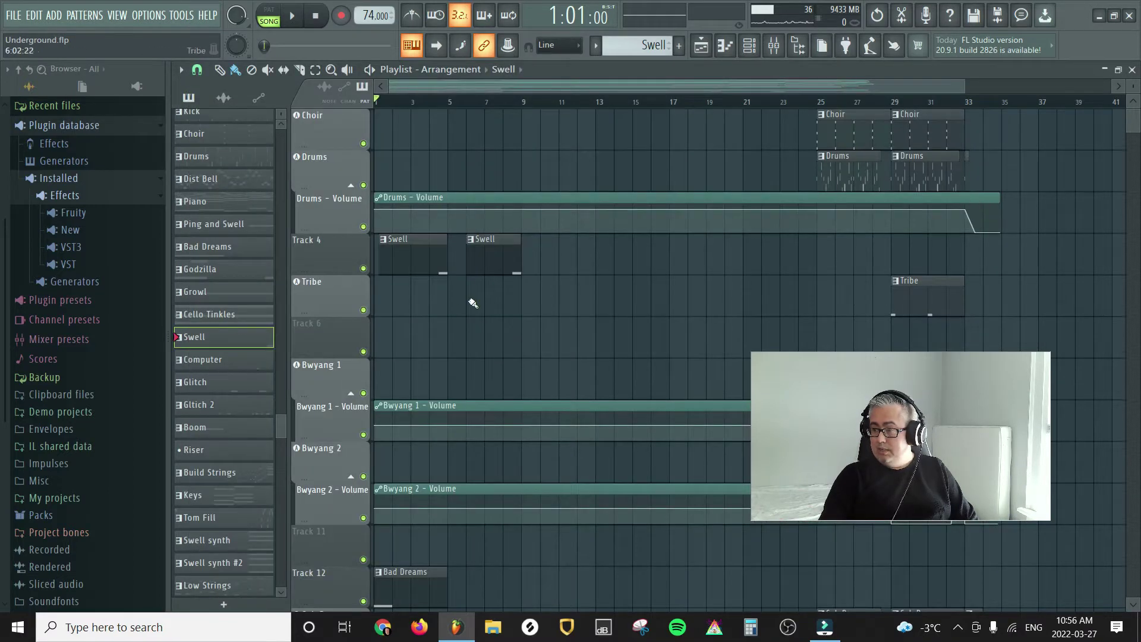
pyautogui.rightClick(248, 339)
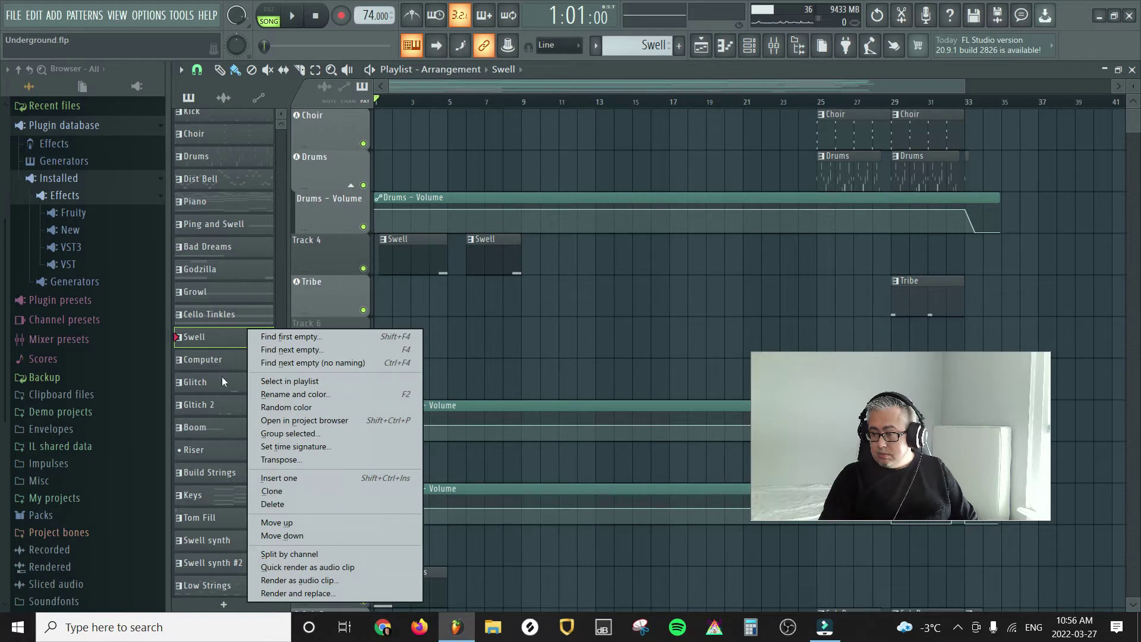
pyautogui.click(216, 337)
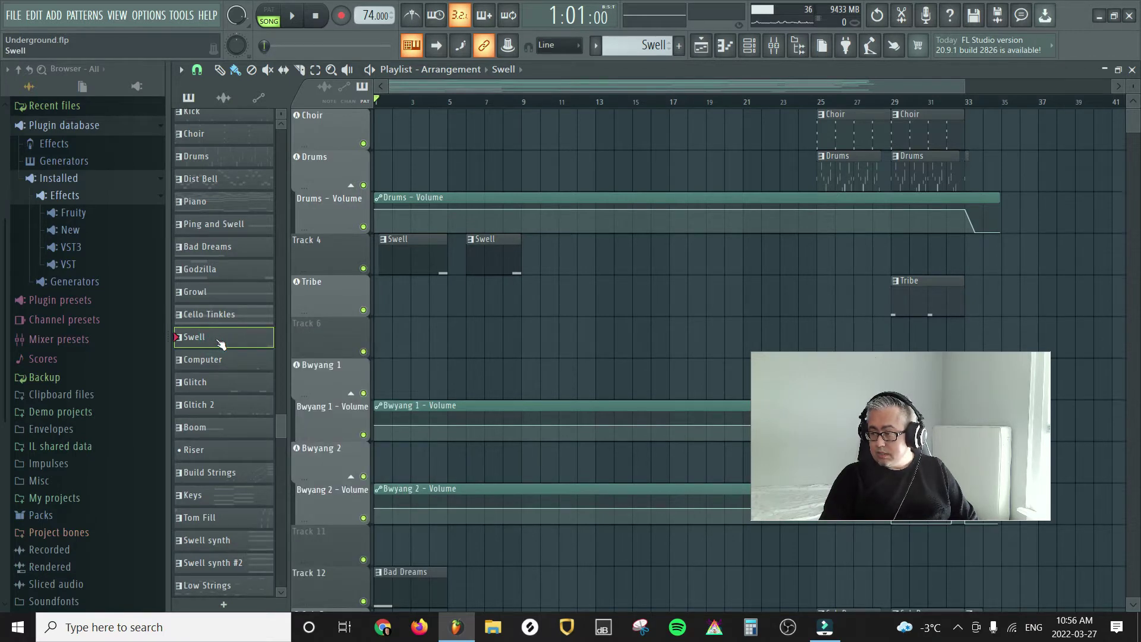
pyautogui.rightClick(219, 337)
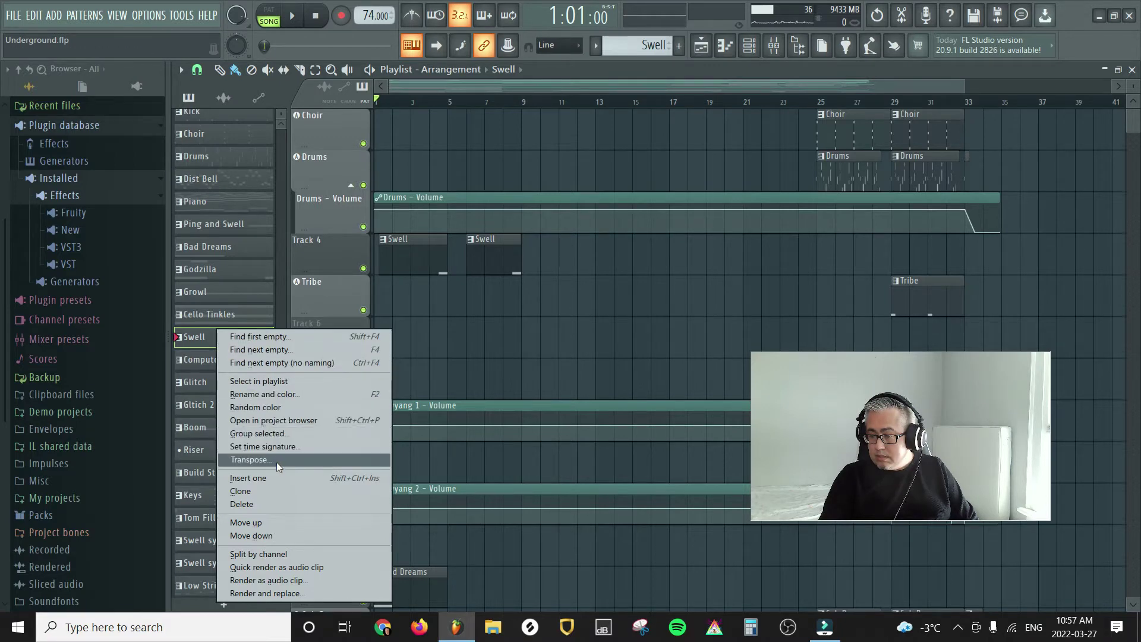
pyautogui.click(199, 340)
pyautogui.moveTo(909, 391); pyautogui.dragTo(865, 180)
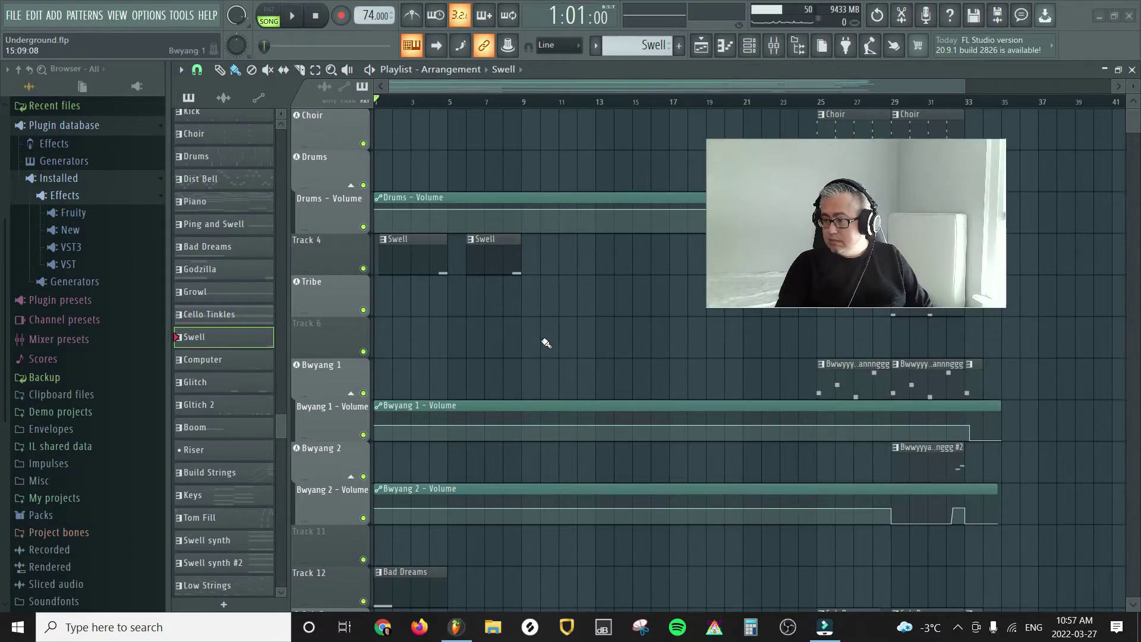
# - Set Track 4's mode to audio track linked to mixer insert 26
pyautogui.rightClick(341, 251)
pyautogui.moveTo(397, 315)
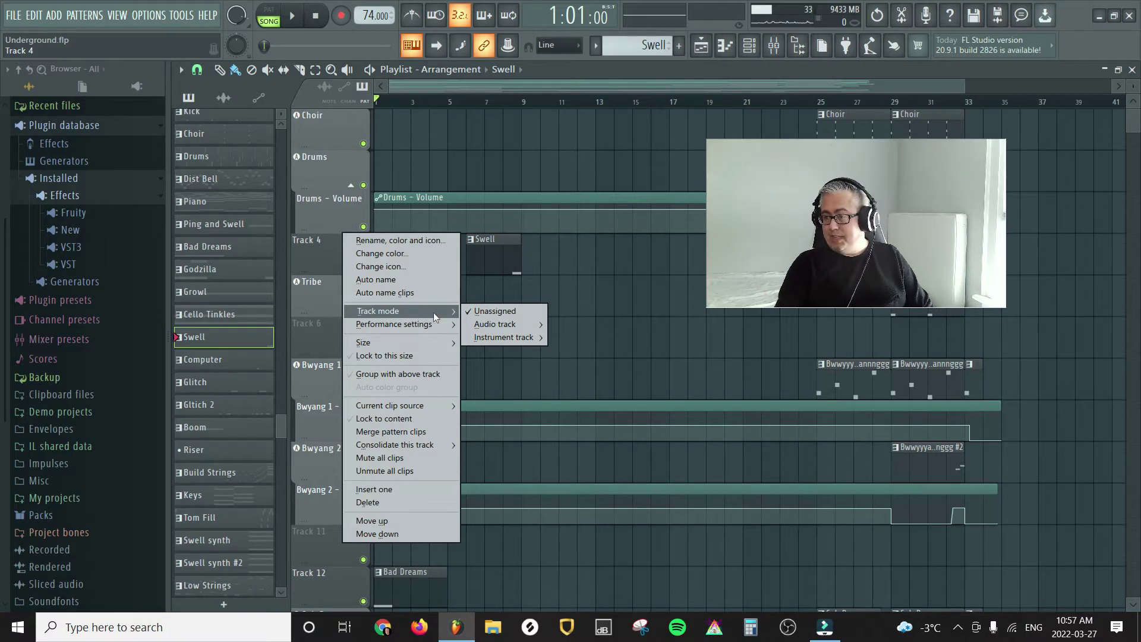
pyautogui.moveTo(497, 323)
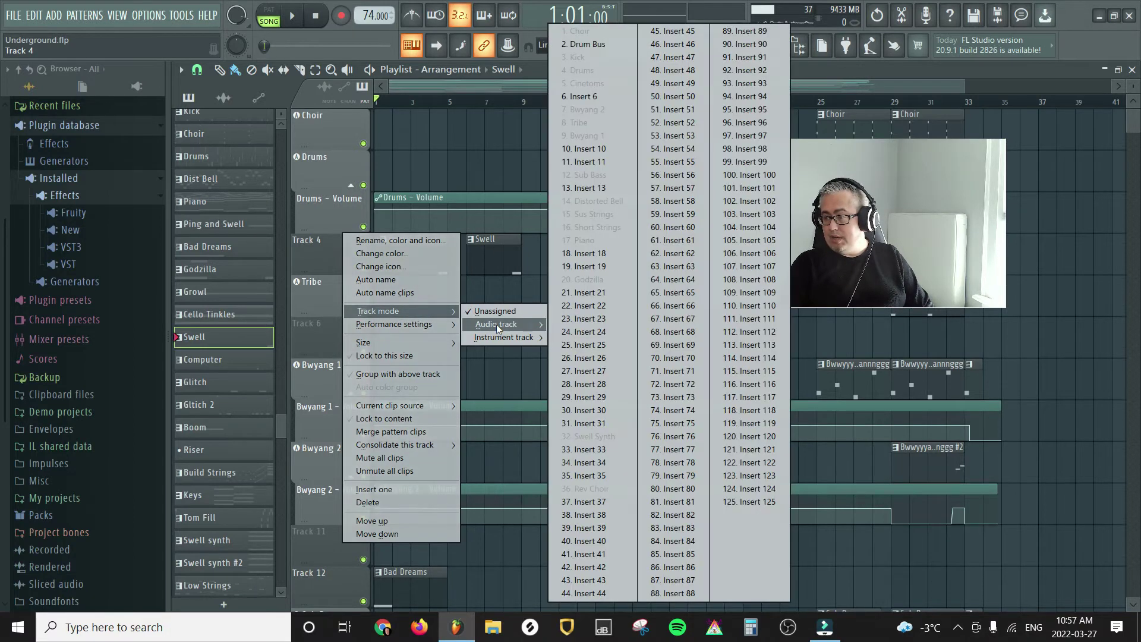
pyautogui.click(595, 358)
# - Rename Track 4 to Swell
pyautogui.rightClick(329, 247)
pyautogui.click(342, 253)
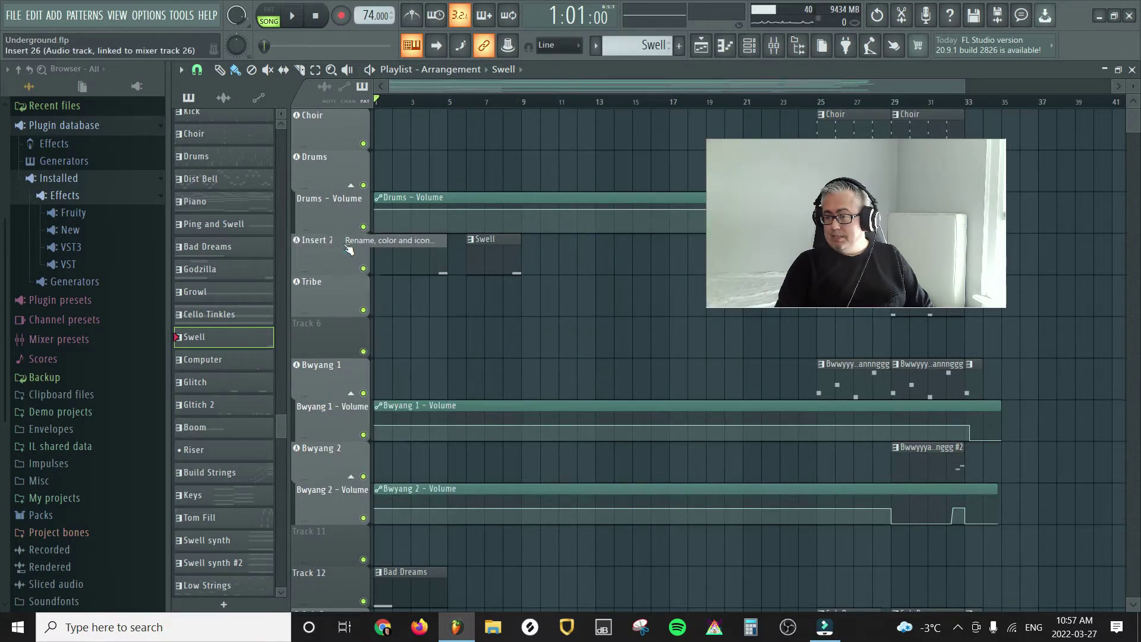
pyautogui.write('Swell')
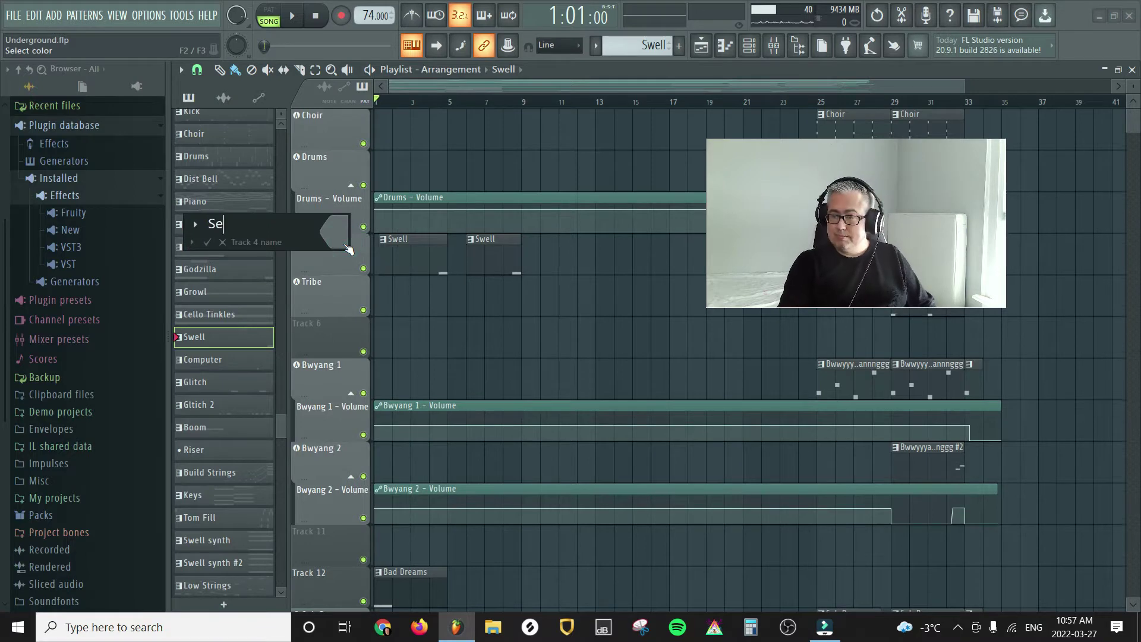
pyautogui.press('Return')
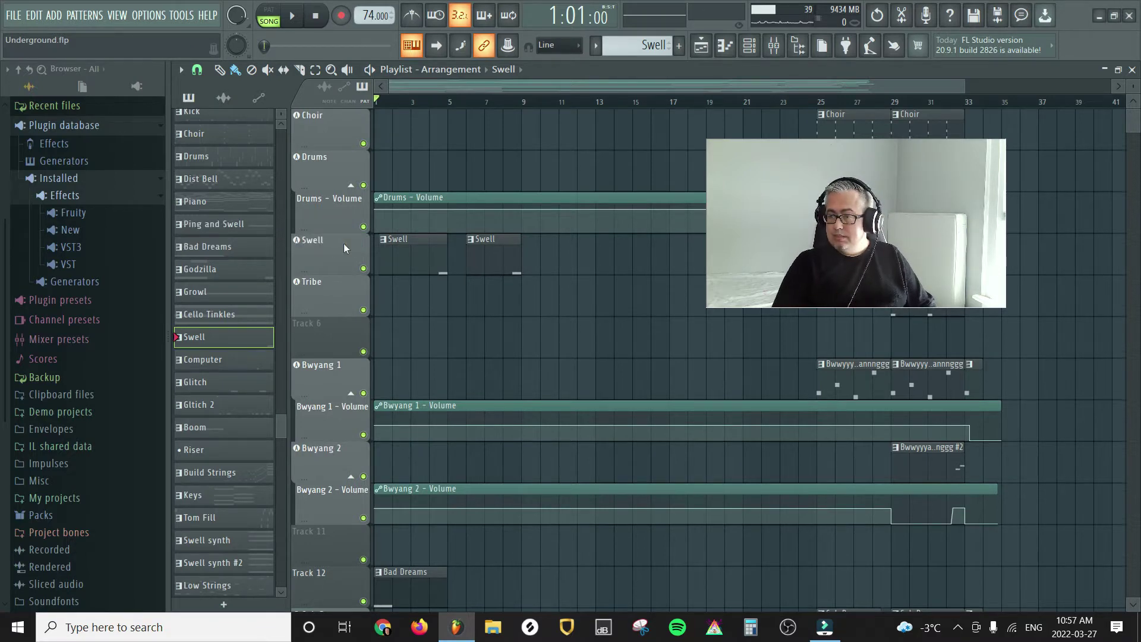
pyautogui.click(777, 50)
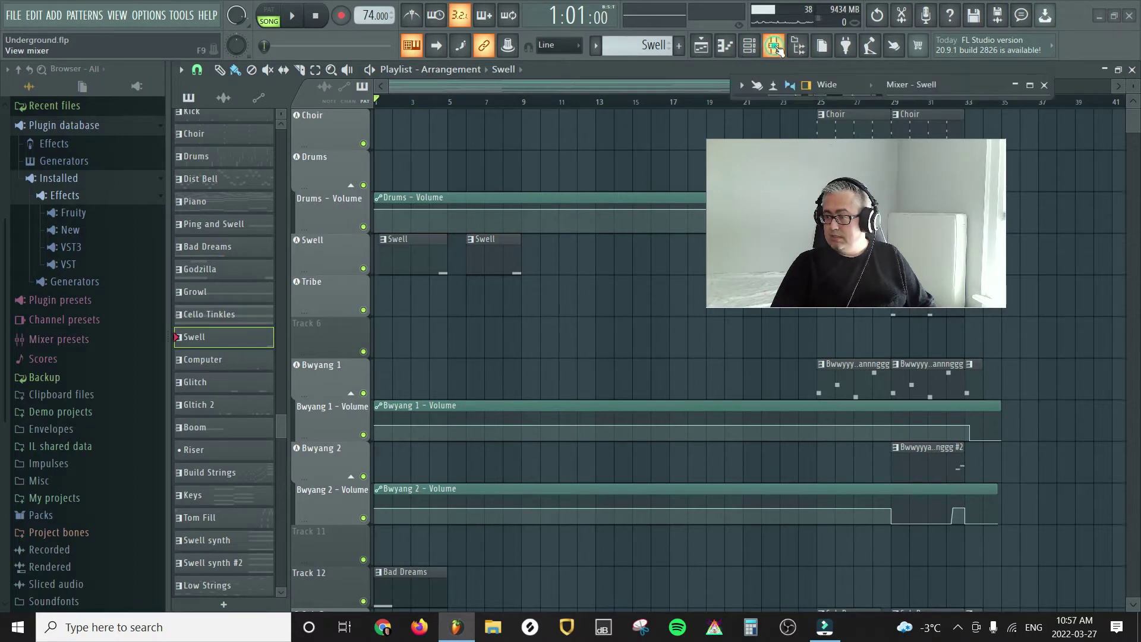
pyautogui.click(1031, 85)
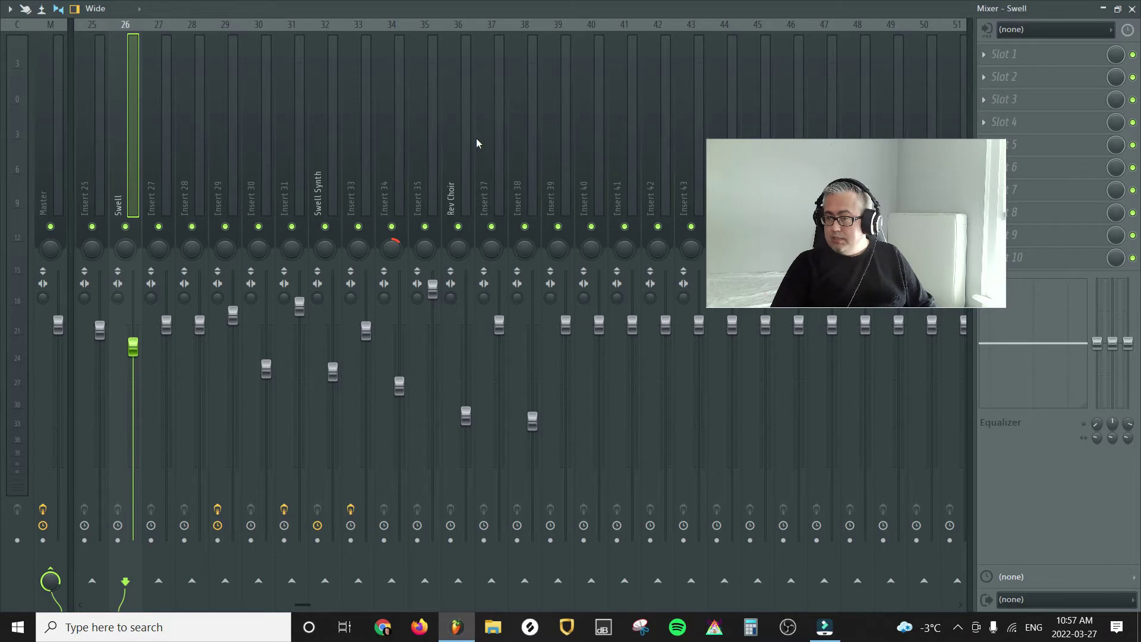
pyautogui.hscroll(6, 474, 142)
pyautogui.hscroll(-15, 465, 160)
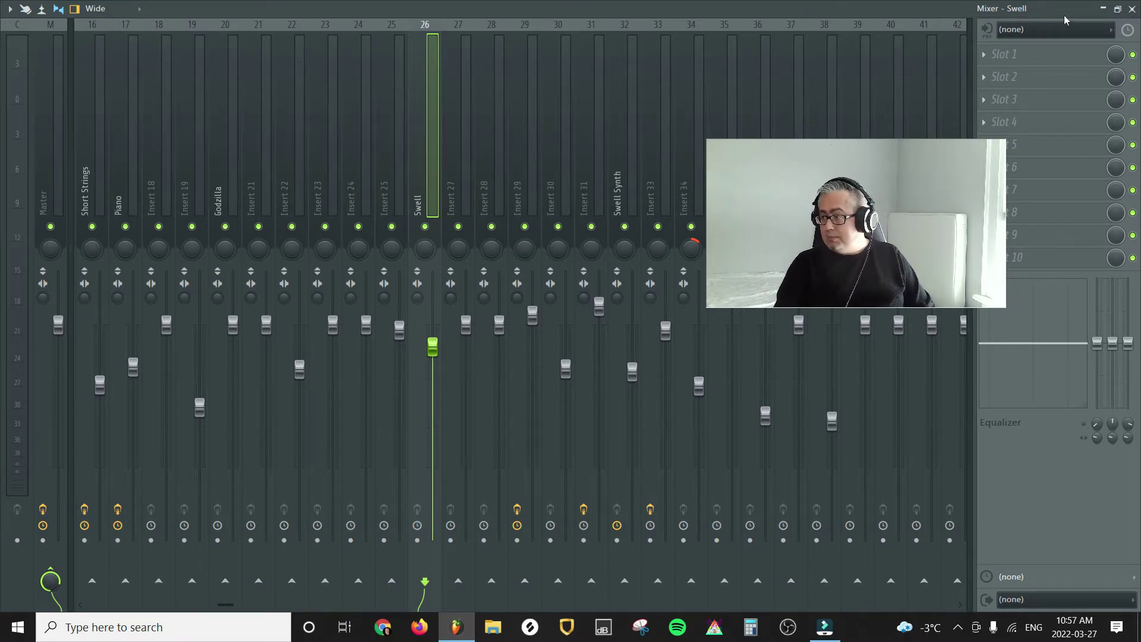
pyautogui.click(1103, 10)
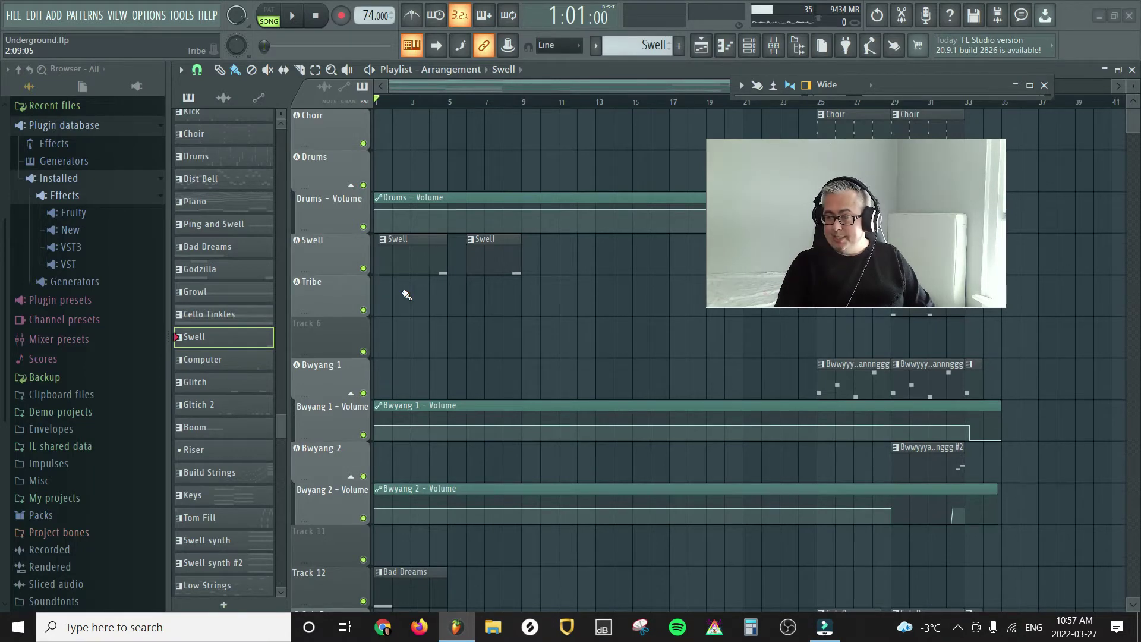
# - Add the M_ prefix to the Swell track's name, making it M_Swell
pyautogui.rightClick(331, 240)
pyautogui.click(347, 240)
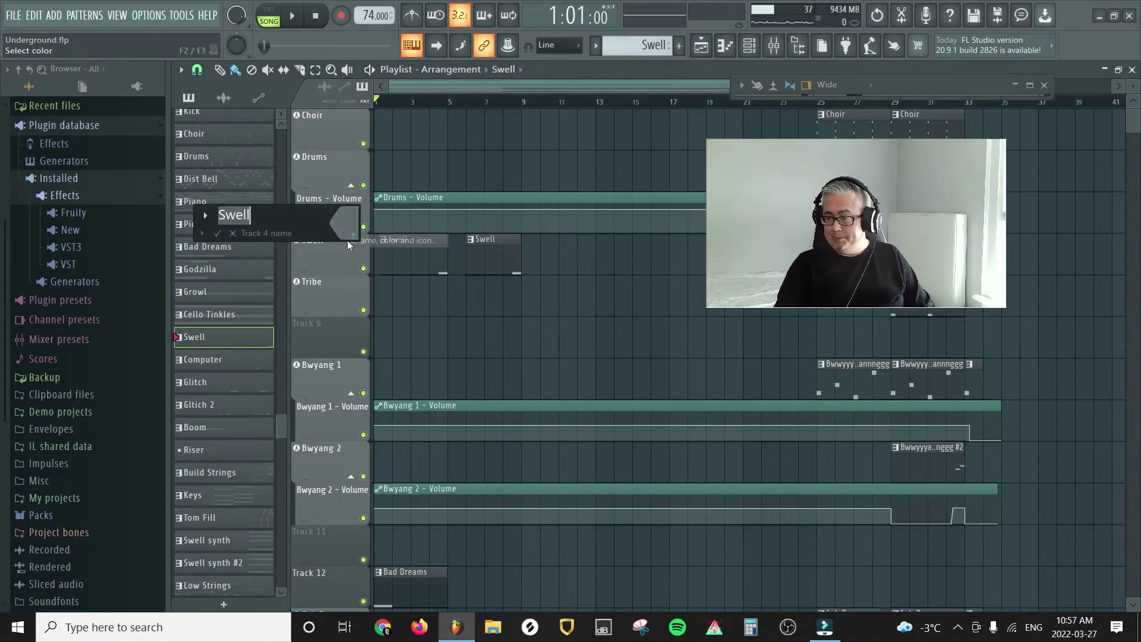
pyautogui.click(219, 214)
pyautogui.write('M')
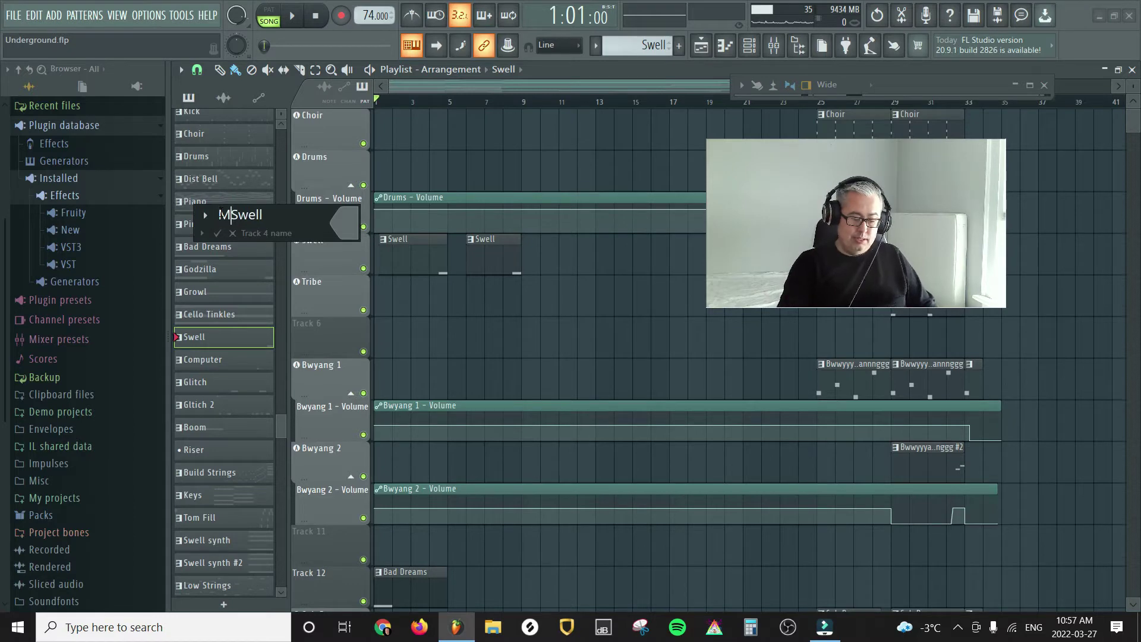
pyautogui.write('_')
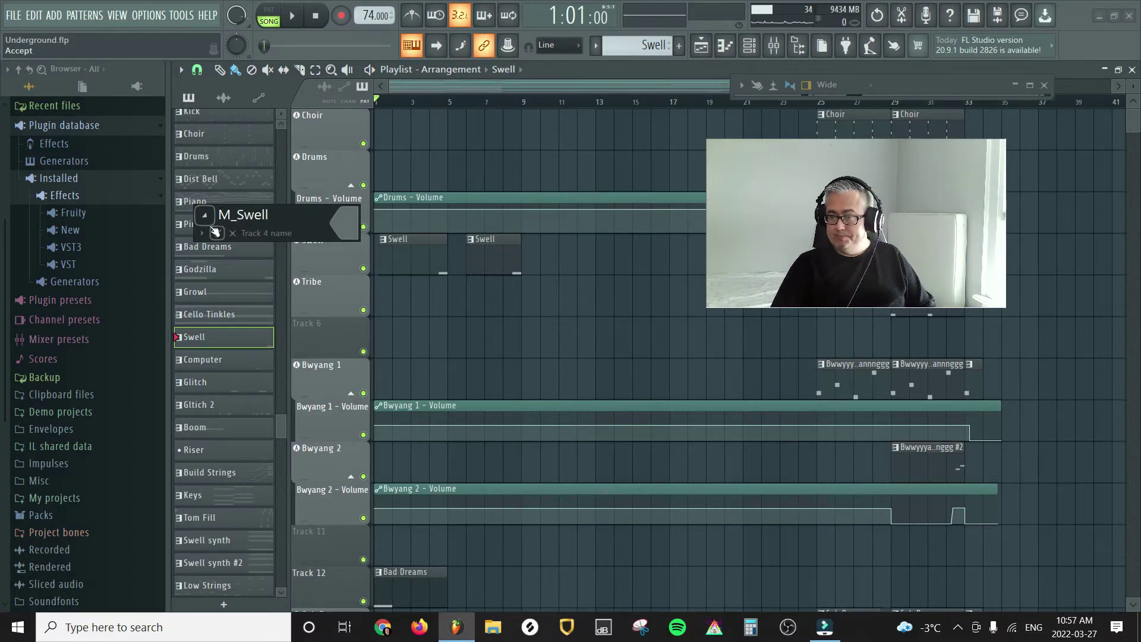
pyautogui.click(217, 233)
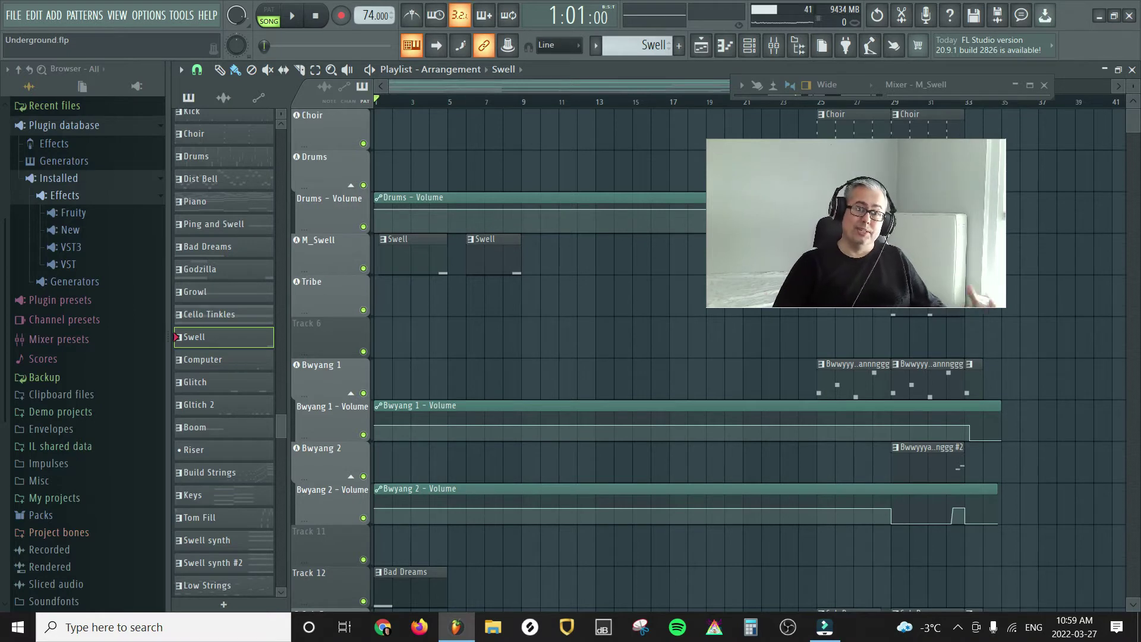
# - Scroll up the playlist and select the Choir track
pyautogui.scroll(5, 231, 286)
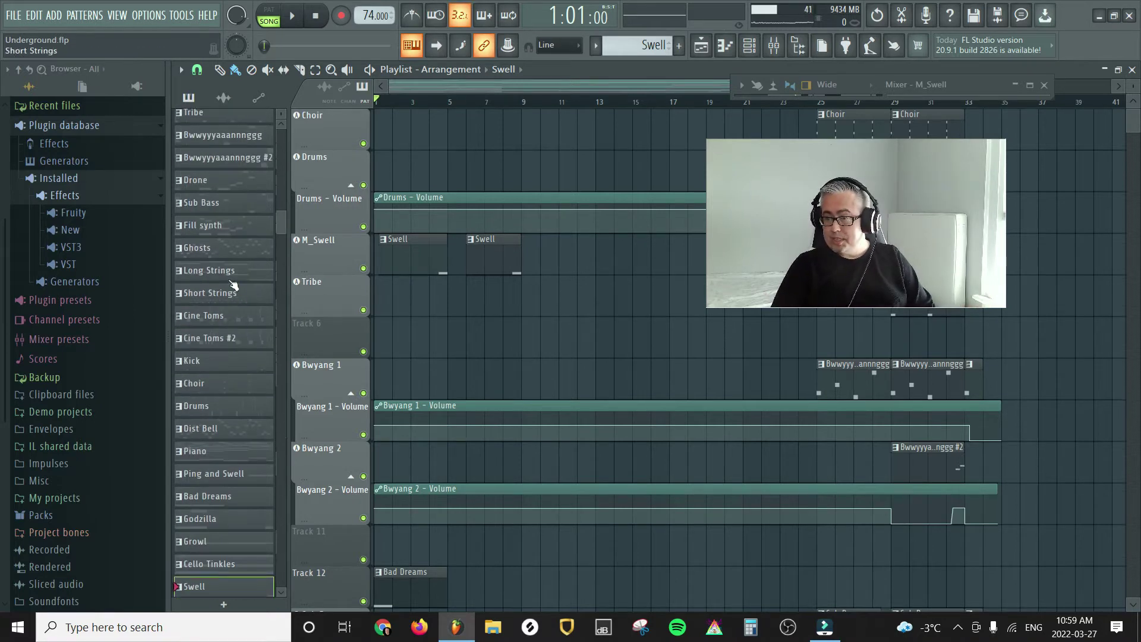
pyautogui.click(330, 127)
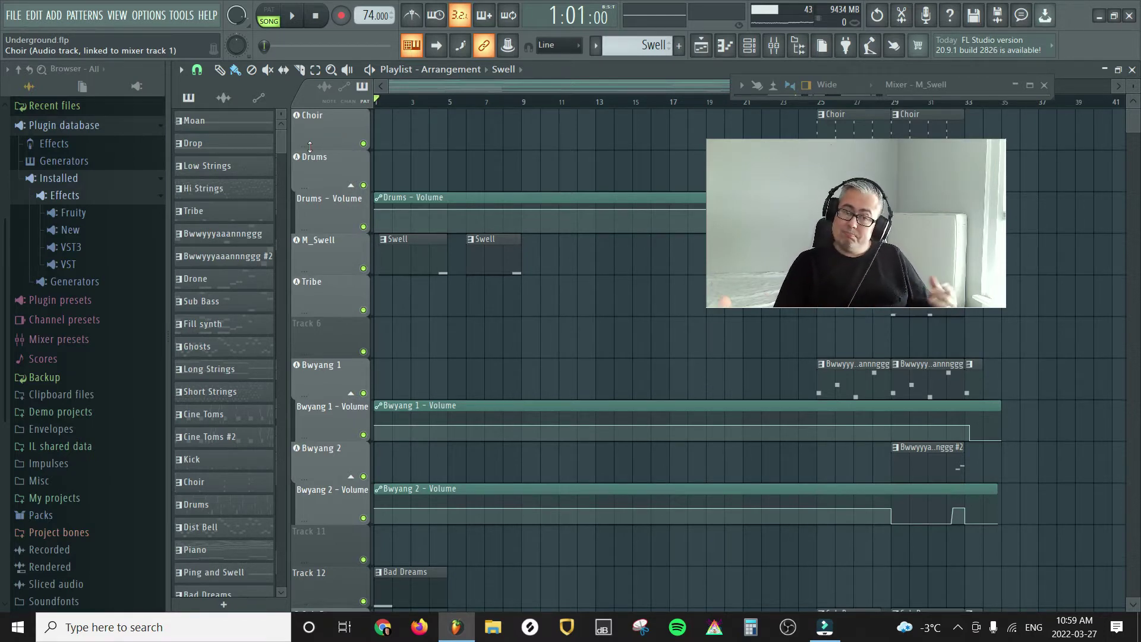
# - Set the Choir track to audio mode linked to the 1. Choir mixer insert
pyautogui.rightClick(305, 123)
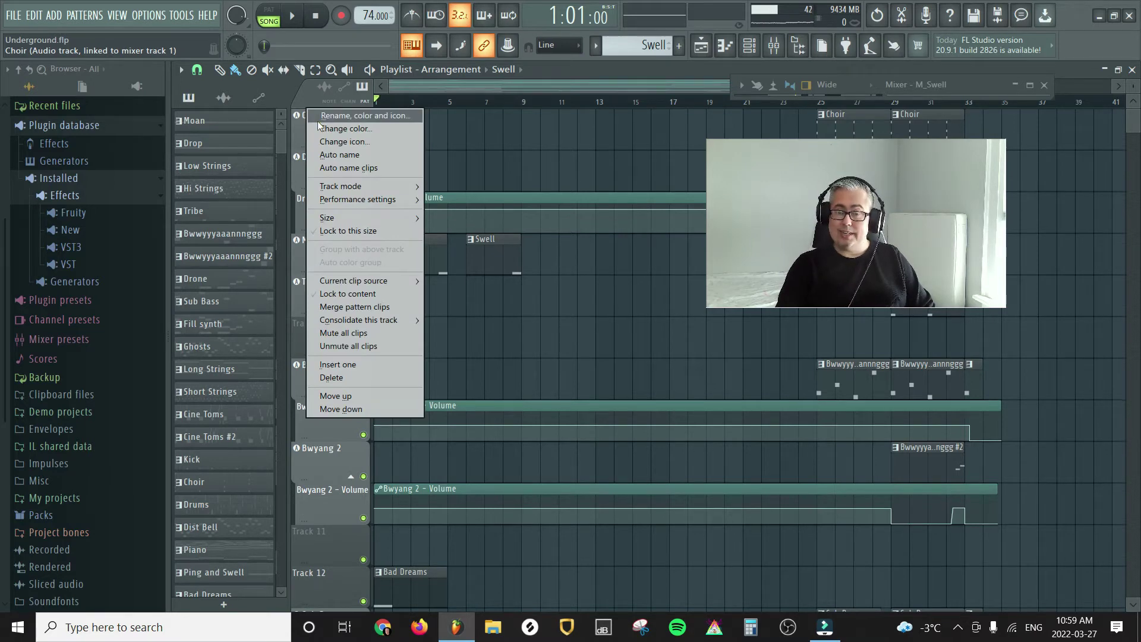
pyautogui.moveTo(352, 186)
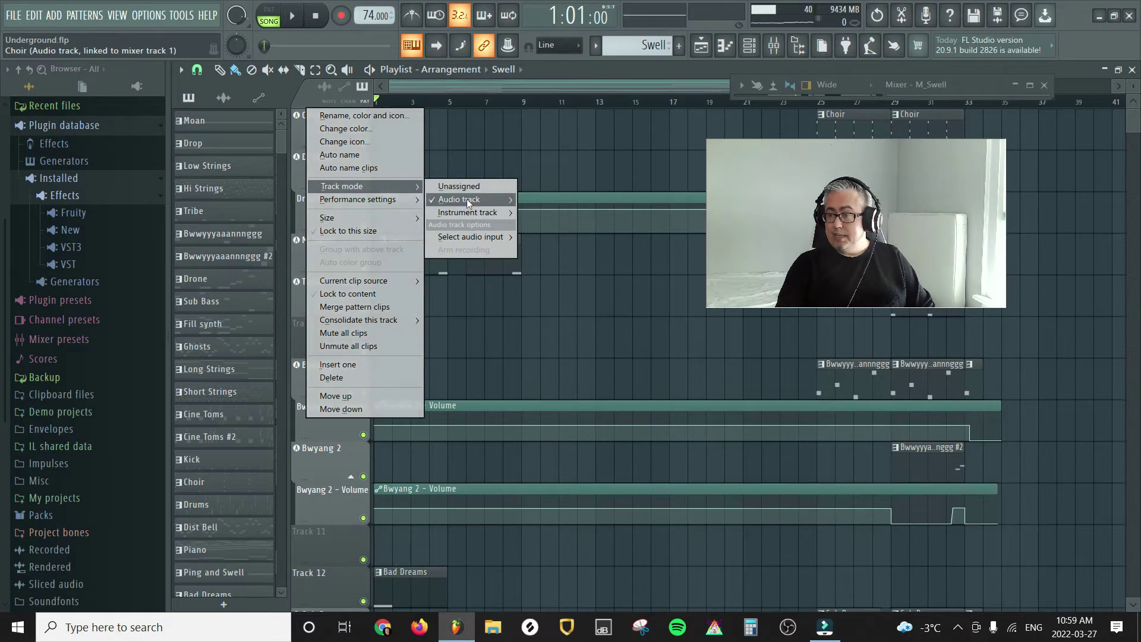
pyautogui.moveTo(465, 199)
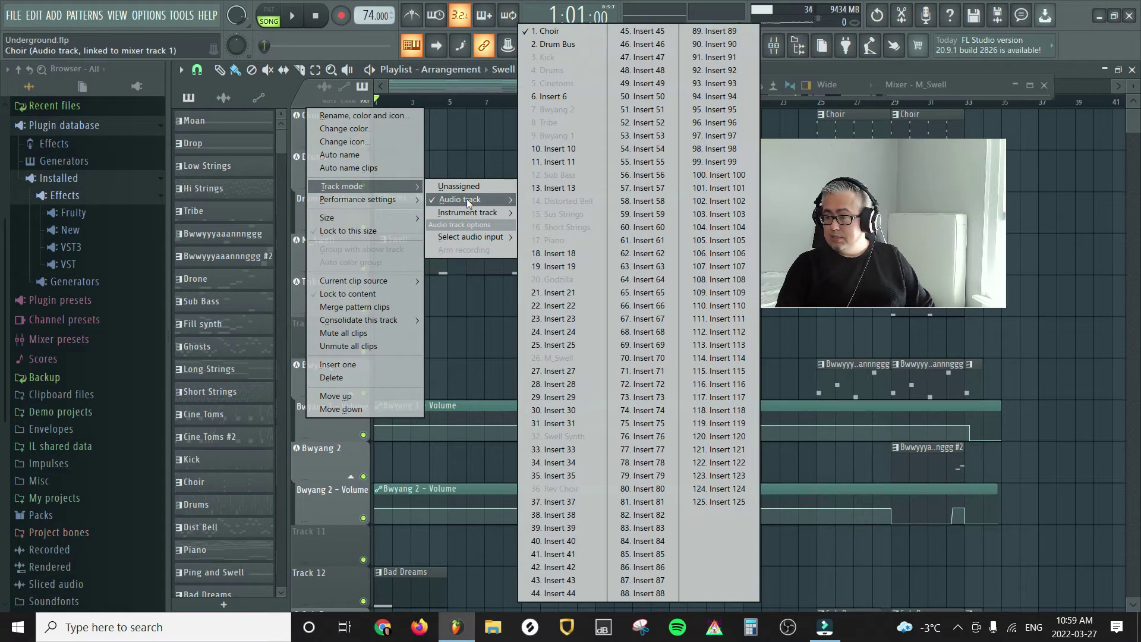
pyautogui.click(364, 116)
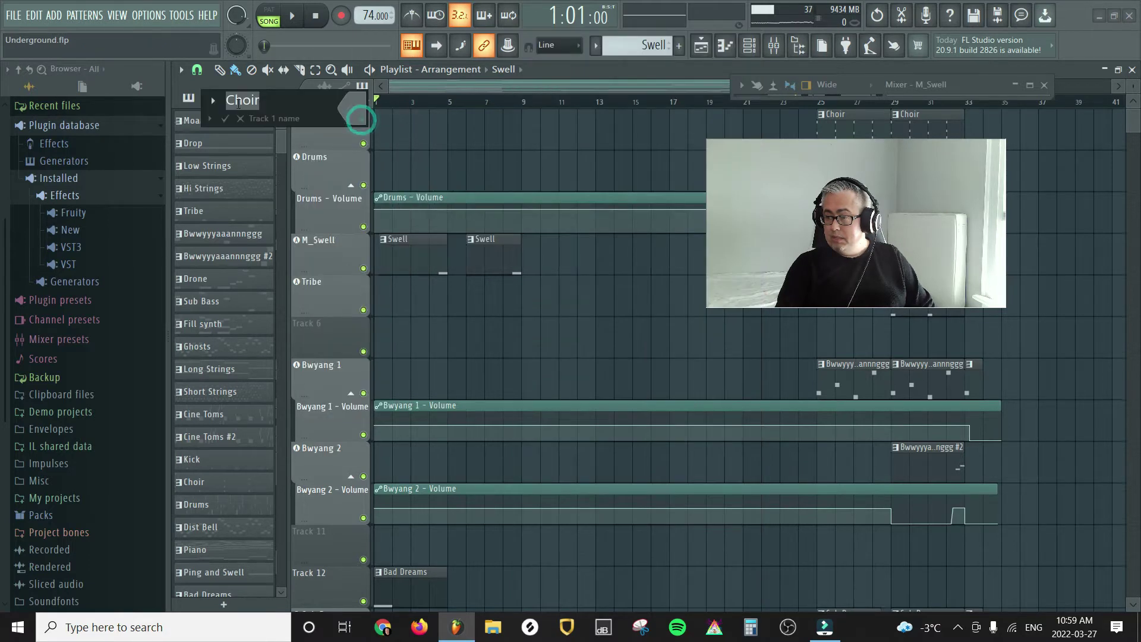
# - Prefix the track name with M_ to make it M_Choir
pyautogui.click(227, 101)
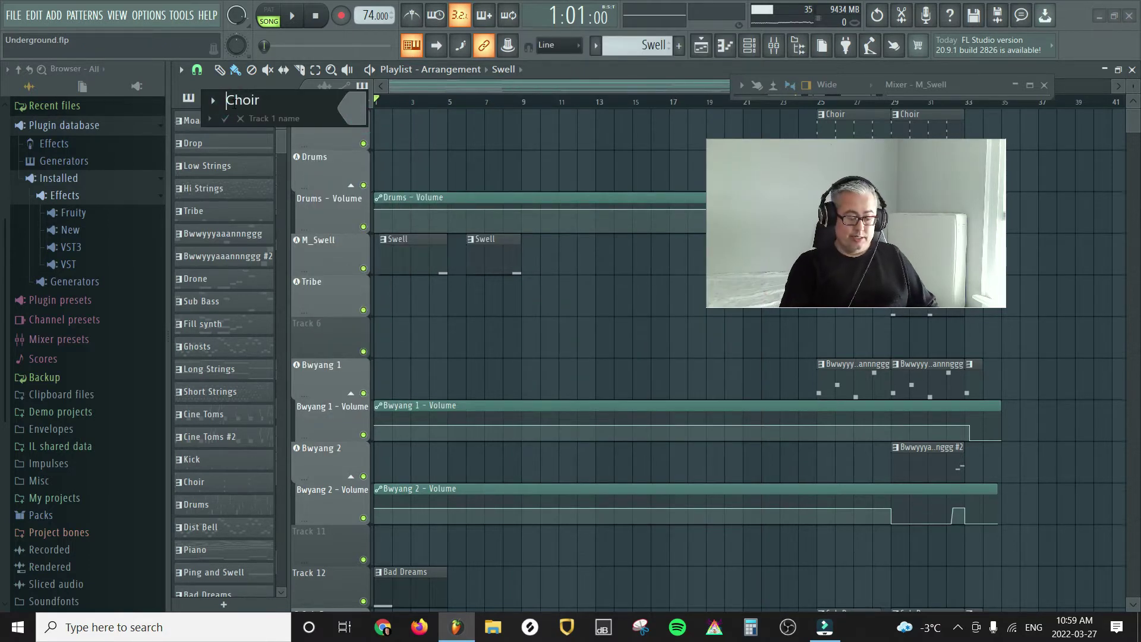
pyautogui.write('M_')
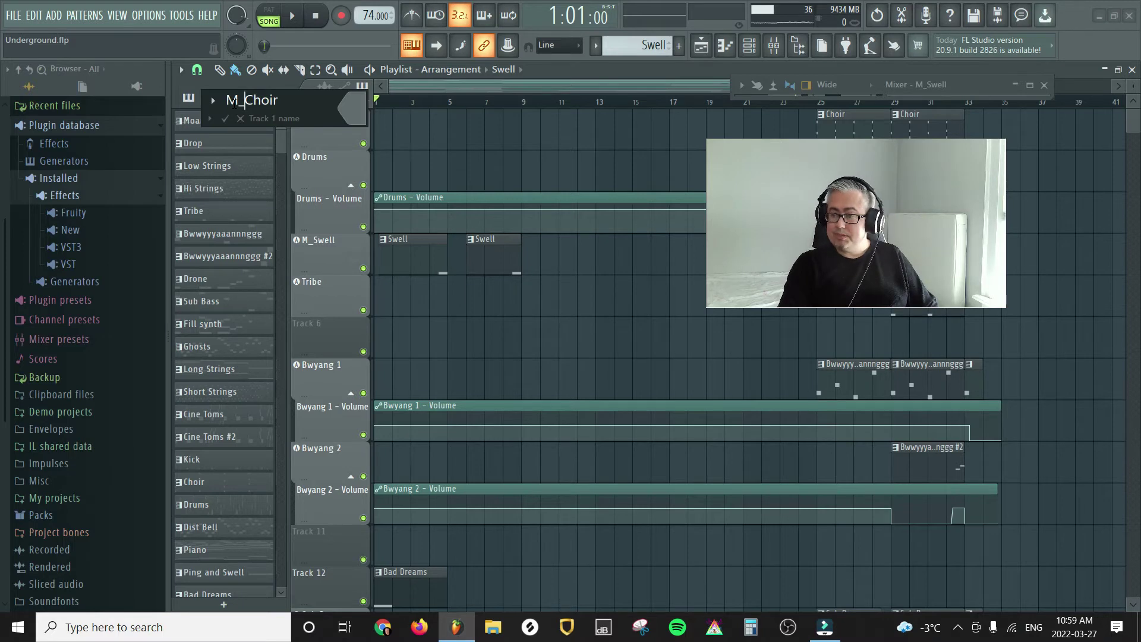
pyautogui.press('Return')
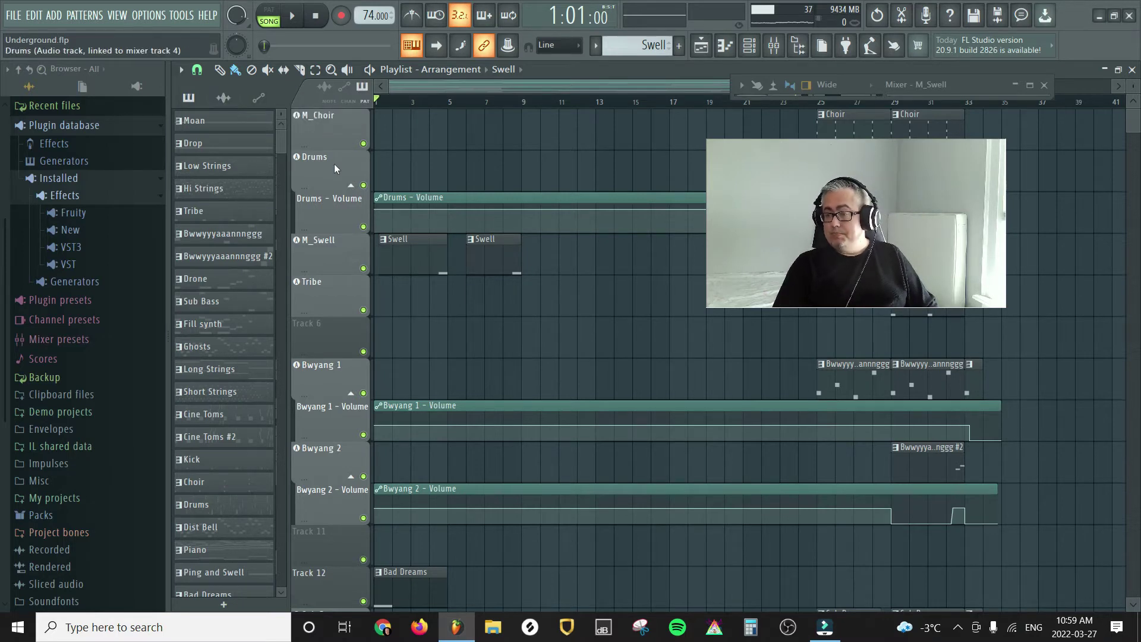
pyautogui.scroll(-10, 335, 208)
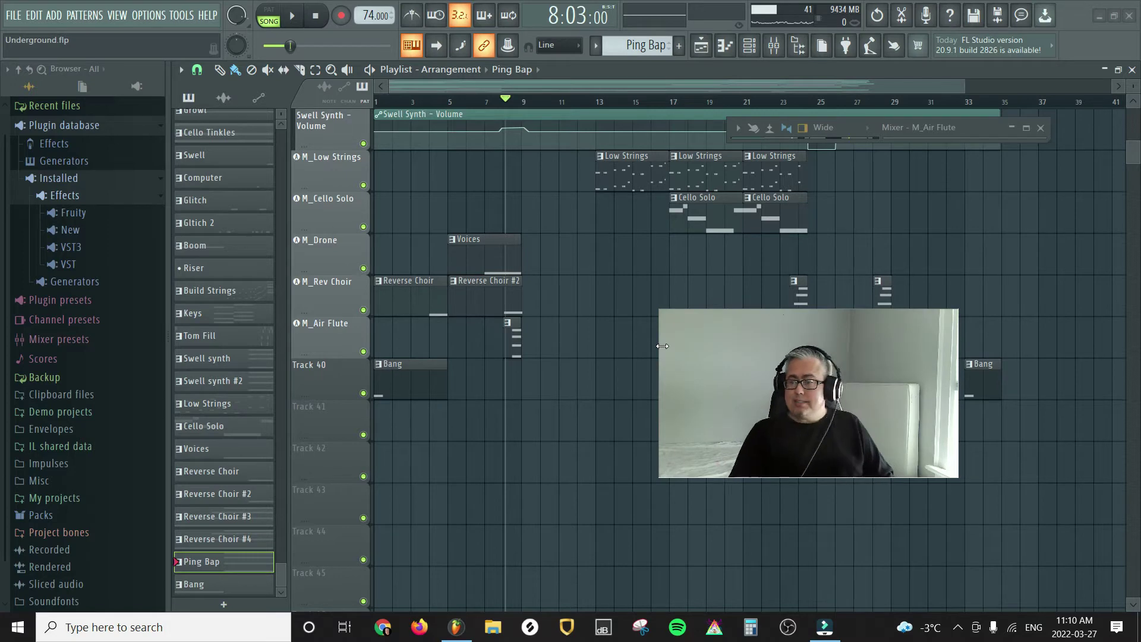
# - Select the Bang clip, solo Track 40 for a brief playback, then unsolo it
pyautogui.click(395, 371)
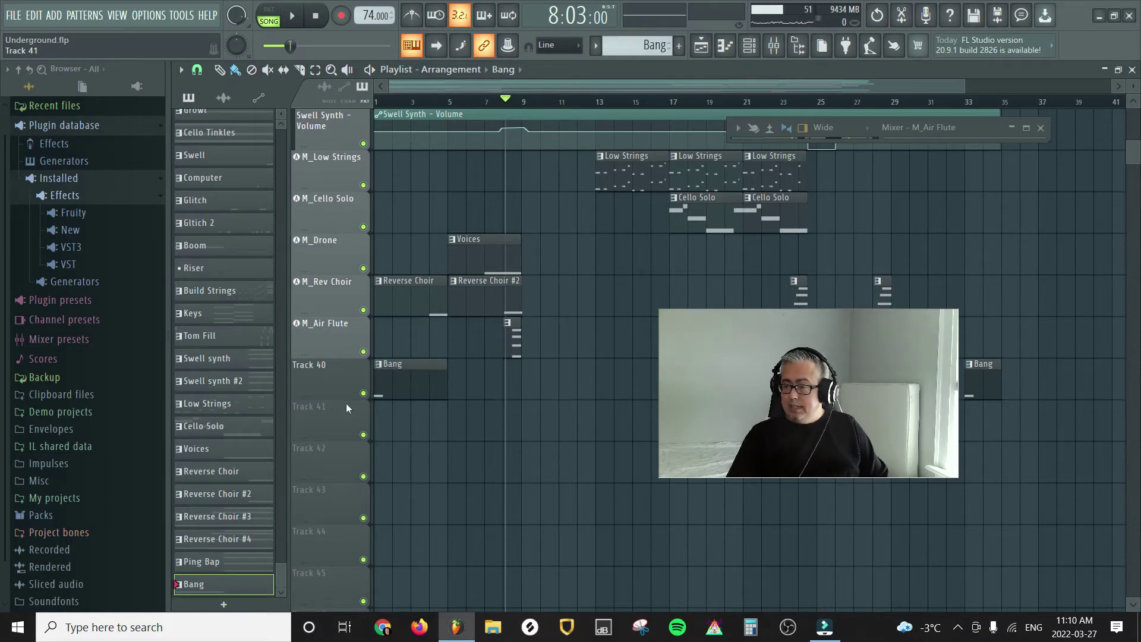
pyautogui.keyDown('ctrl'); pyautogui.click(363, 393); pyautogui.keyUp('ctrl')
pyautogui.press('Home')
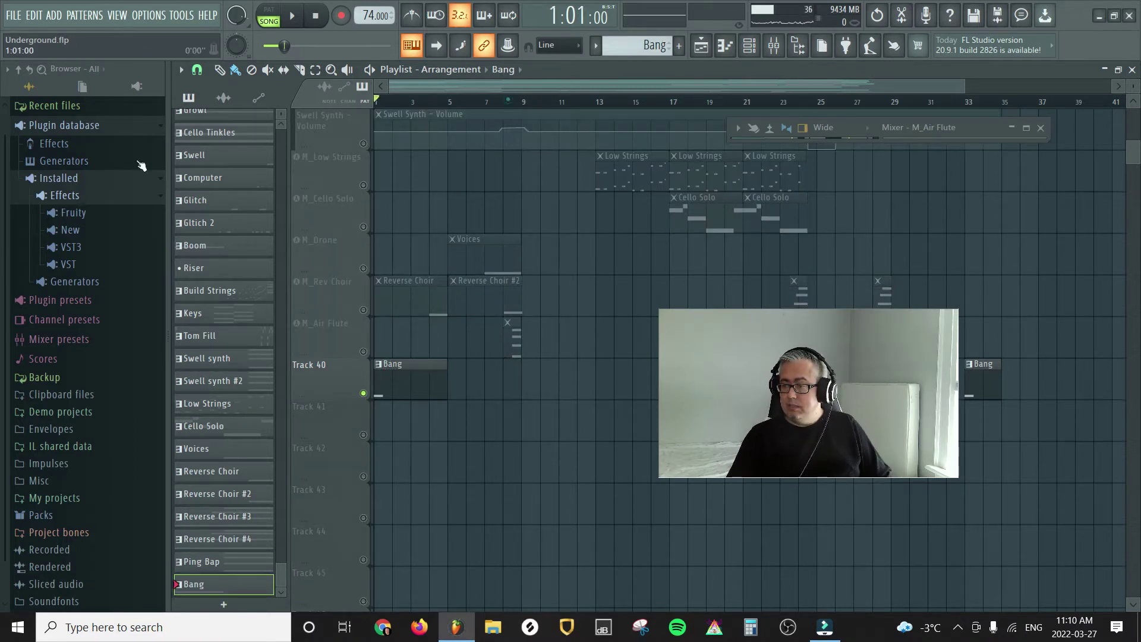
pyautogui.press('space')
pyautogui.press('space')
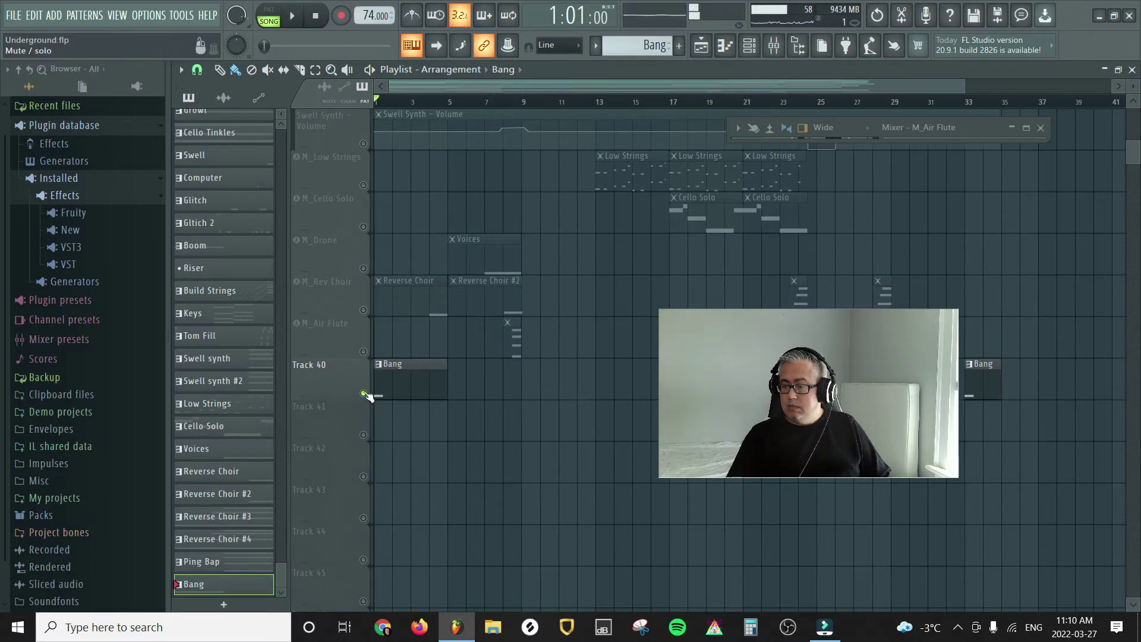
pyautogui.keyDown('ctrl'); pyautogui.click(364, 394); pyautogui.keyUp('ctrl')
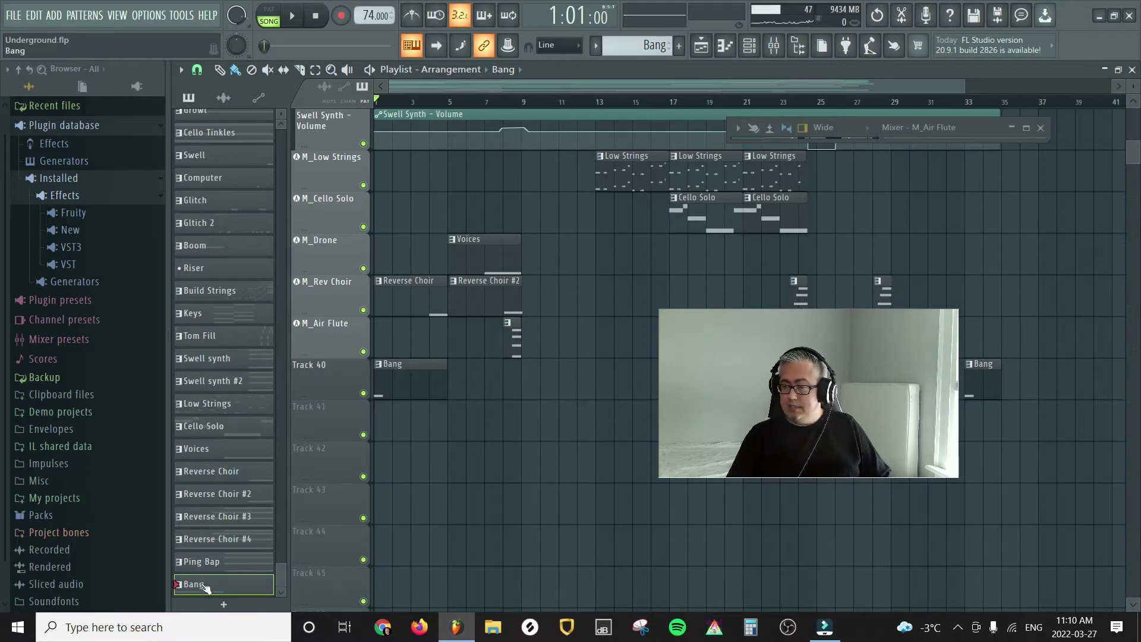
pyautogui.click(750, 50)
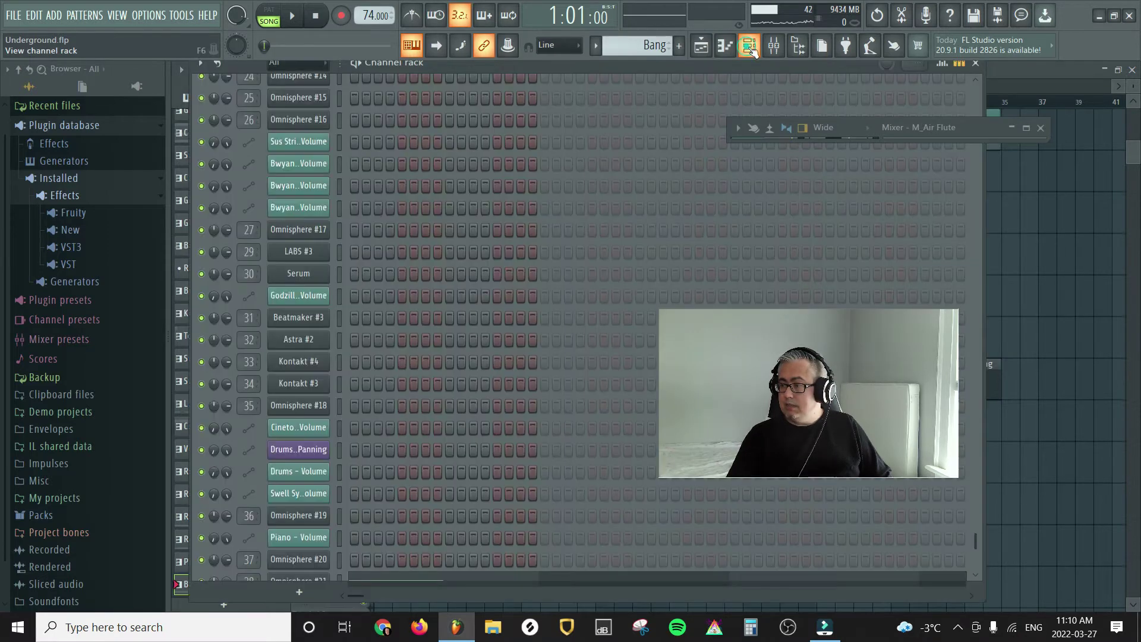
pyautogui.scroll(-1, 465, 345)
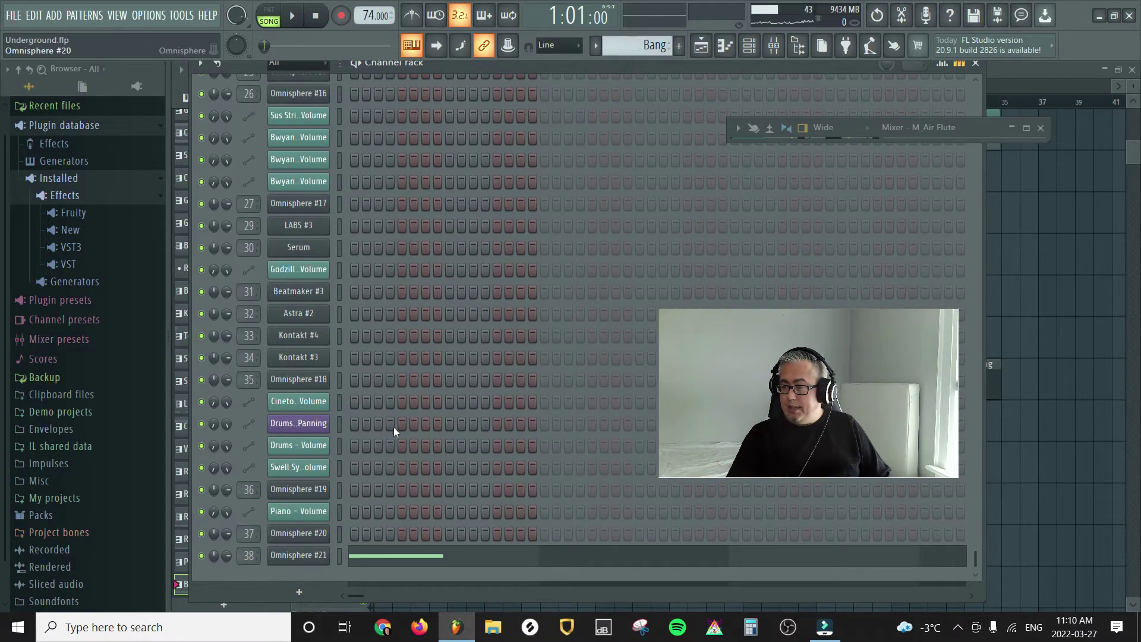
pyautogui.click(975, 63)
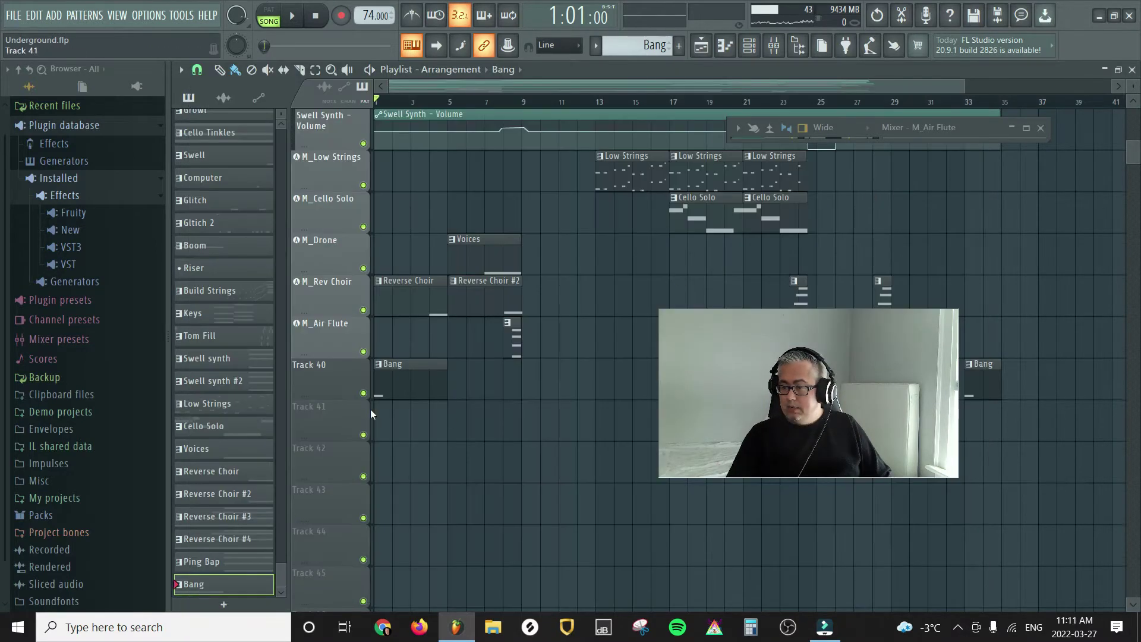
# - Set Track 40 to audio mode linked to mixer insert 38
pyautogui.rightClick(331, 375)
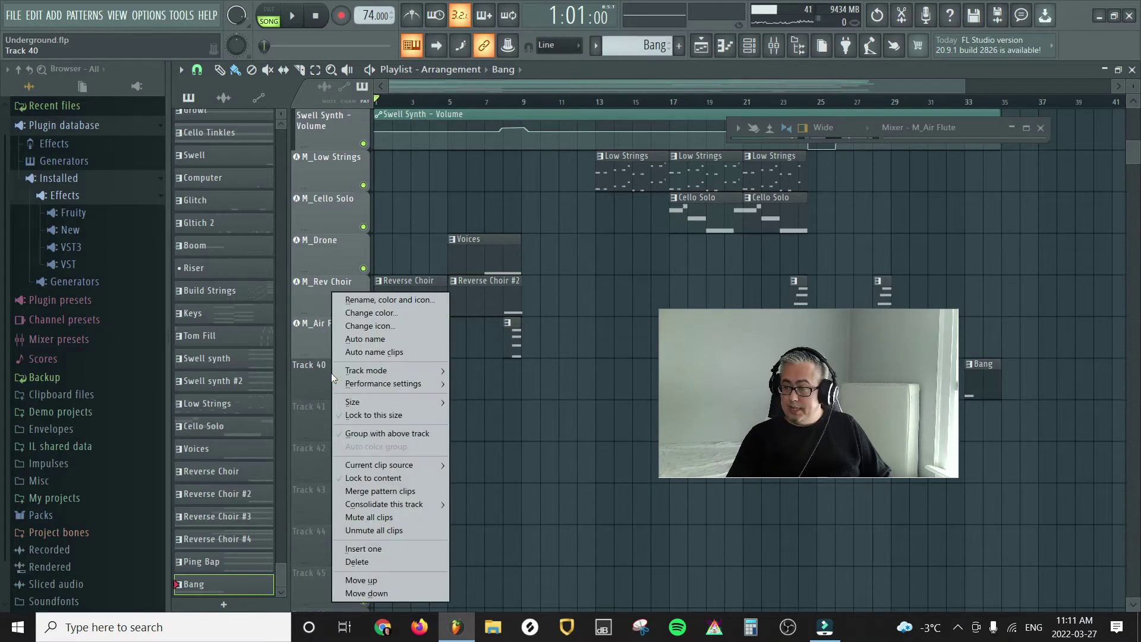
pyautogui.moveTo(380, 371)
pyautogui.moveTo(497, 385)
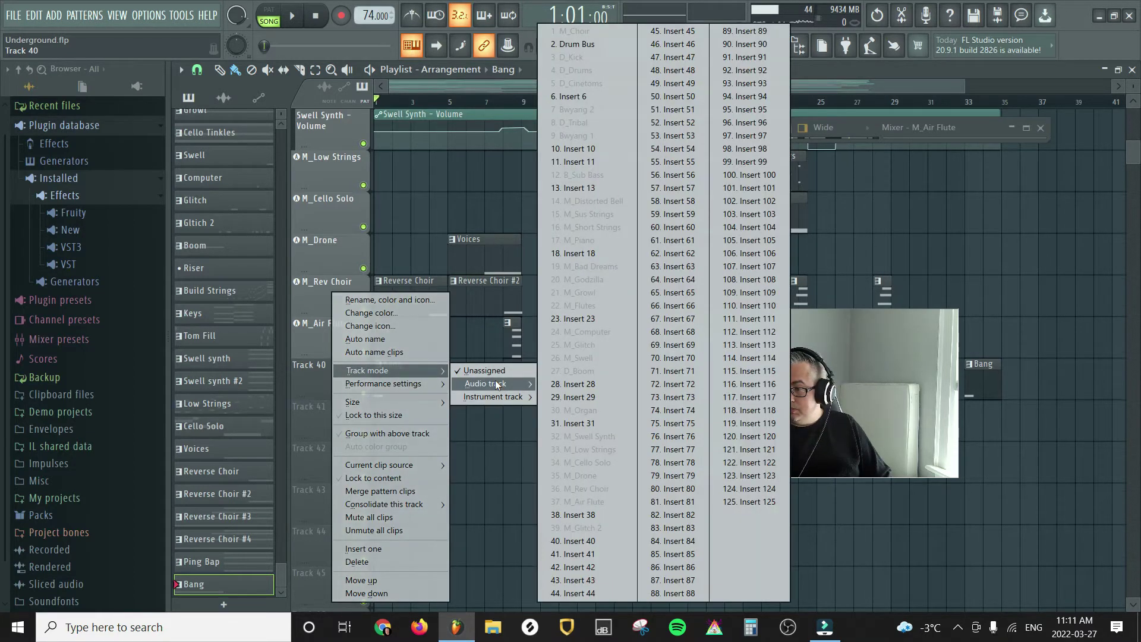
pyautogui.click(597, 517)
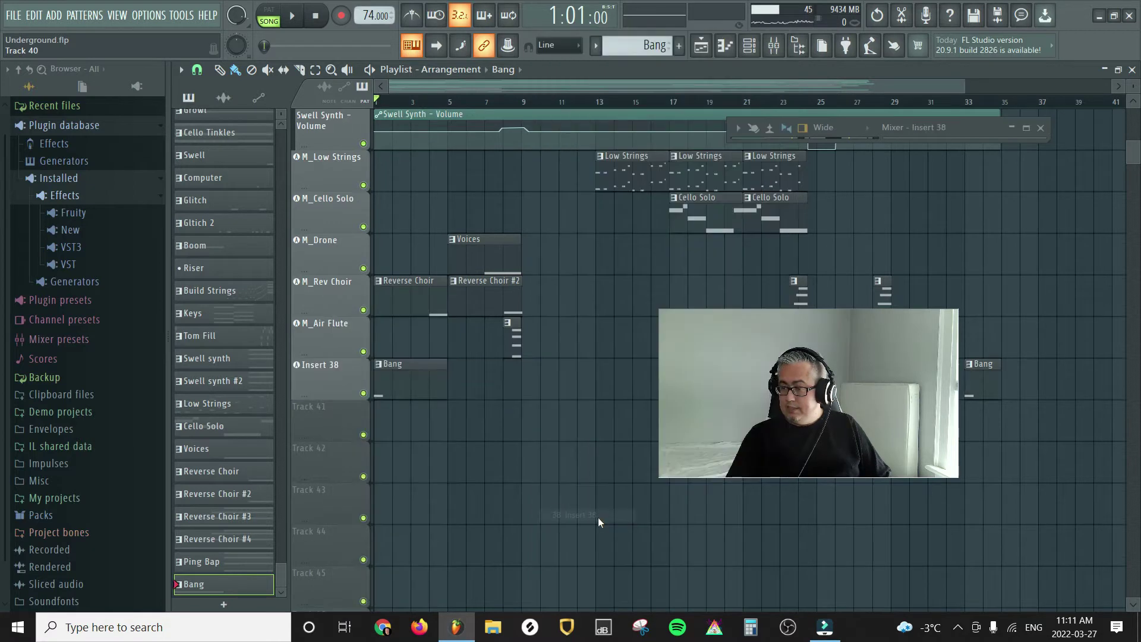
# - Rename the Insert 38 track to D_Bang
pyautogui.rightClick(326, 376)
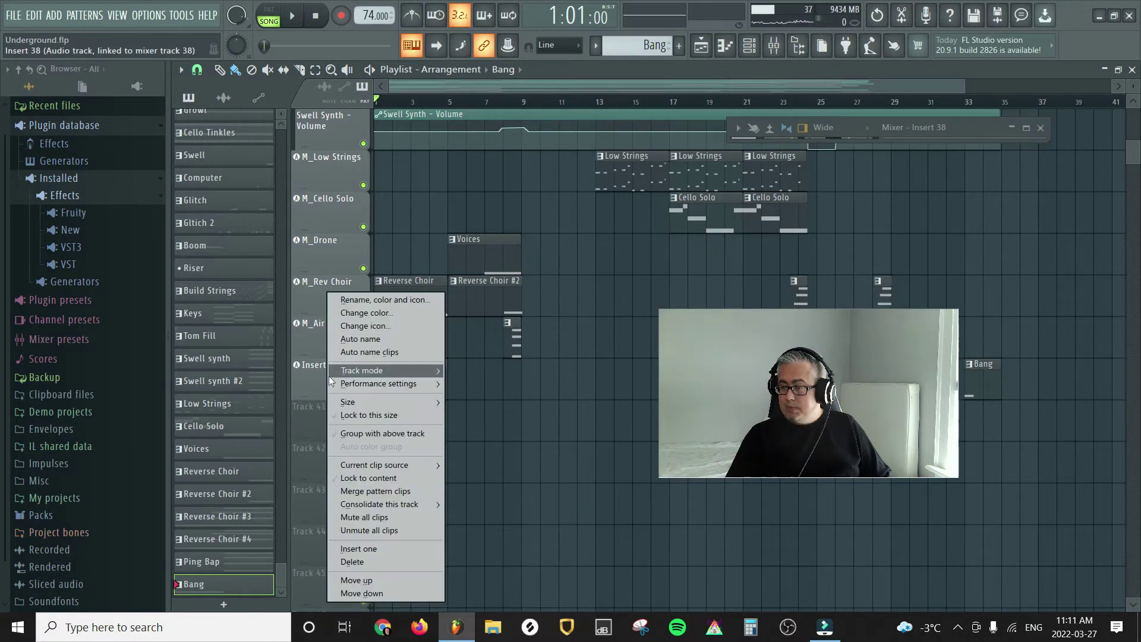
pyautogui.click(373, 299)
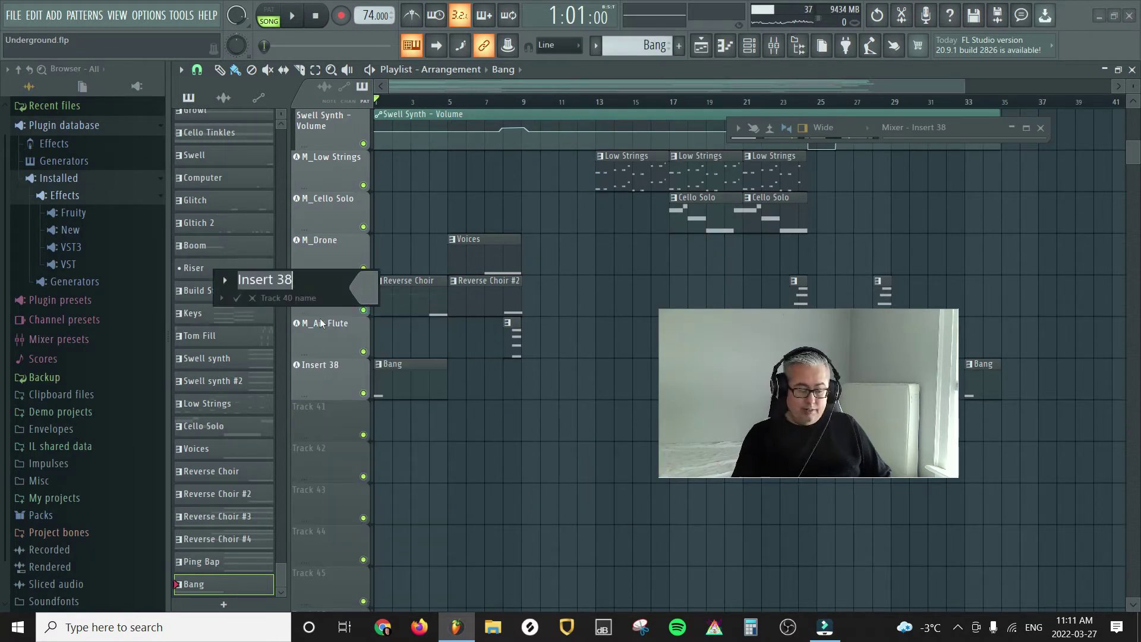
pyautogui.write('D_')
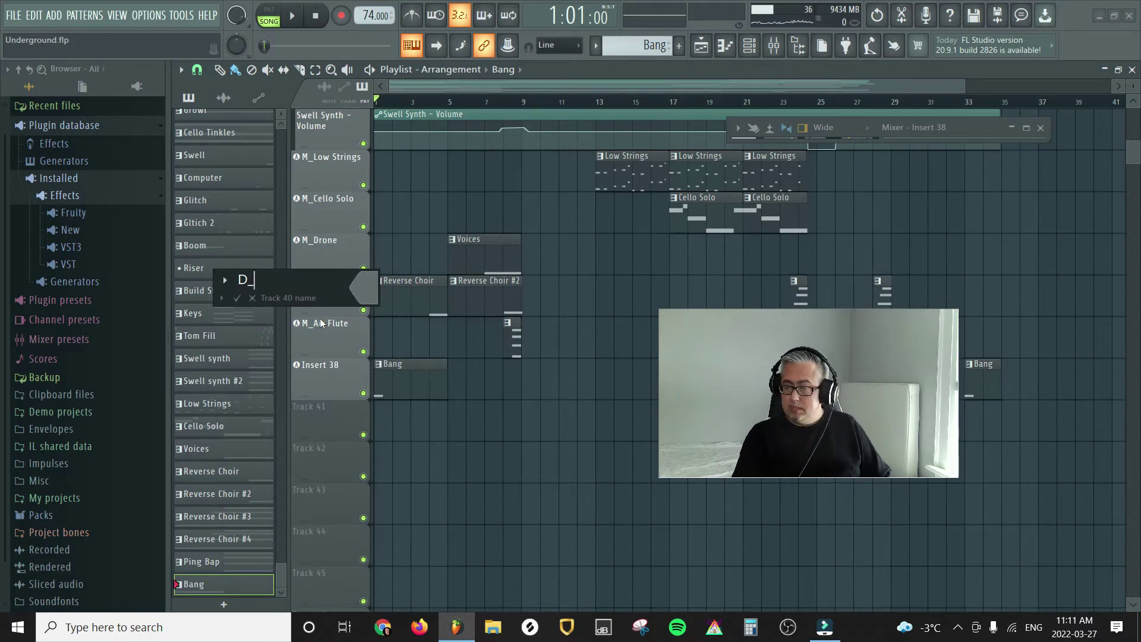
pyautogui.write('Bang')
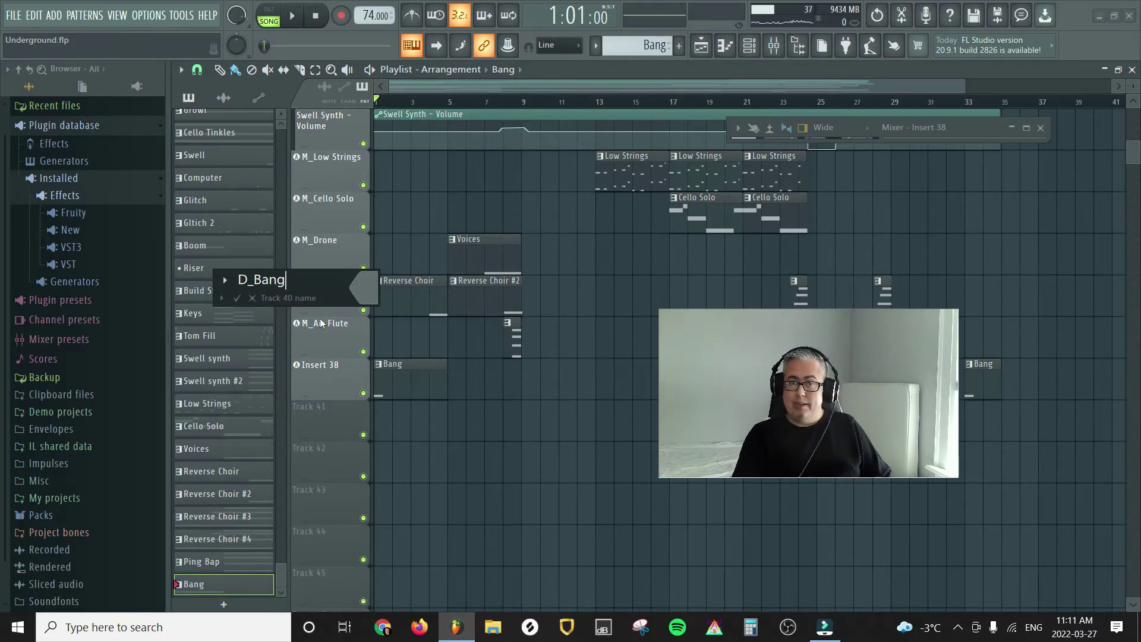
pyautogui.press('Return')
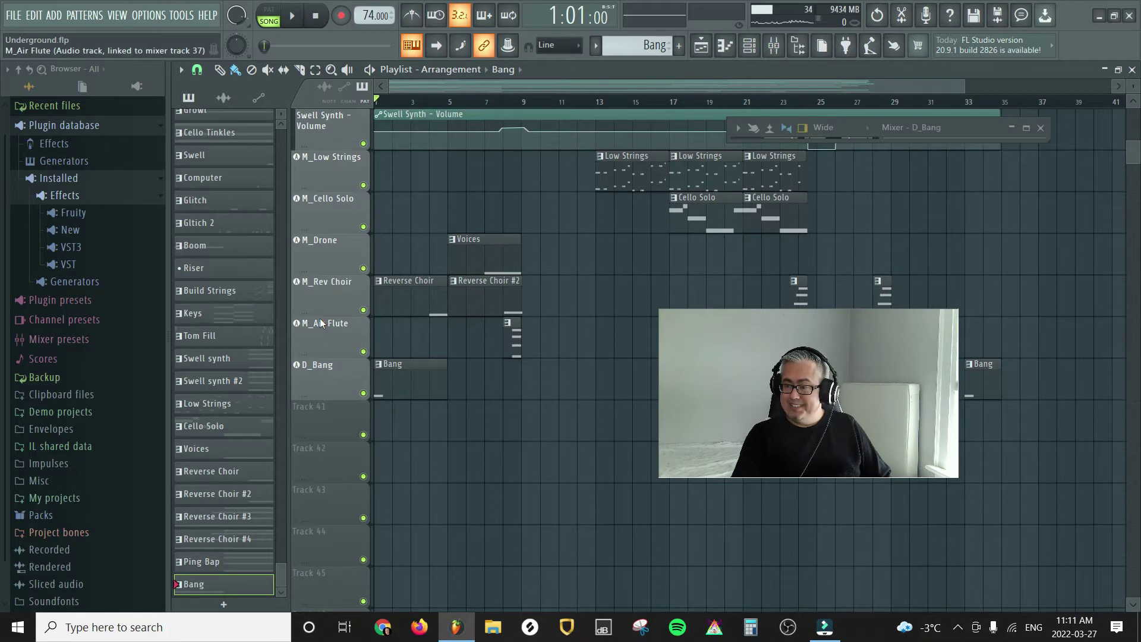
# - Delete the empty Track 10 from the playlist
pyautogui.scroll(5, 394, 390)
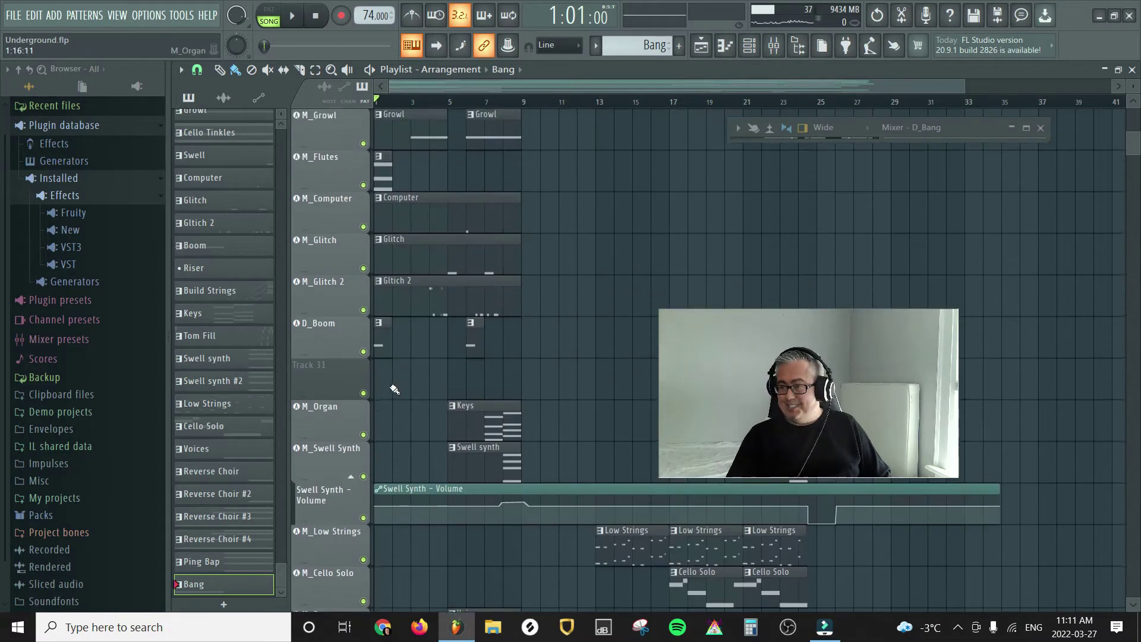
pyautogui.scroll(6, 394, 389)
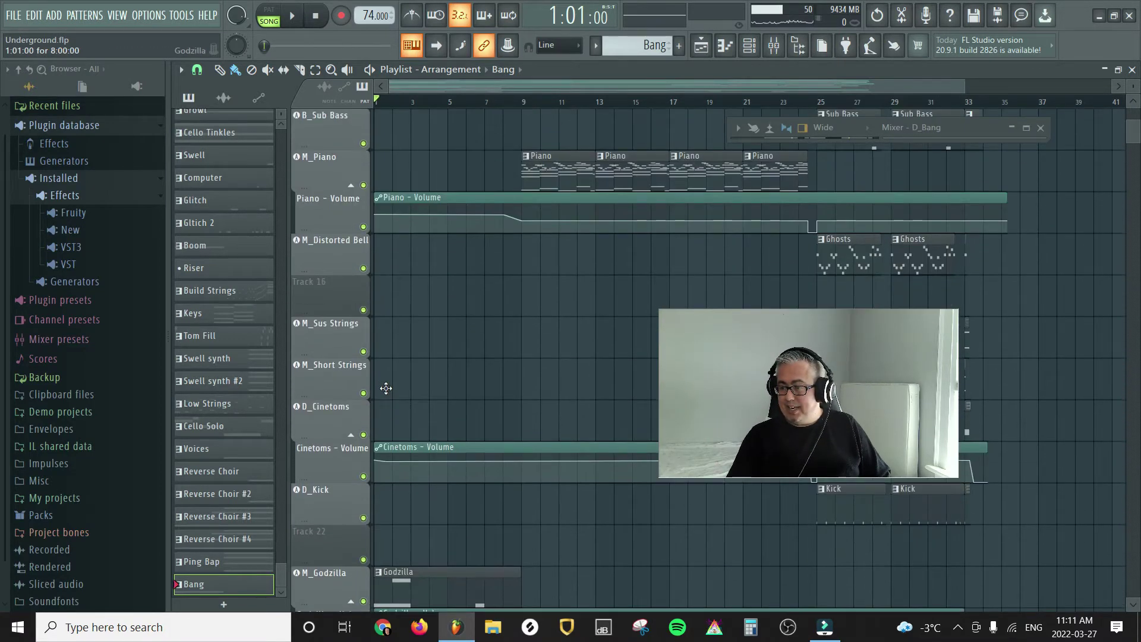
pyautogui.scroll(5, 386, 388)
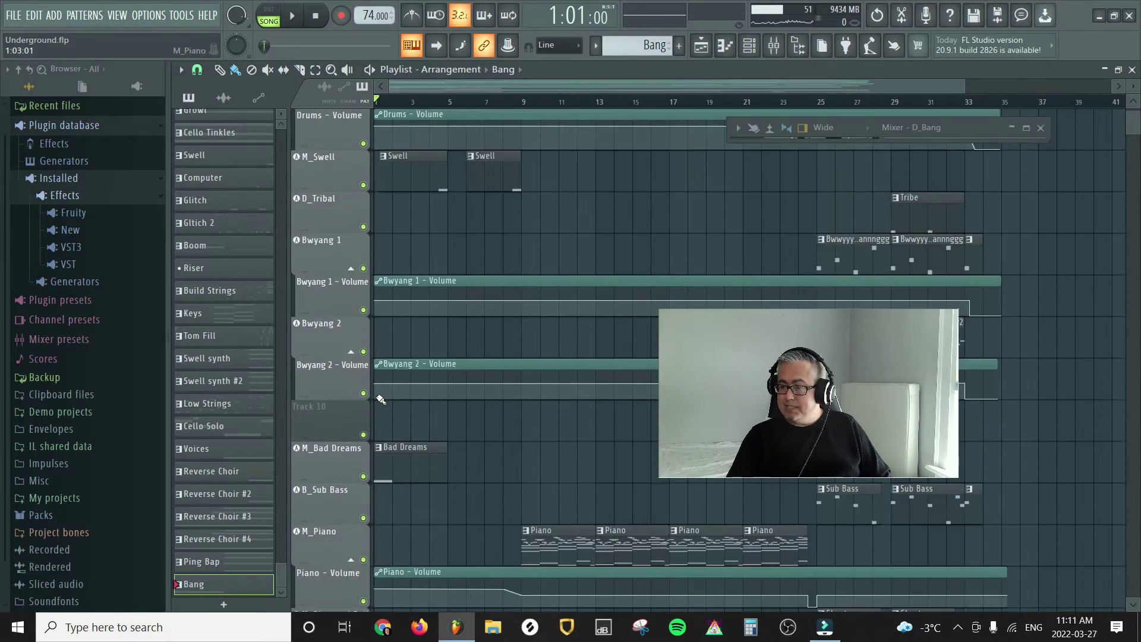
pyautogui.scroll(1, 381, 399)
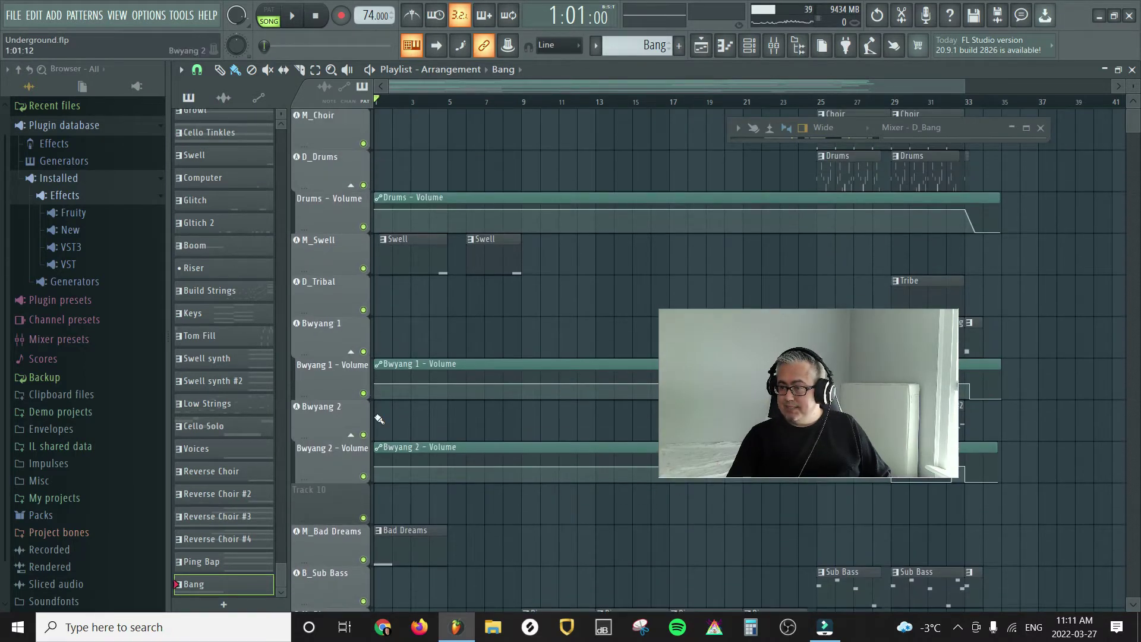
pyautogui.scroll(-2, 380, 416)
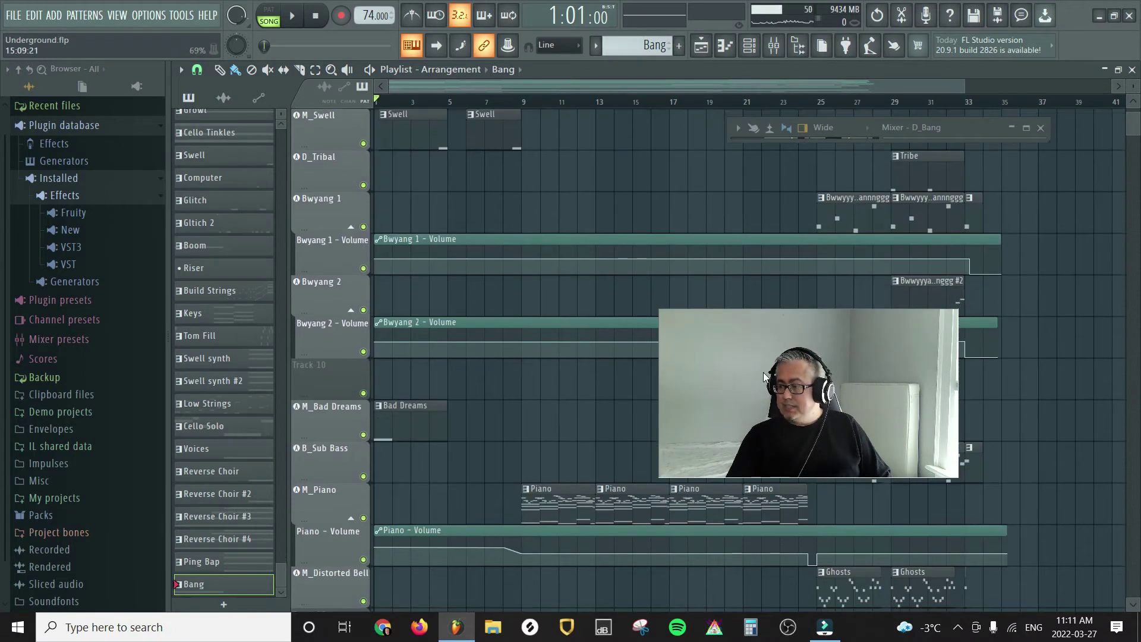
pyautogui.moveTo(764, 372); pyautogui.dragTo(960, 496)
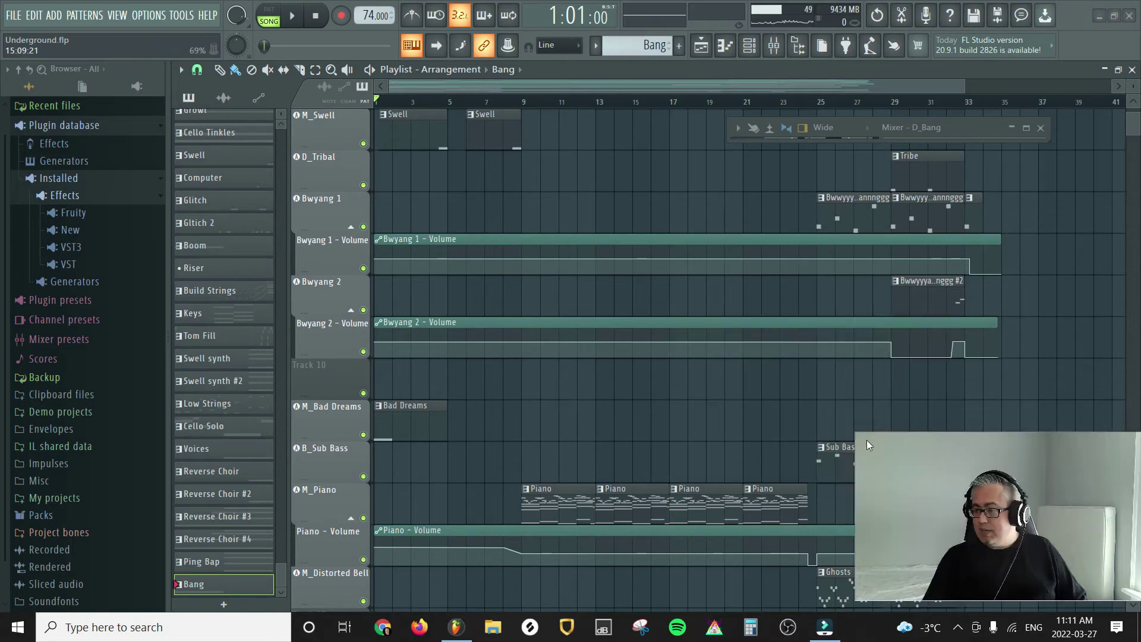
pyautogui.rightClick(314, 385)
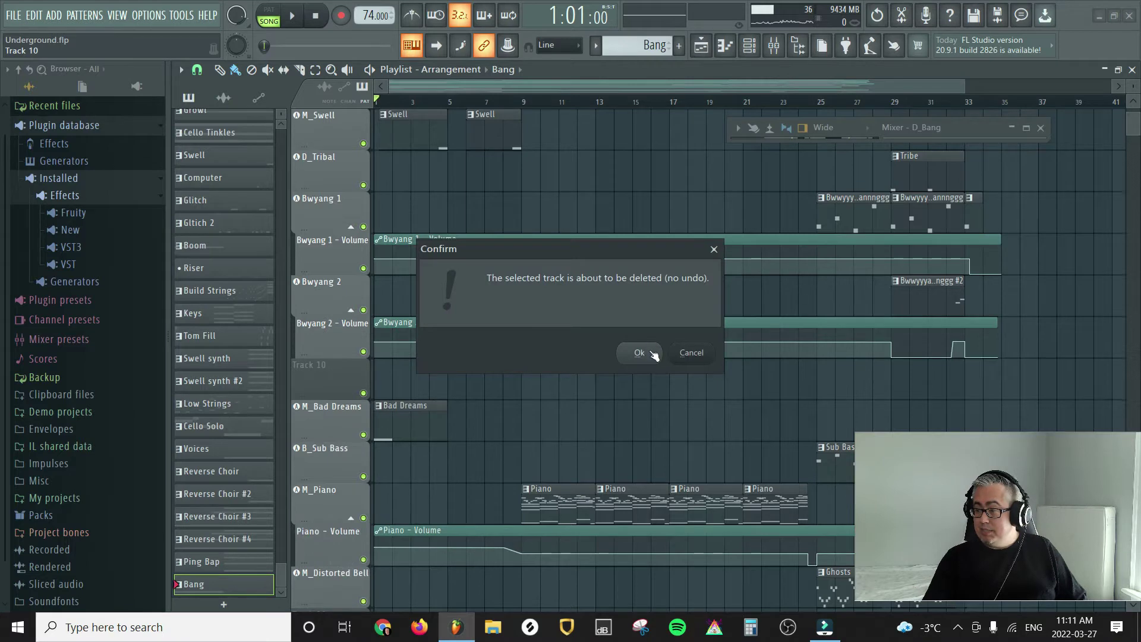
pyautogui.click(652, 353)
# - Delete the empty Tracks 15 and 20, confirming each deletion
pyautogui.scroll(-5, 505, 380)
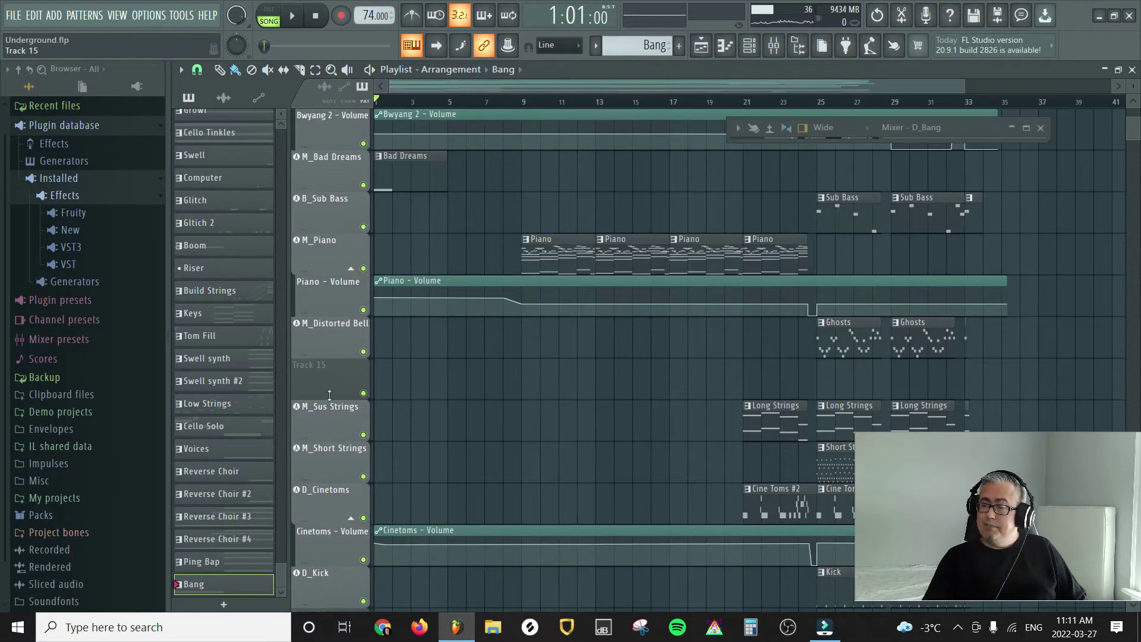
pyautogui.rightClick(335, 371)
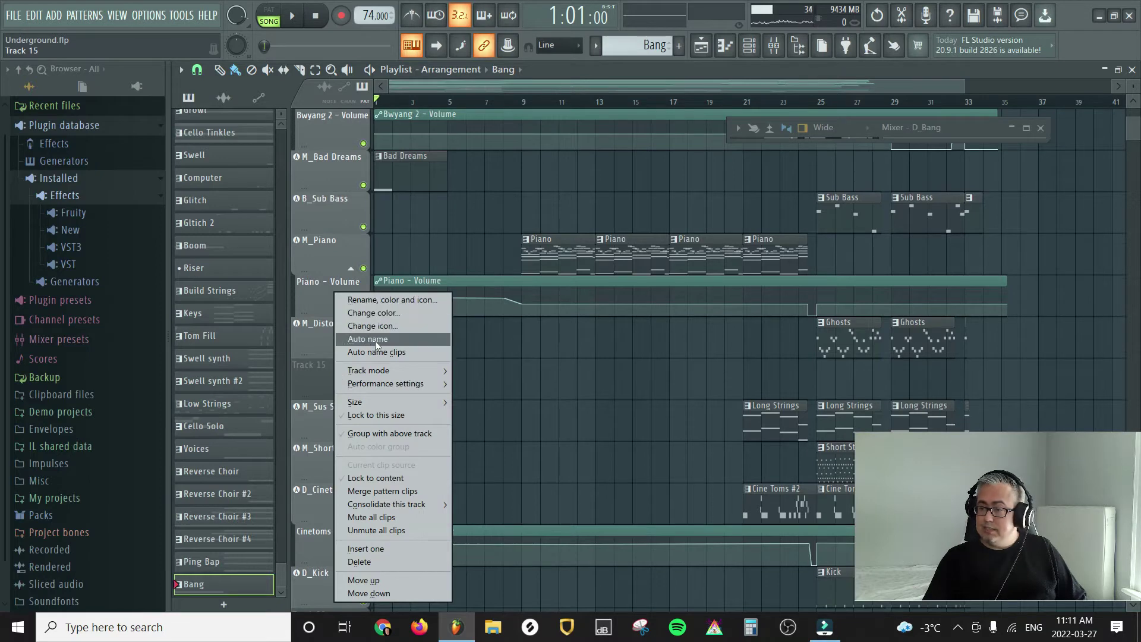
pyautogui.click(368, 562)
pyautogui.click(639, 352)
pyautogui.scroll(-6, 340, 344)
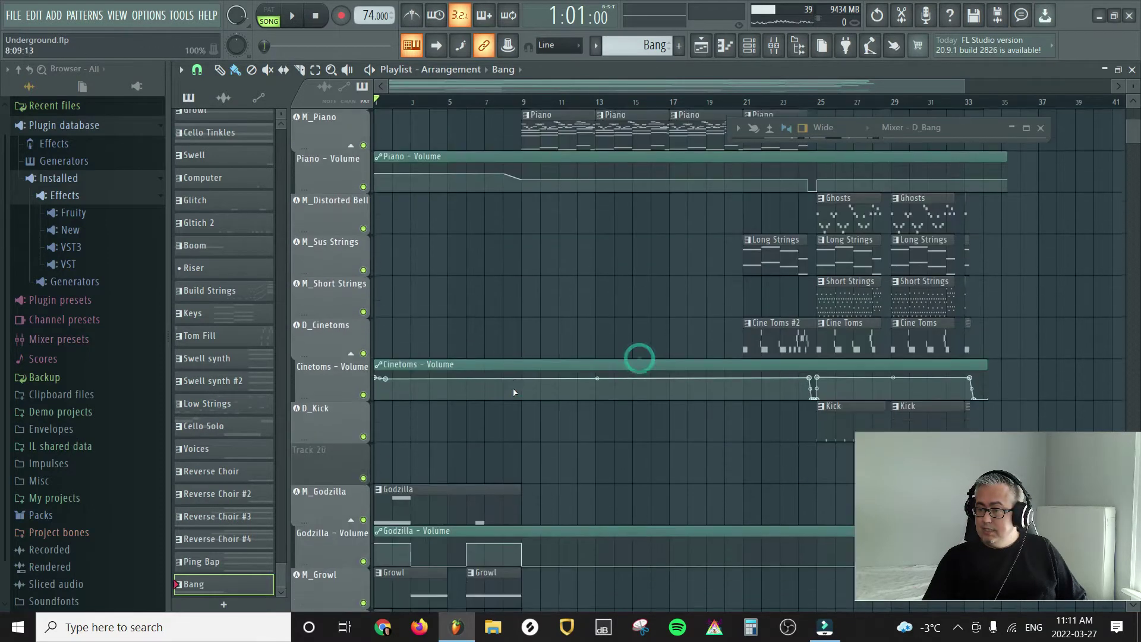
pyautogui.rightClick(337, 340)
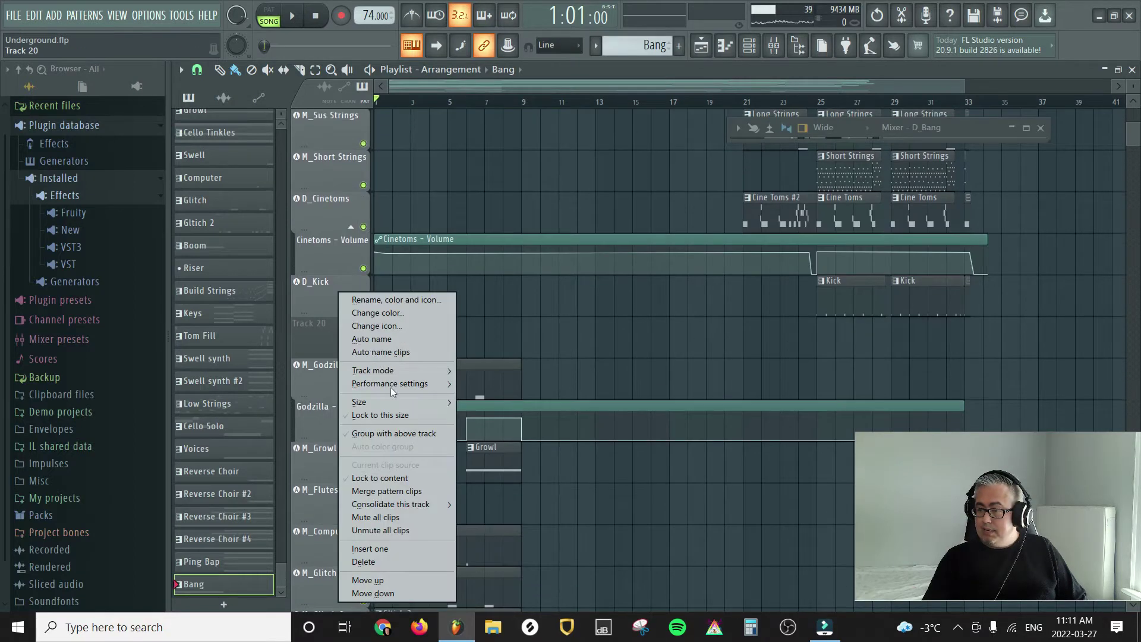
pyautogui.click(403, 561)
pyautogui.click(639, 353)
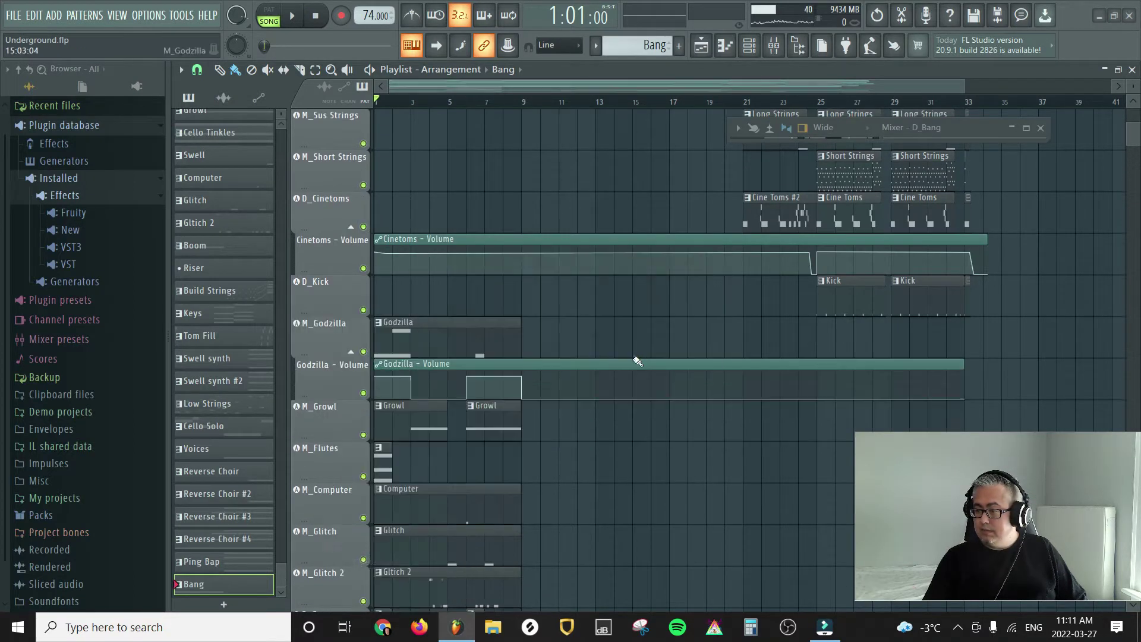
# - Delete the empty Track 28 between D_Boom and M_Organ
pyautogui.scroll(-6, 621, 365)
pyautogui.rightClick(333, 417)
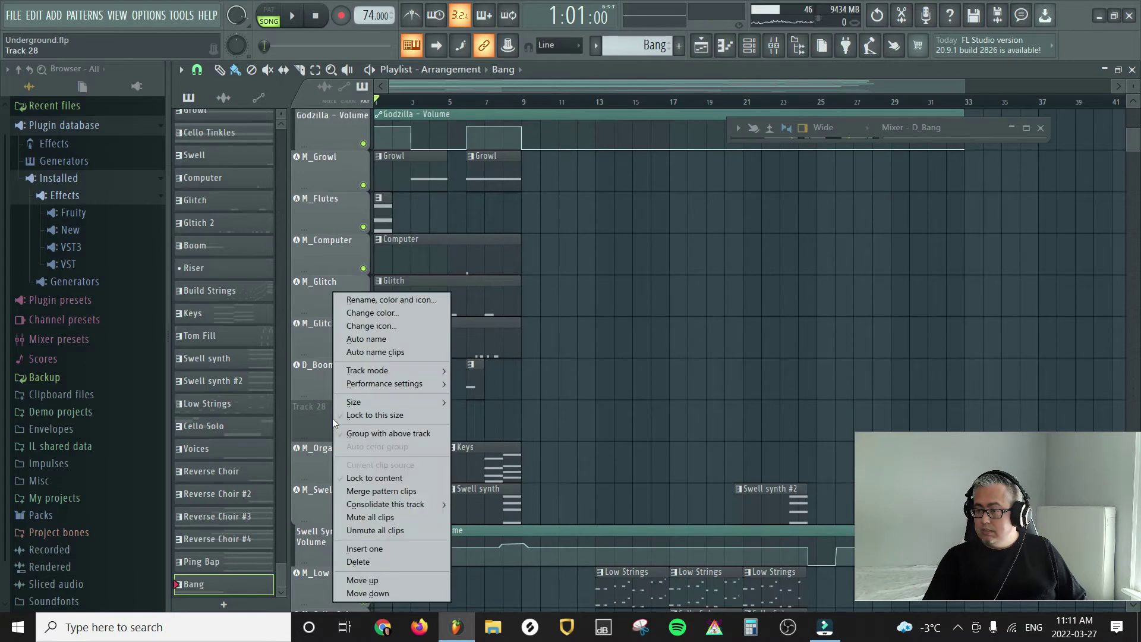
pyautogui.click(368, 563)
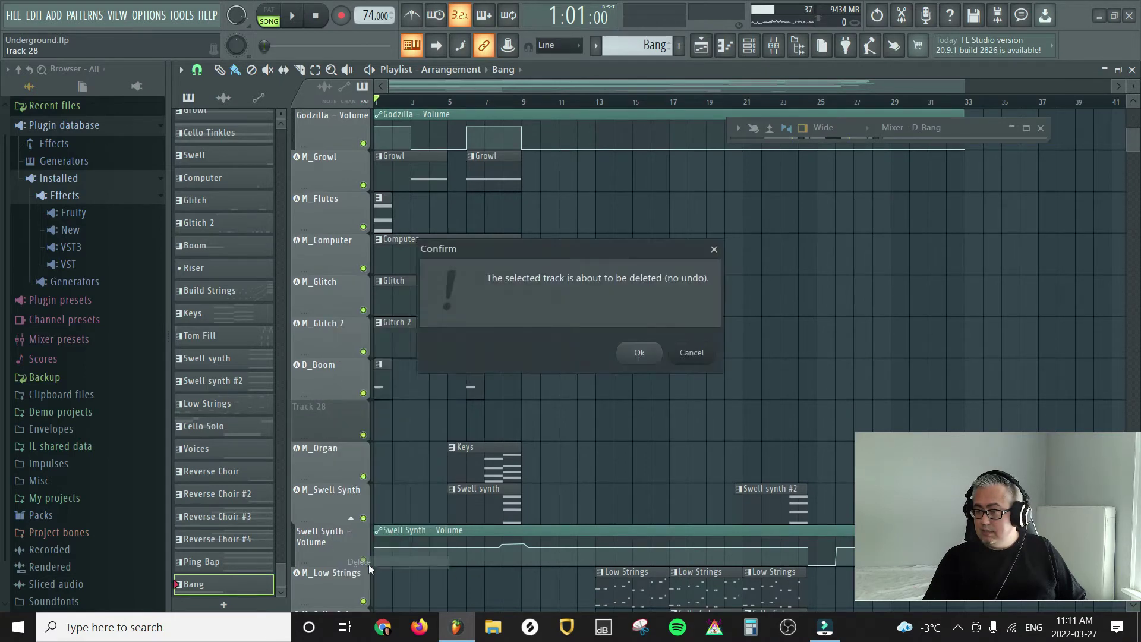
pyautogui.click(650, 356)
pyautogui.scroll(-8, 561, 428)
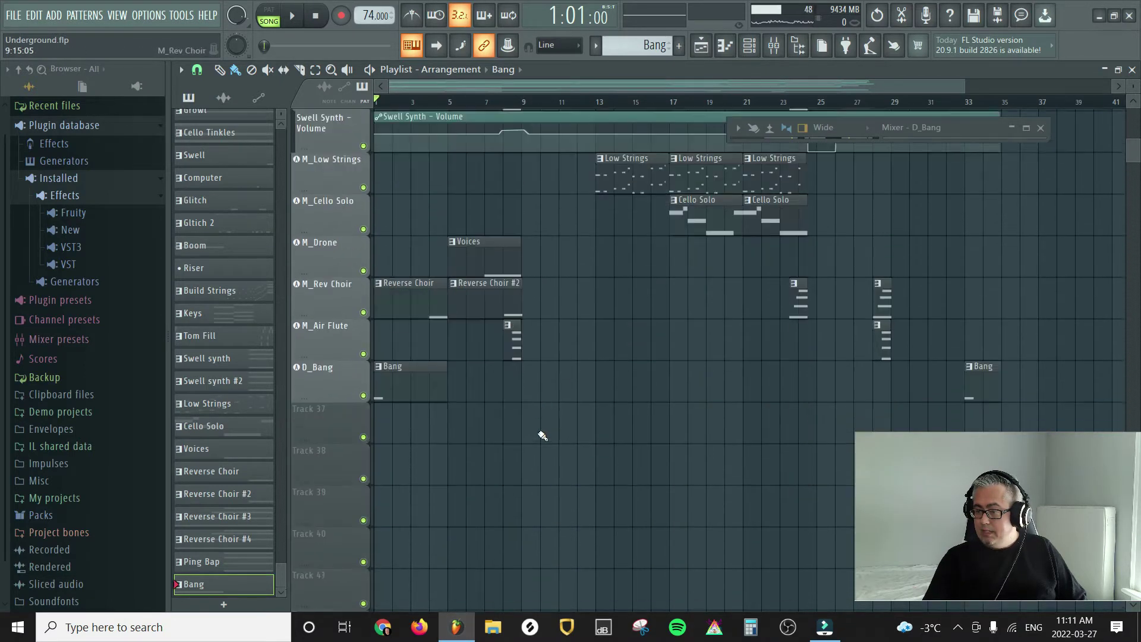
pyautogui.scroll(7, 550, 446)
pyautogui.scroll(12, 549, 448)
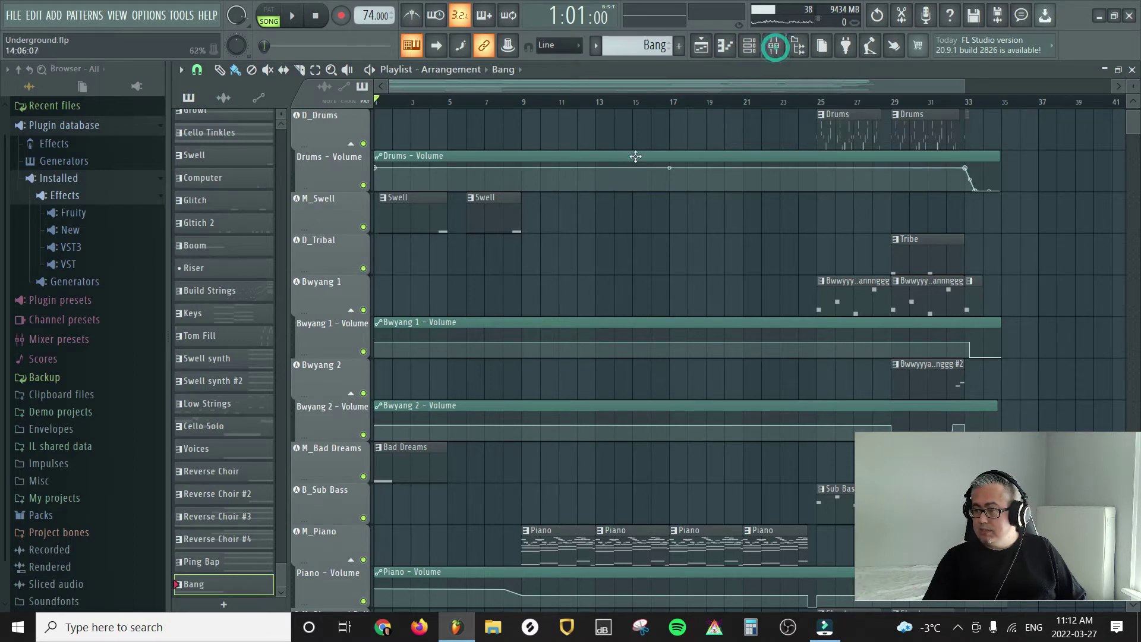
# - Maximize the mixer and shift the empty Insert 6 three slots right
pyautogui.click(775, 46)
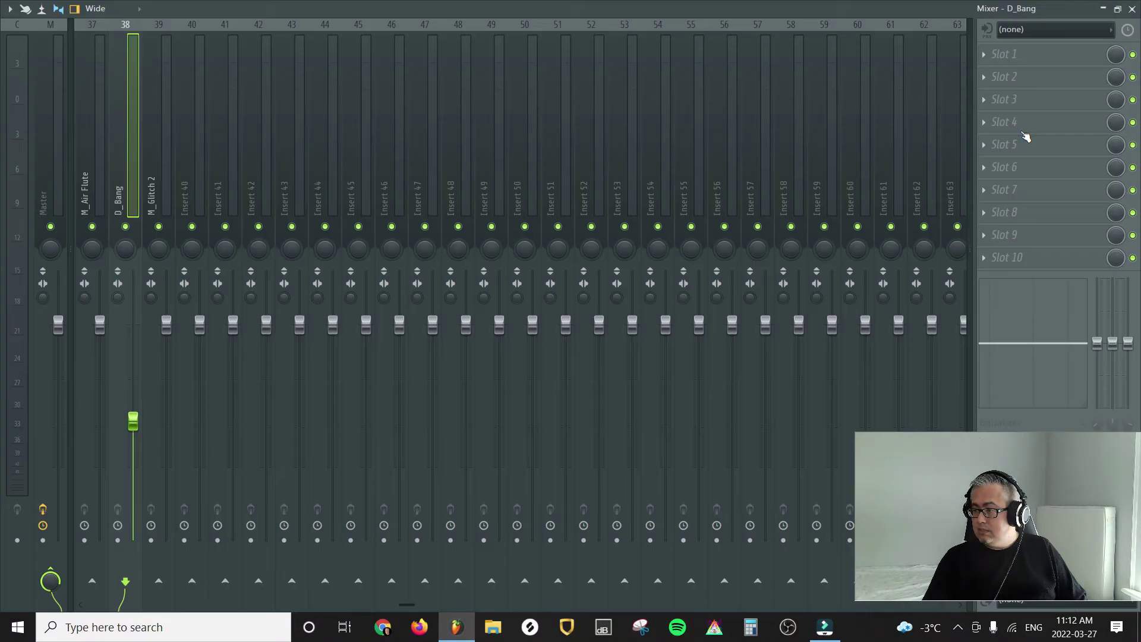
pyautogui.click(1026, 127)
pyautogui.hscroll(-10, 211, 179)
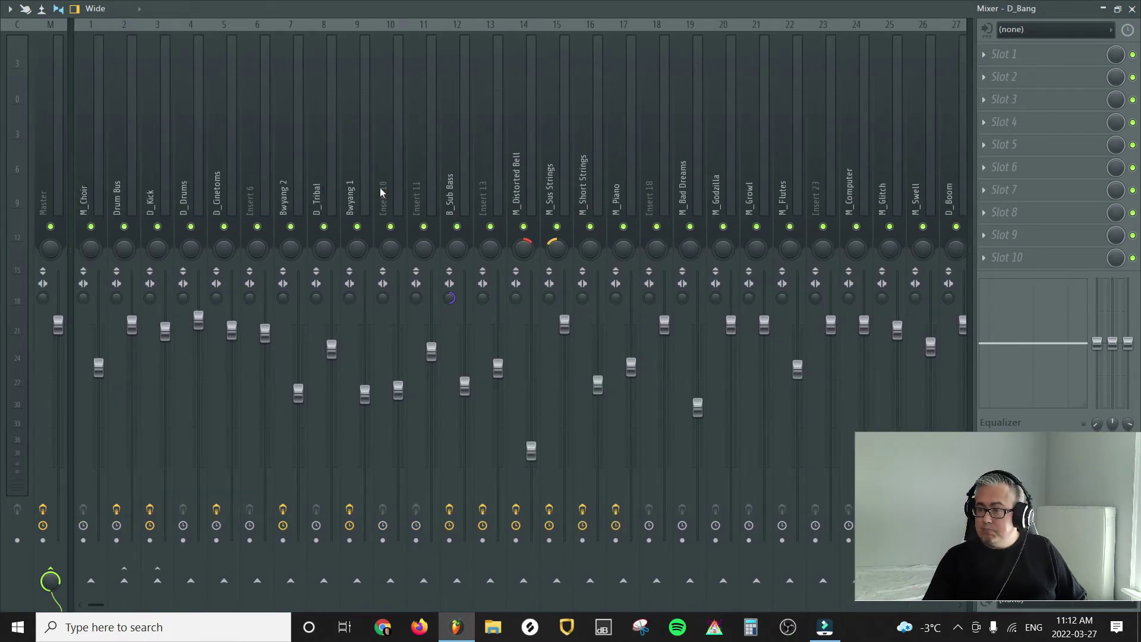
pyautogui.click(257, 184)
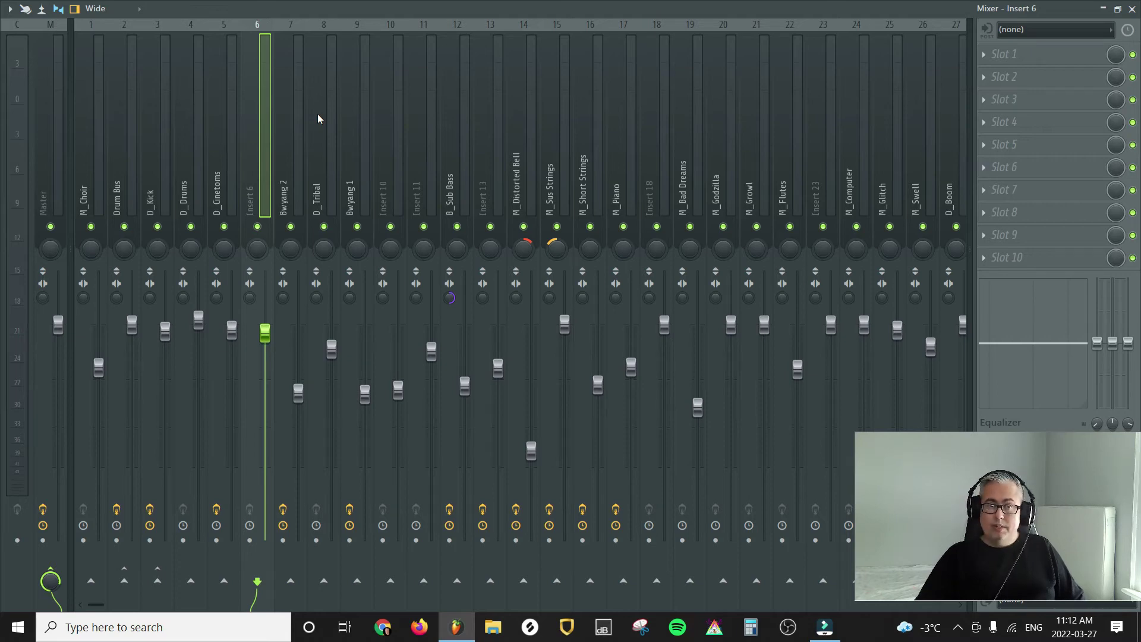
pyautogui.hotkey('alt', 'Right')
pyautogui.hotkey('alt', 'Right')
pyautogui.hotkey('alt', 'Right')
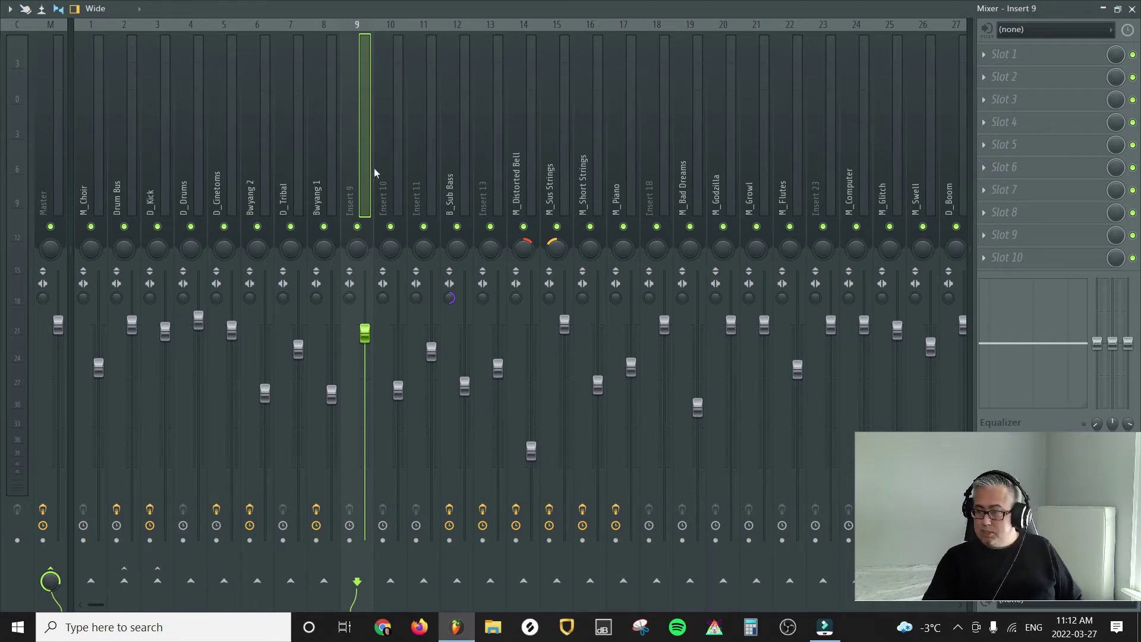
# - Group empty Inserts 9, 10, 11 and 13 and move them right past B_Sub Bass
pyautogui.click(386, 184)
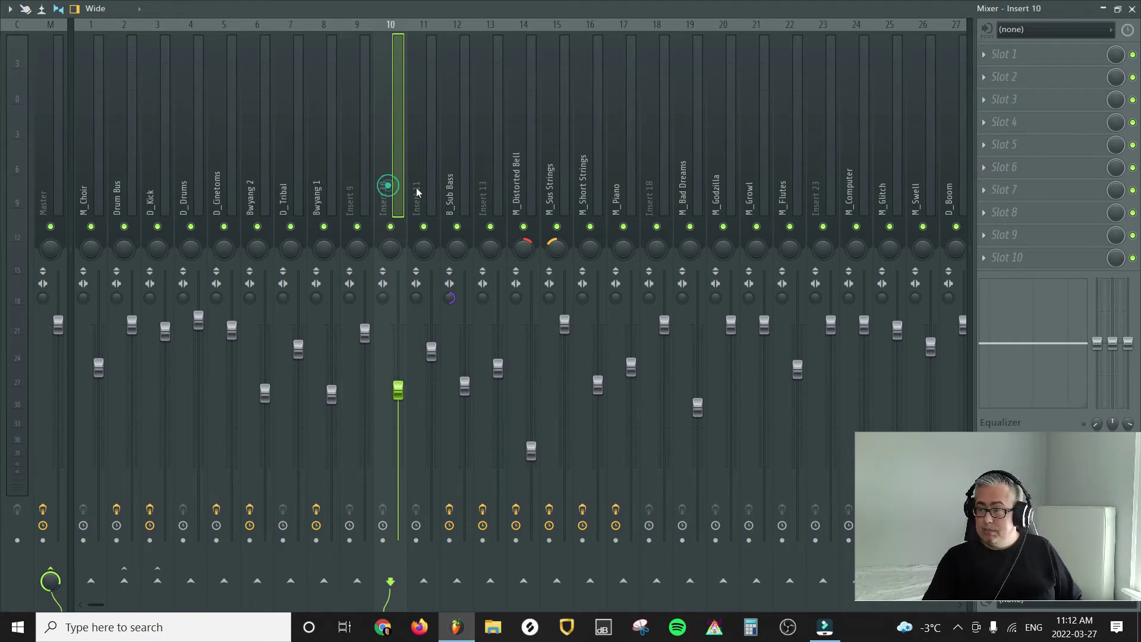
pyautogui.keyDown('ctrl'); pyautogui.click(351, 178); pyautogui.keyUp('ctrl')
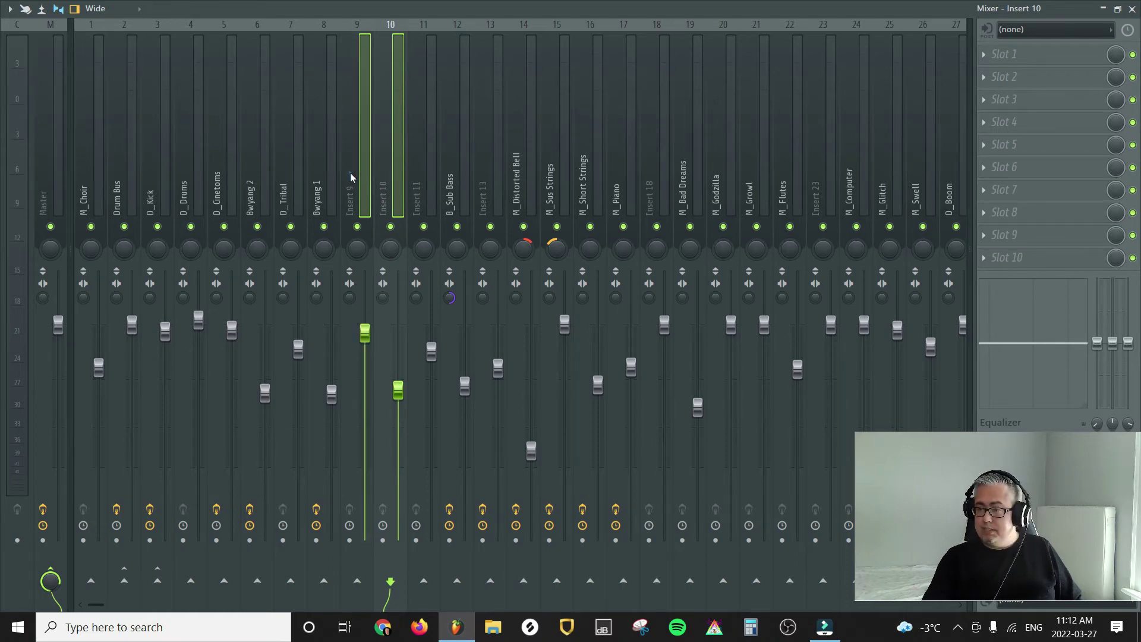
pyautogui.keyDown('ctrl'); pyautogui.click(419, 177); pyautogui.keyUp('ctrl')
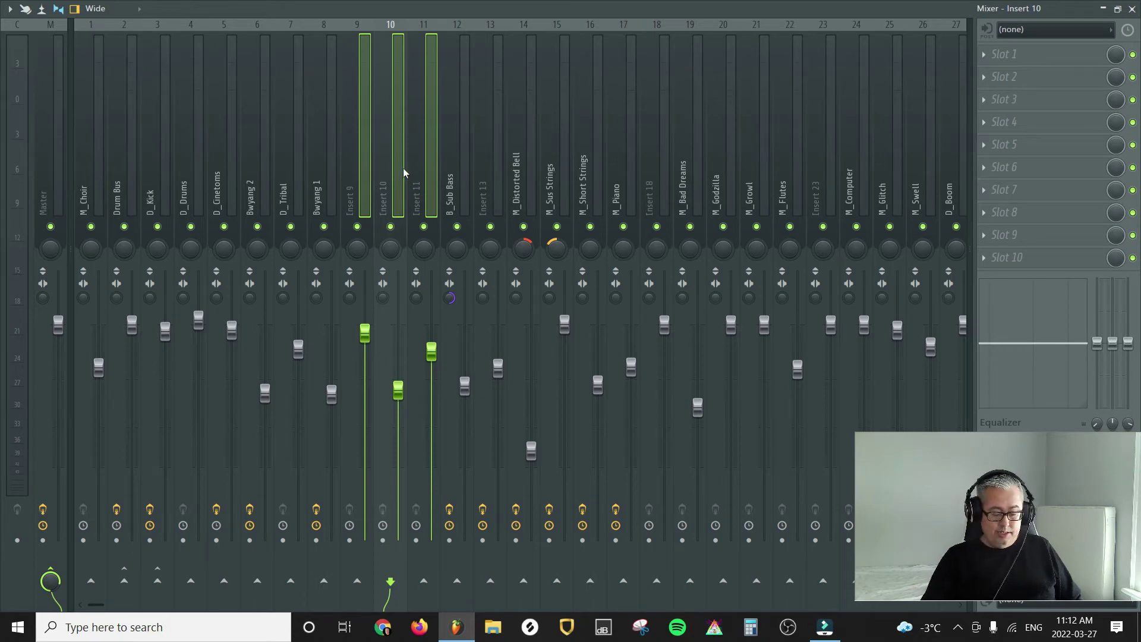
pyautogui.hotkey('alt', 'Right')
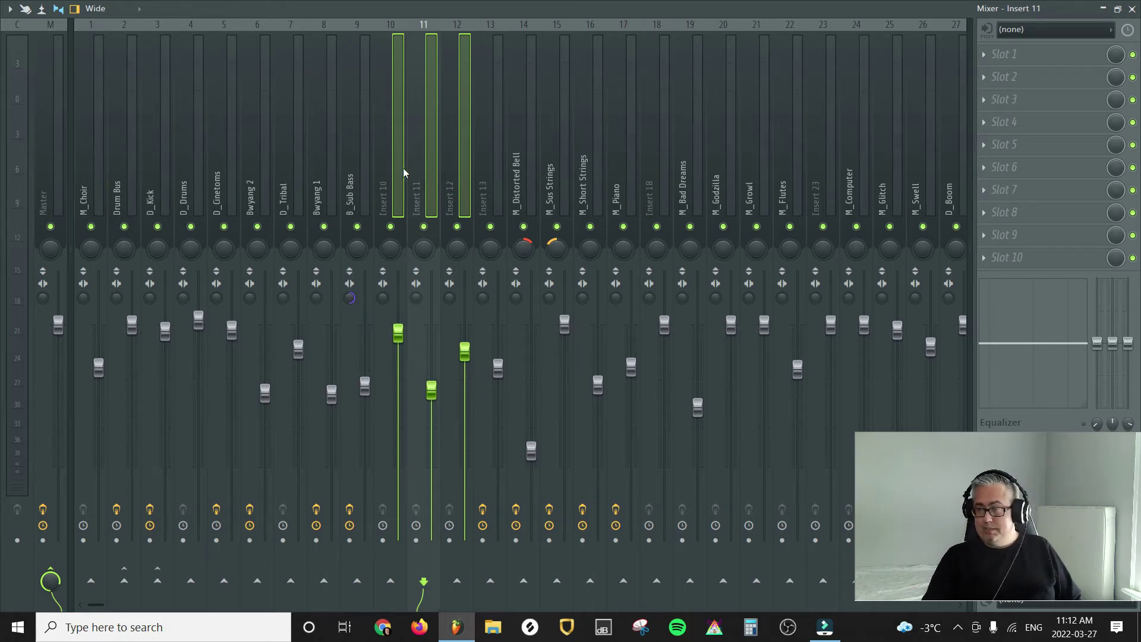
pyautogui.keyDown('ctrl'); pyautogui.click(486, 168); pyautogui.keyUp('ctrl')
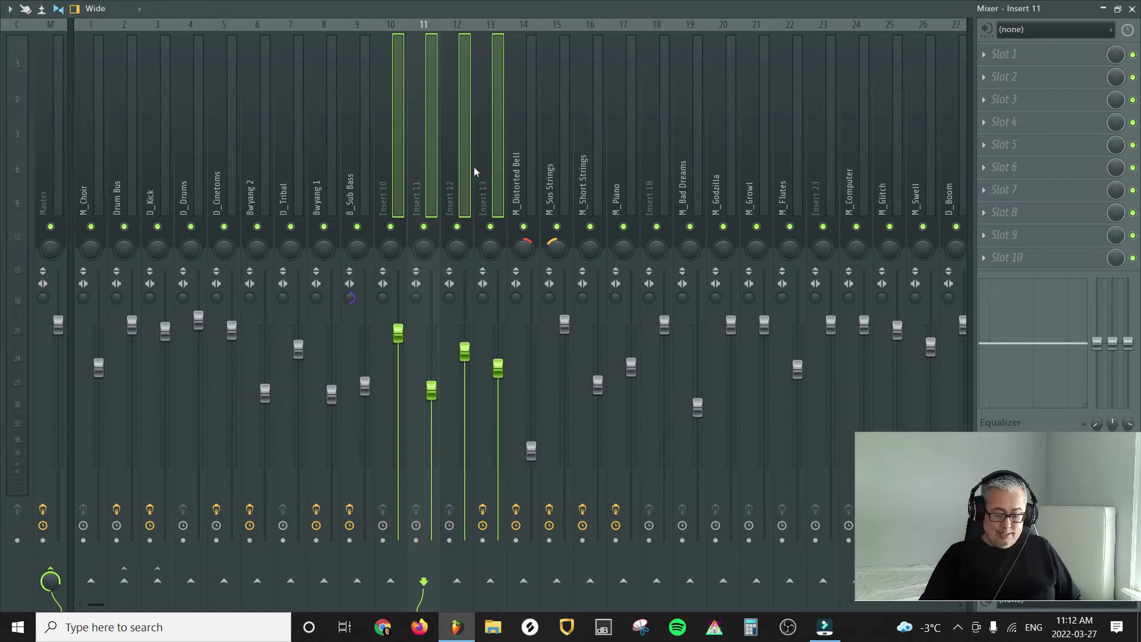
pyautogui.hotkey('alt', 'Right')
pyautogui.hotkey('alt', 'Right')
pyautogui.hotkey('alt', 'Right')
pyautogui.hotkey('alt', 'Right')
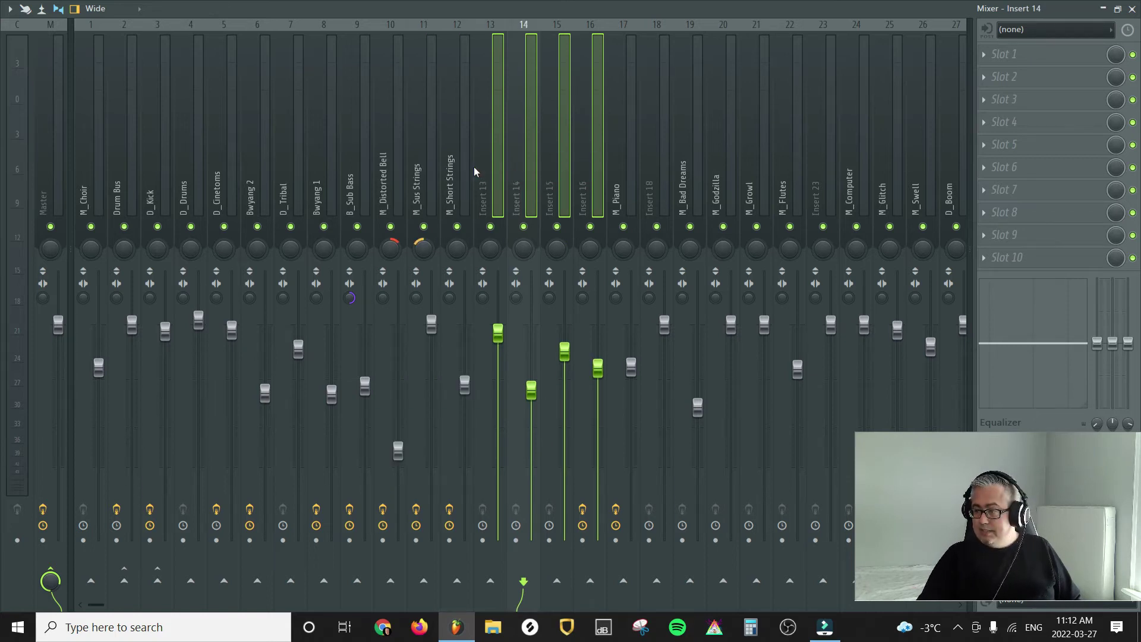
# - Add empty Inserts 18 and 23 and move the group past M_Computer, M_Glitch, M_Swell
pyautogui.keyDown('ctrl'); pyautogui.click(654, 160); pyautogui.keyUp('ctrl')
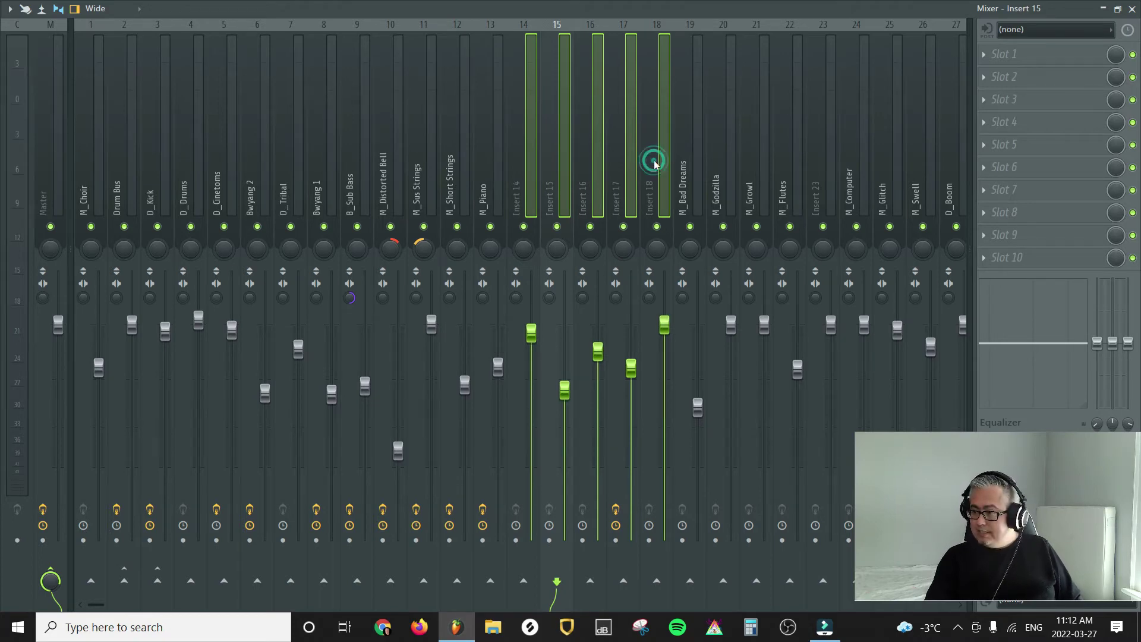
pyautogui.hotkey('alt', 'Right')
pyautogui.hotkey('alt', 'Right')
pyautogui.hotkey('alt', 'Right')
pyautogui.hotkey('alt', 'Right')
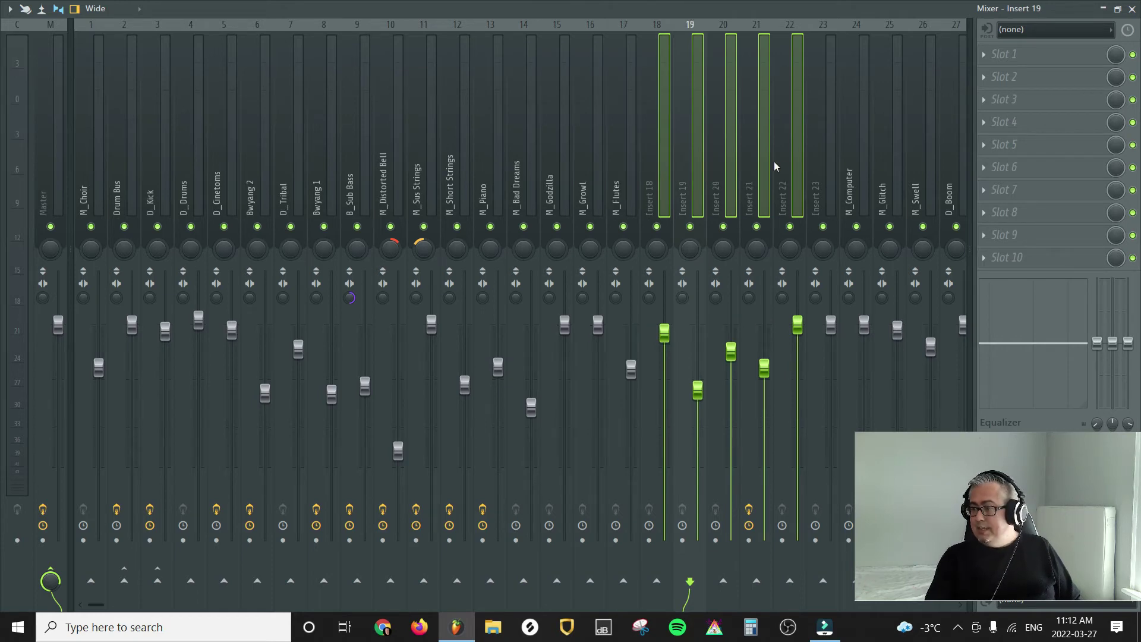
pyautogui.keyDown('ctrl'); pyautogui.click(815, 160); pyautogui.keyUp('ctrl')
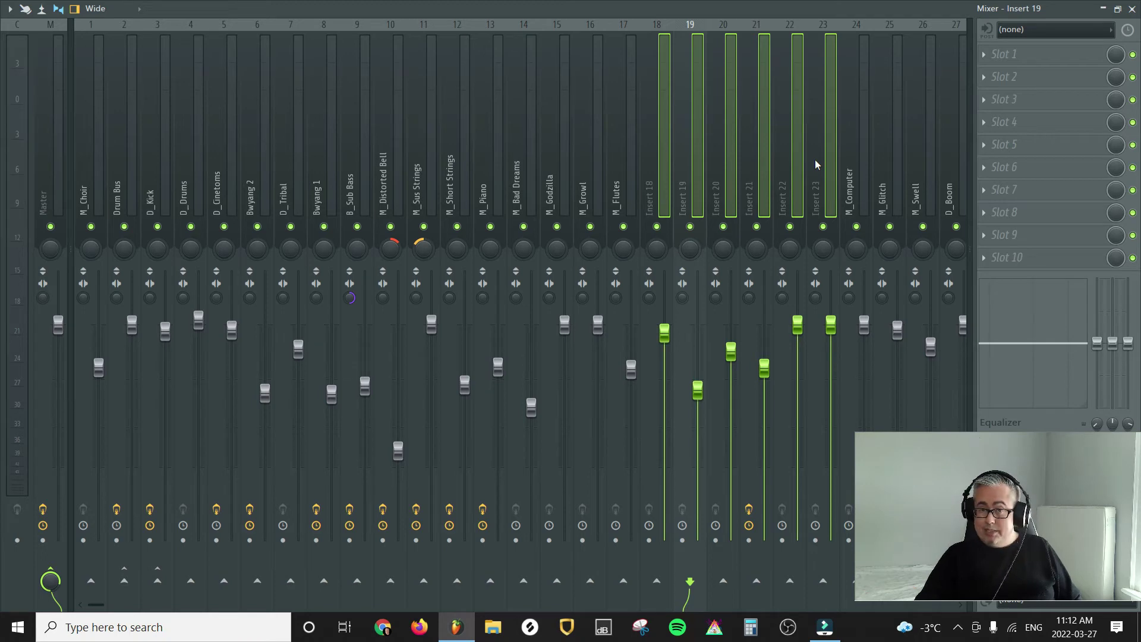
pyautogui.hotkey('alt', 'Right')
pyautogui.hotkey('alt', 'Right')
pyautogui.hotkey('alt', 'Right')
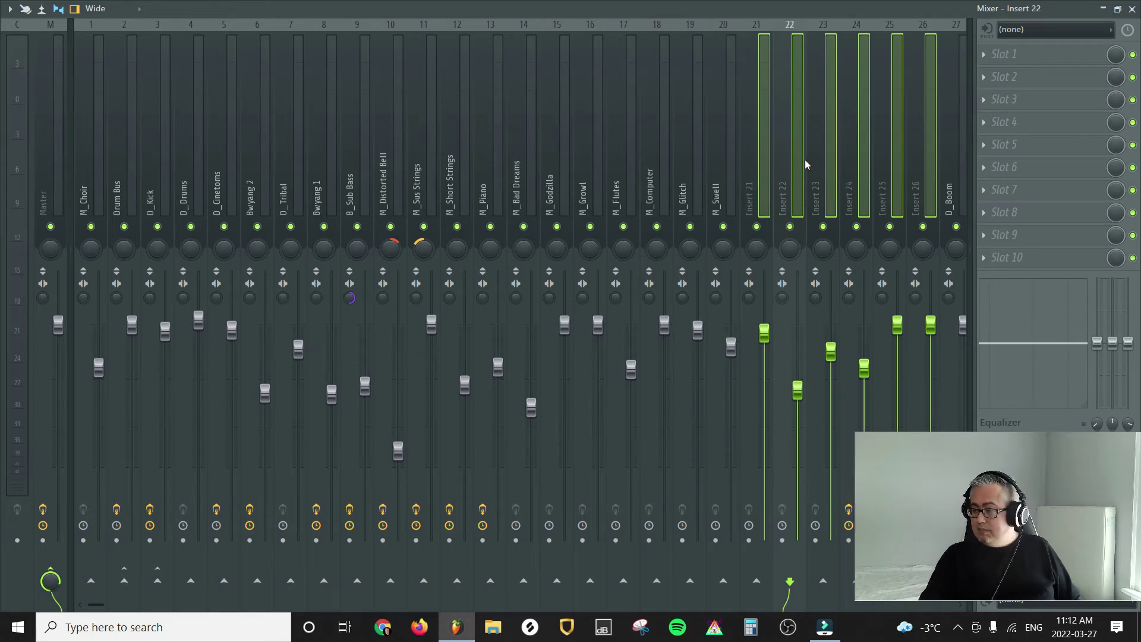
# - Select empty Inserts 21–26 and move them right past D_Boom
pyautogui.hscroll(6, 734, 122)
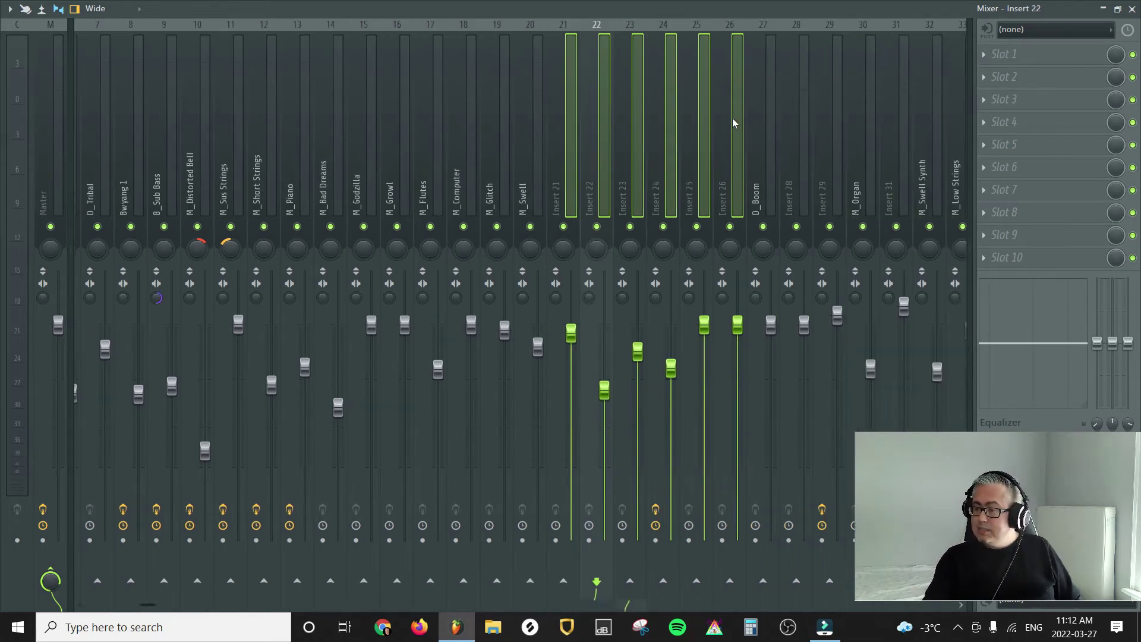
pyautogui.hscroll(15, 642, 126)
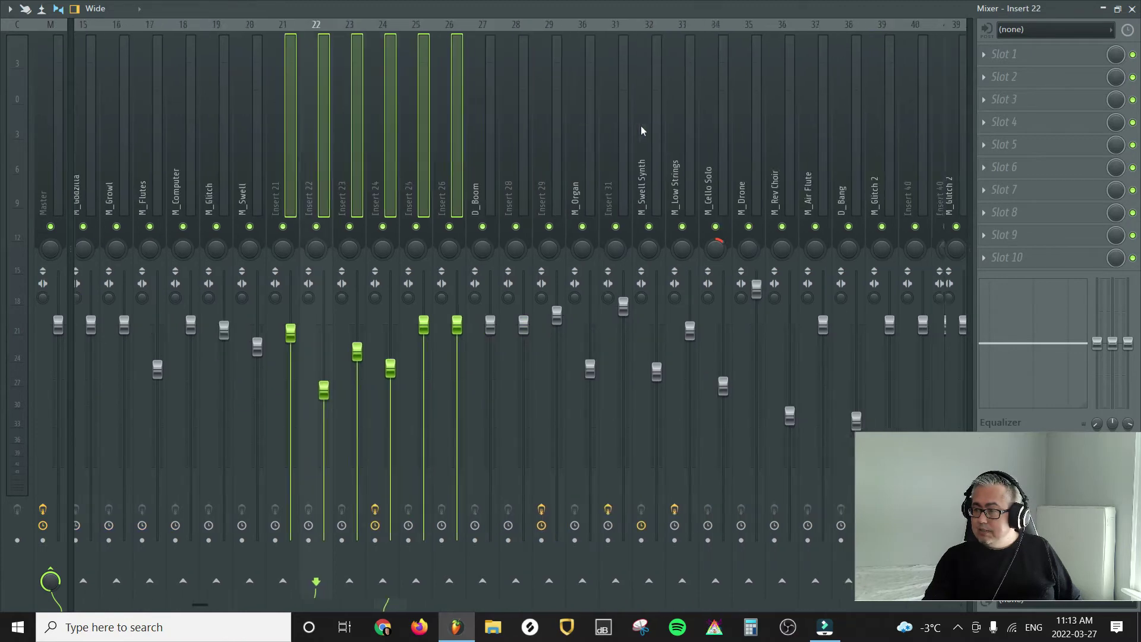
pyautogui.hscroll(-6, 606, 149)
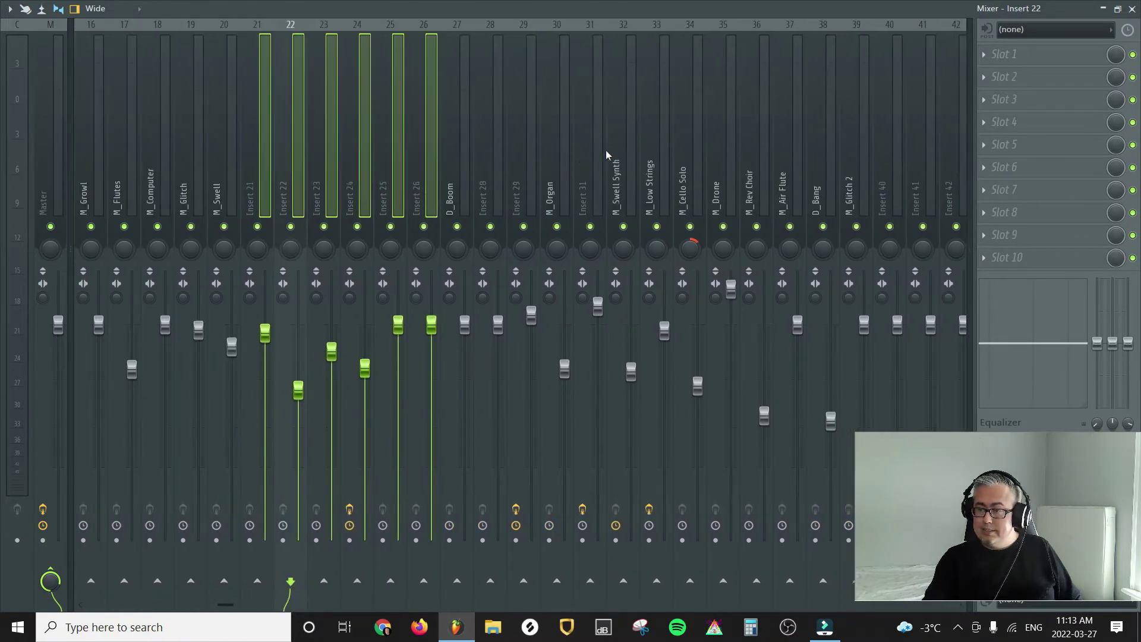
pyautogui.hscroll(3, 487, 171)
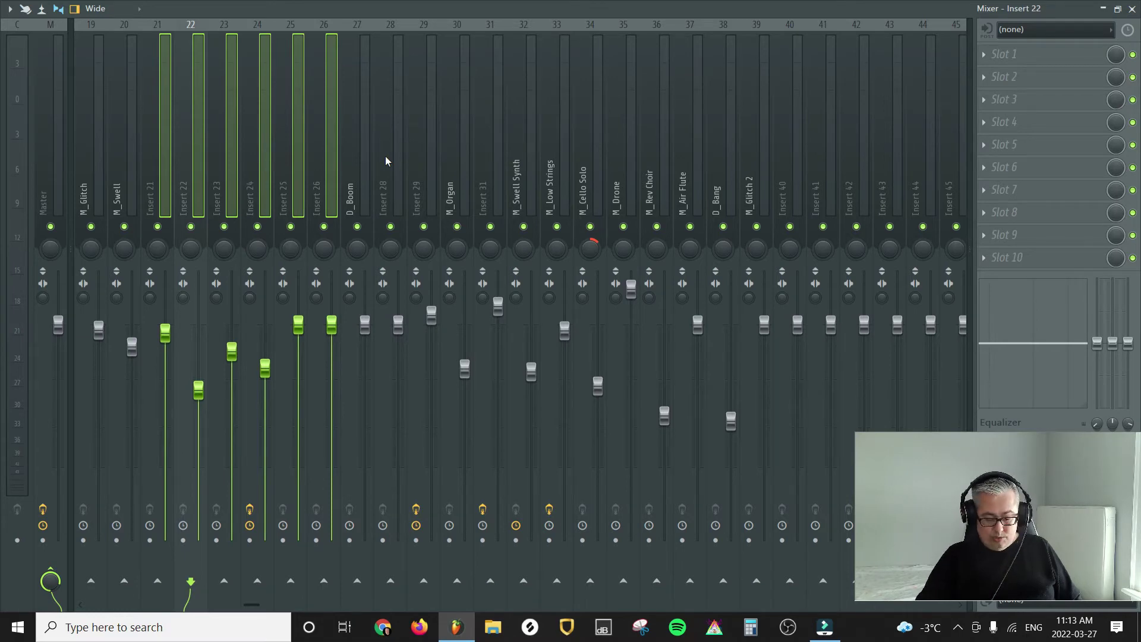
pyautogui.press('Right')
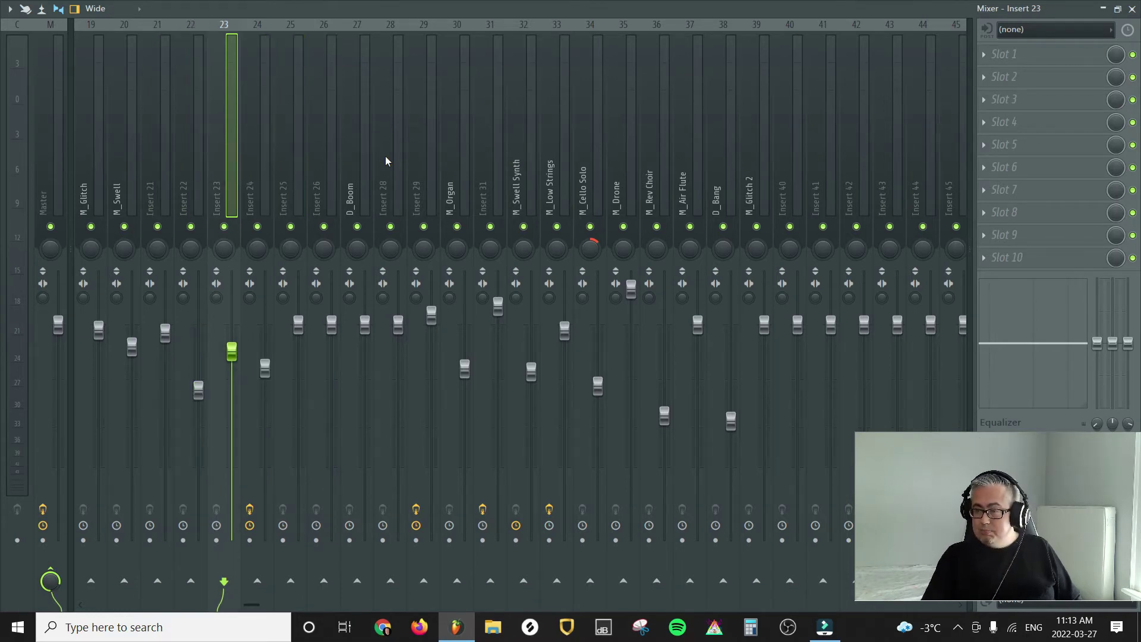
pyautogui.click(145, 158)
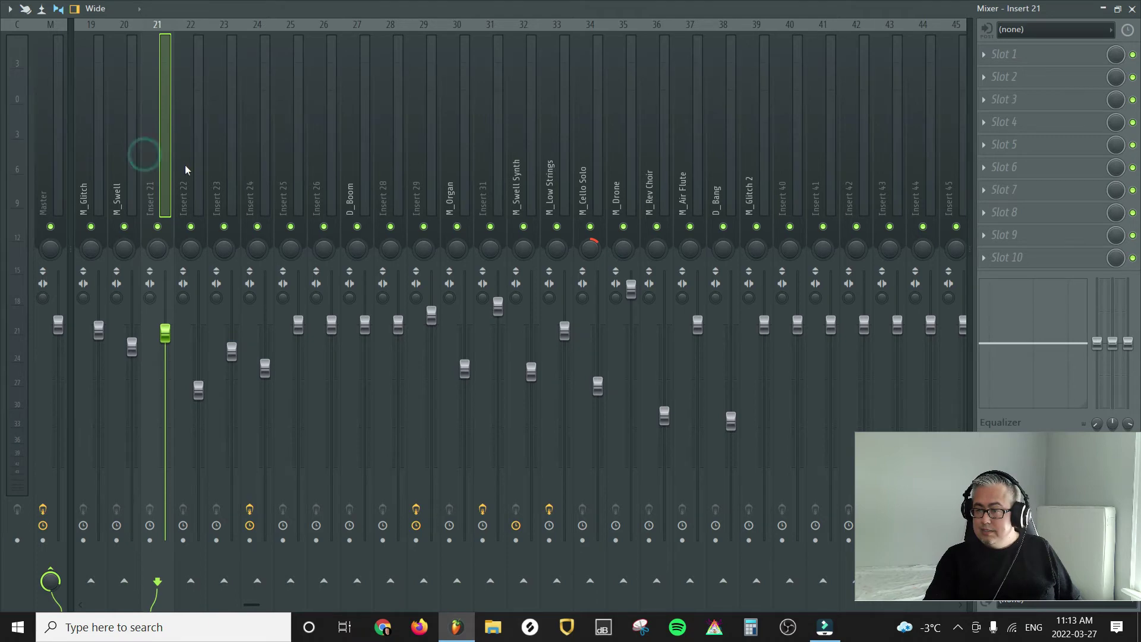
pyautogui.keyDown('ctrl'); pyautogui.click(184, 166); pyautogui.keyUp('ctrl')
pyautogui.keyDown('ctrl'); pyautogui.click(219, 179); pyautogui.keyUp('ctrl')
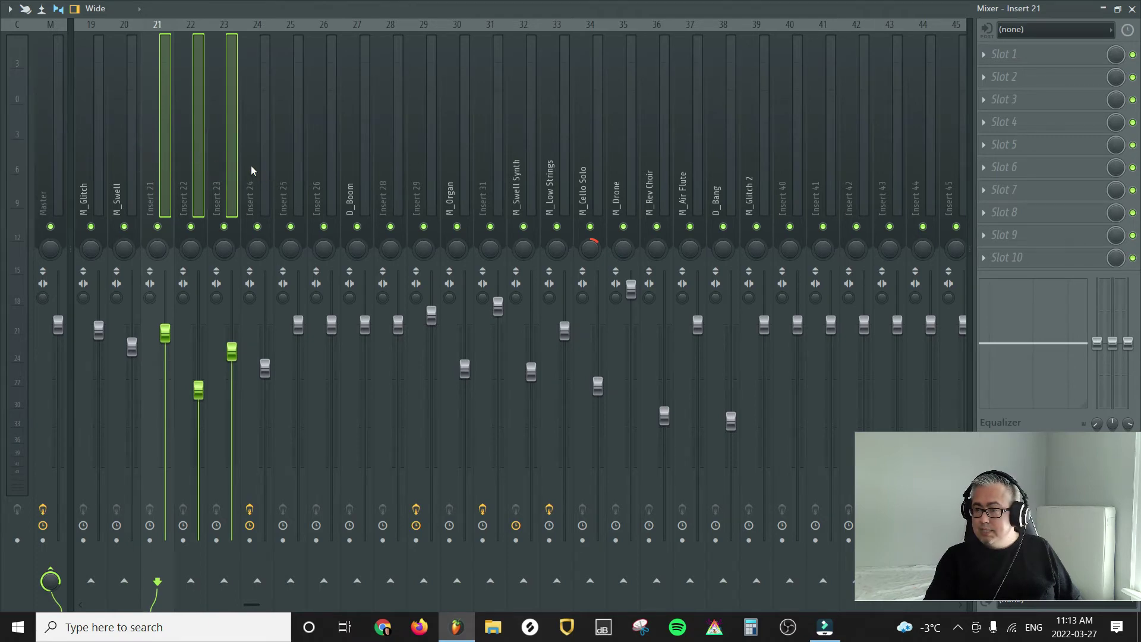
pyautogui.moveTo(250, 171); pyautogui.dragTo(316, 175)
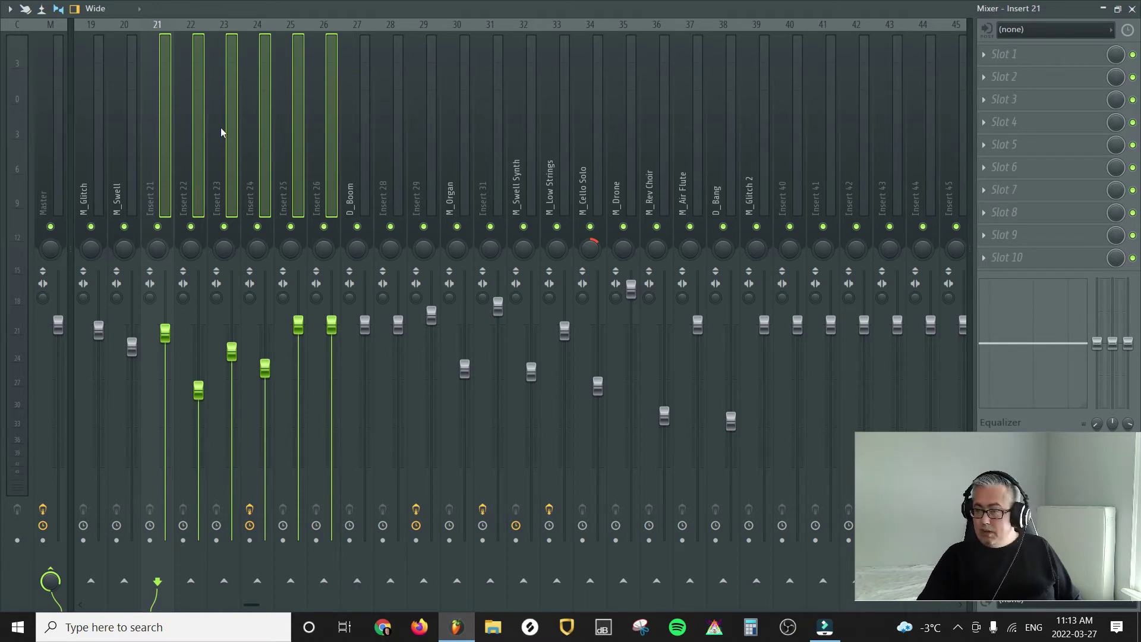
pyautogui.hotkey('alt', 'Right')
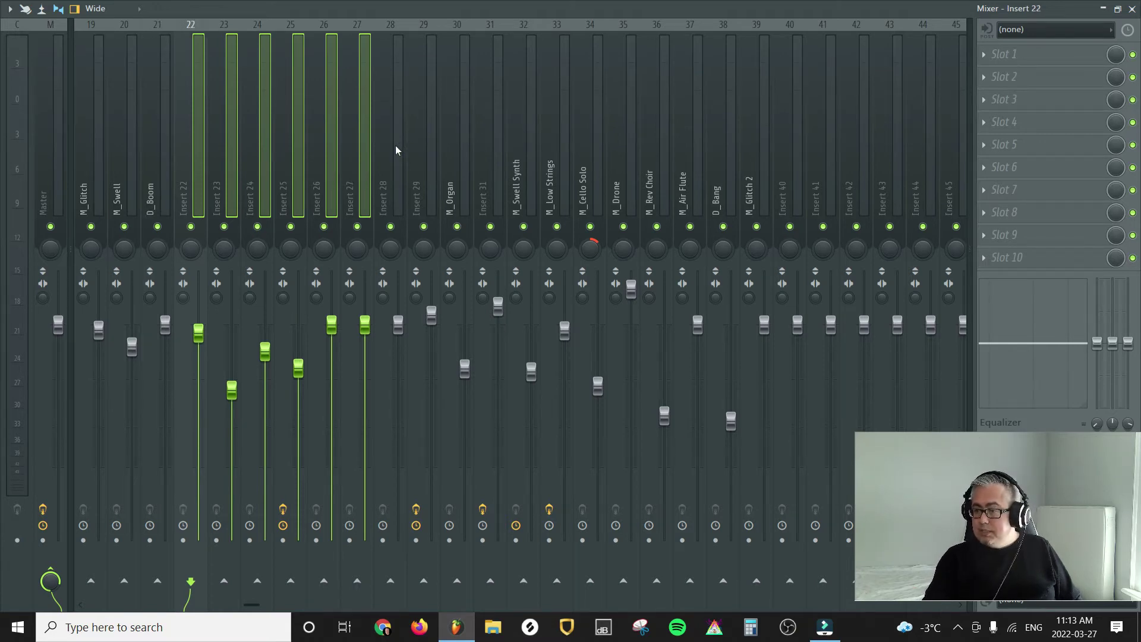
# - Extend the empty group through Insert 31, move it past M_Organ, then select D_Bang
pyautogui.moveTo(396, 150); pyautogui.dragTo(420, 153)
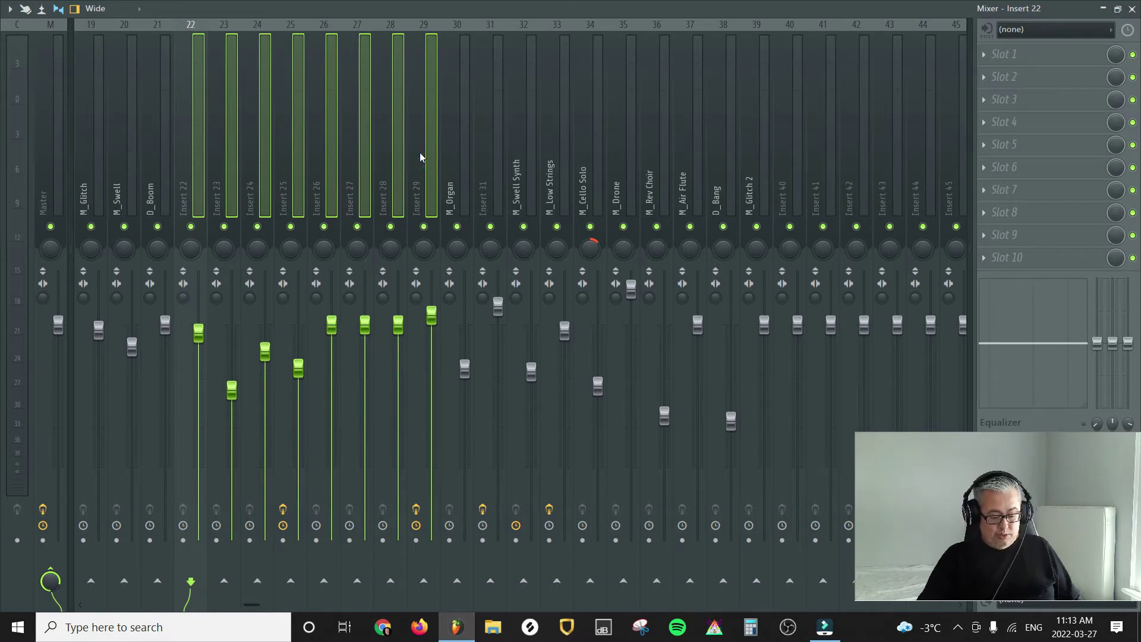
pyautogui.hotkey('alt', 'Right')
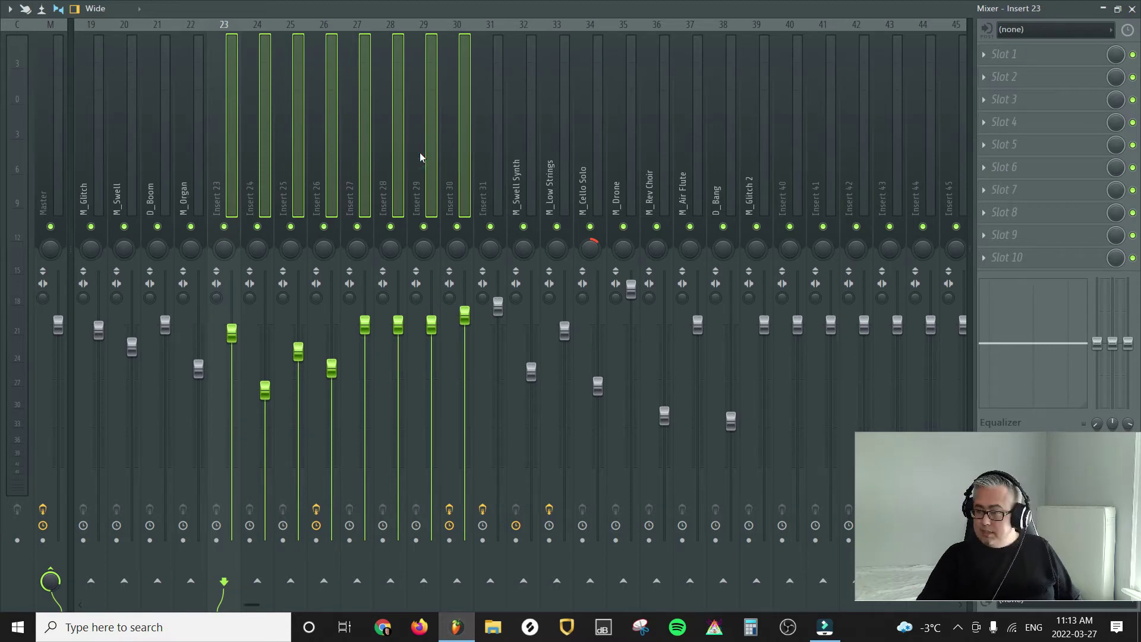
pyautogui.keyDown('ctrl'); pyautogui.click(493, 178); pyautogui.keyUp('ctrl')
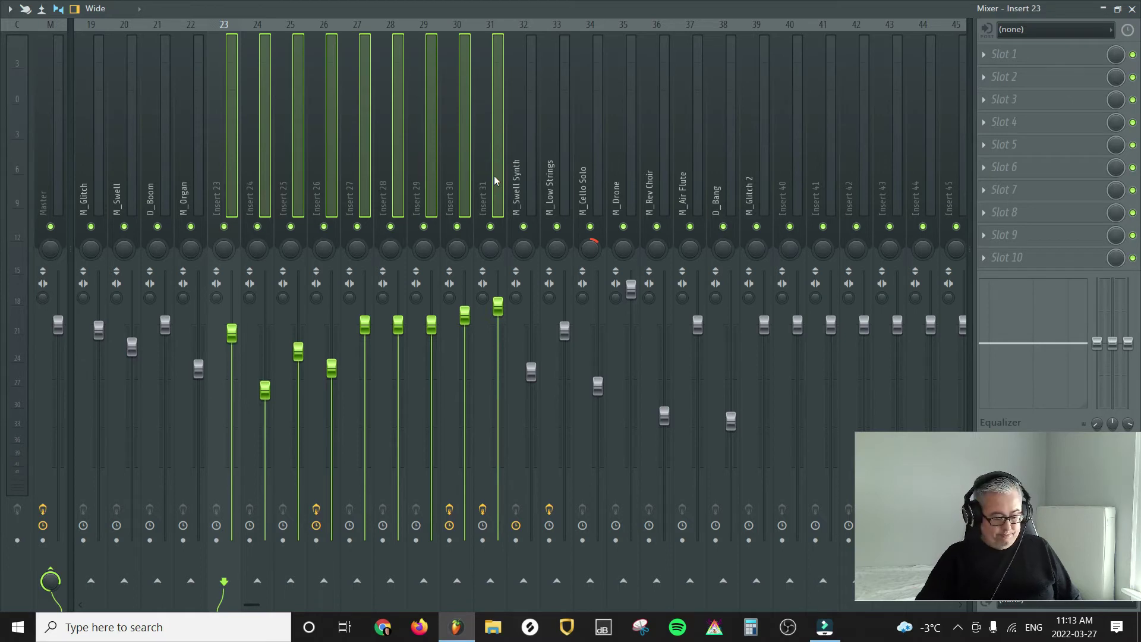
pyautogui.hotkey('alt', 'Right')
pyautogui.hotkey('alt', 'Right')
pyautogui.hotkey('alt', 'Right')
pyautogui.hotkey('alt', 'Right')
pyautogui.hotkey('alt', 'Right')
pyautogui.hotkey('alt', 'Right')
pyautogui.hotkey('alt', 'Right')
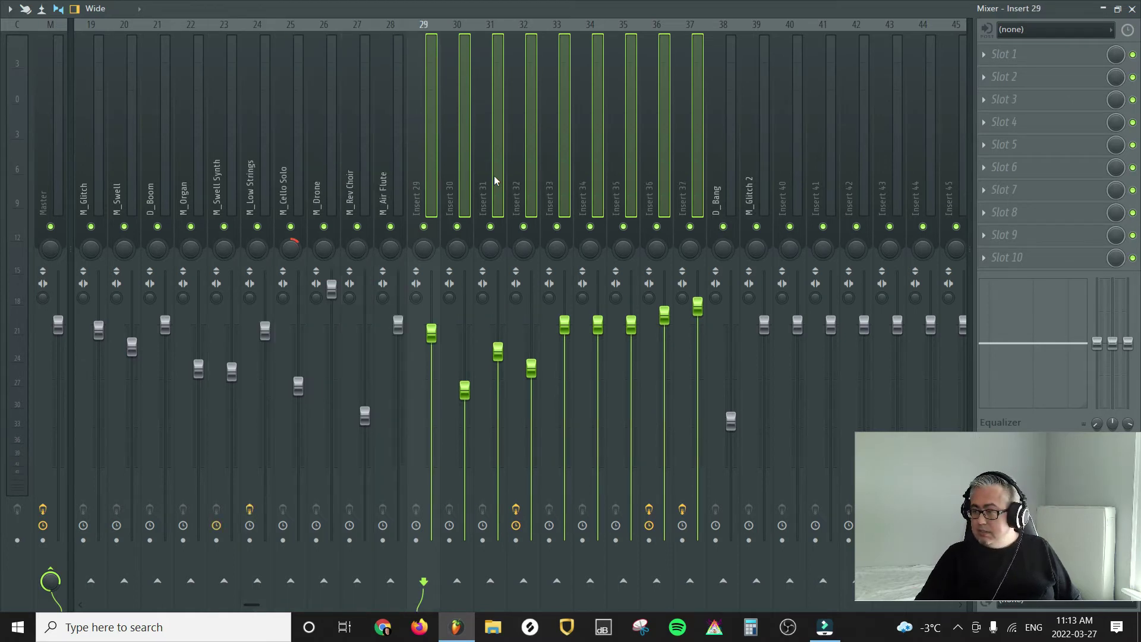
pyautogui.hotkey('alt', 'Right')
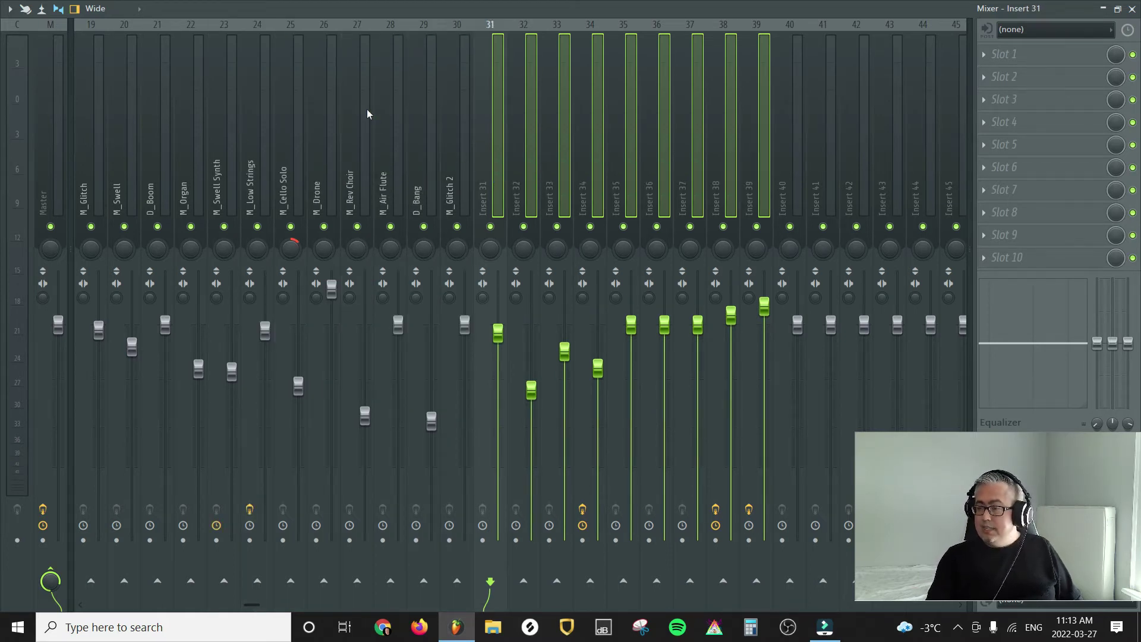
pyautogui.scroll(-3, 379, 105)
pyautogui.scroll(10, 376, 110)
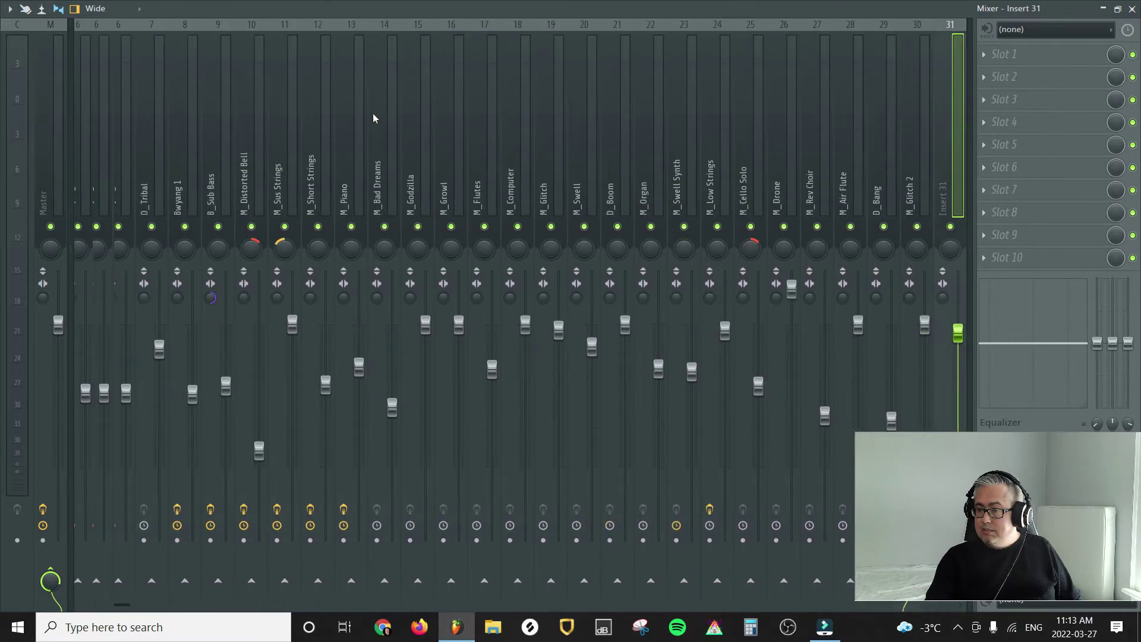
pyautogui.scroll(-8, 364, 123)
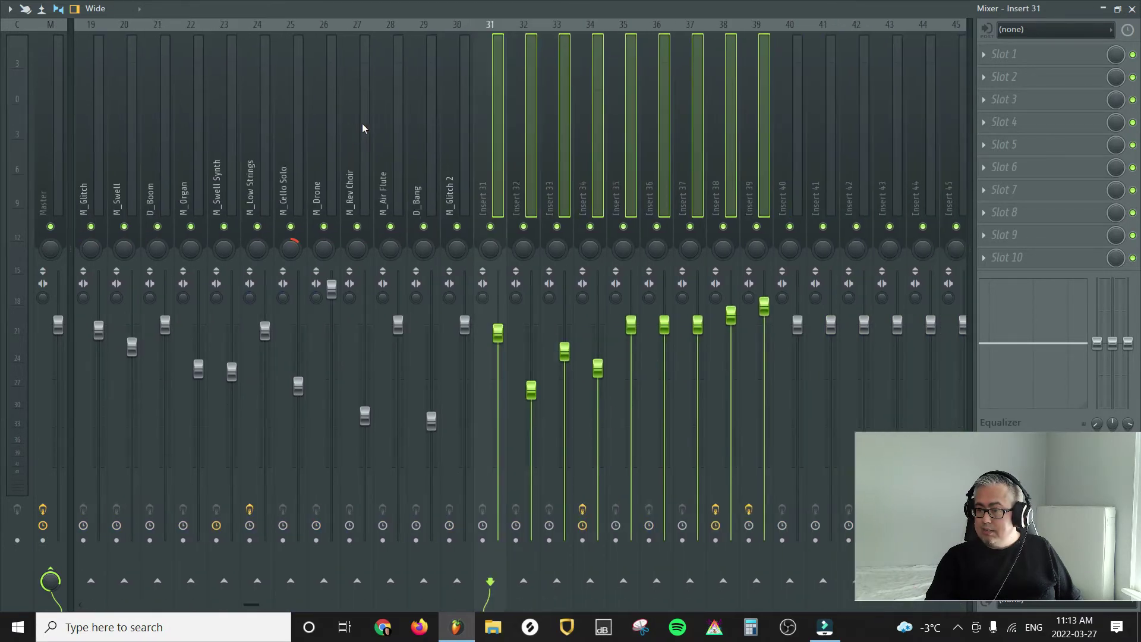
pyautogui.click(236, 128)
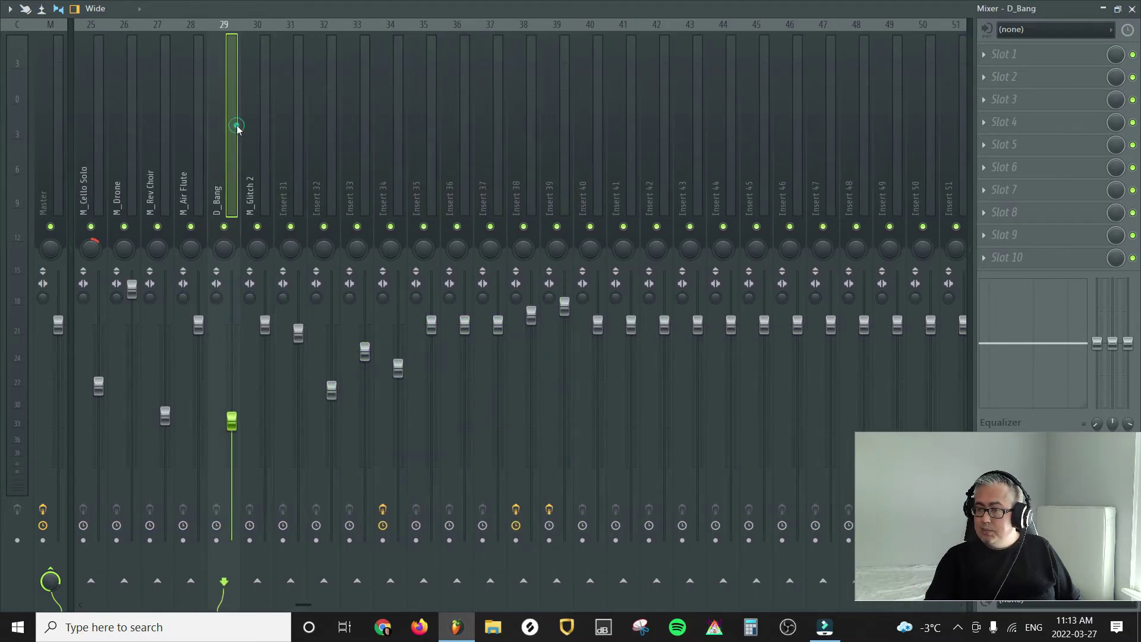
# - Close and reopen the mixer, play the song from Master, then restore the mixer window
pyautogui.click(1133, 9)
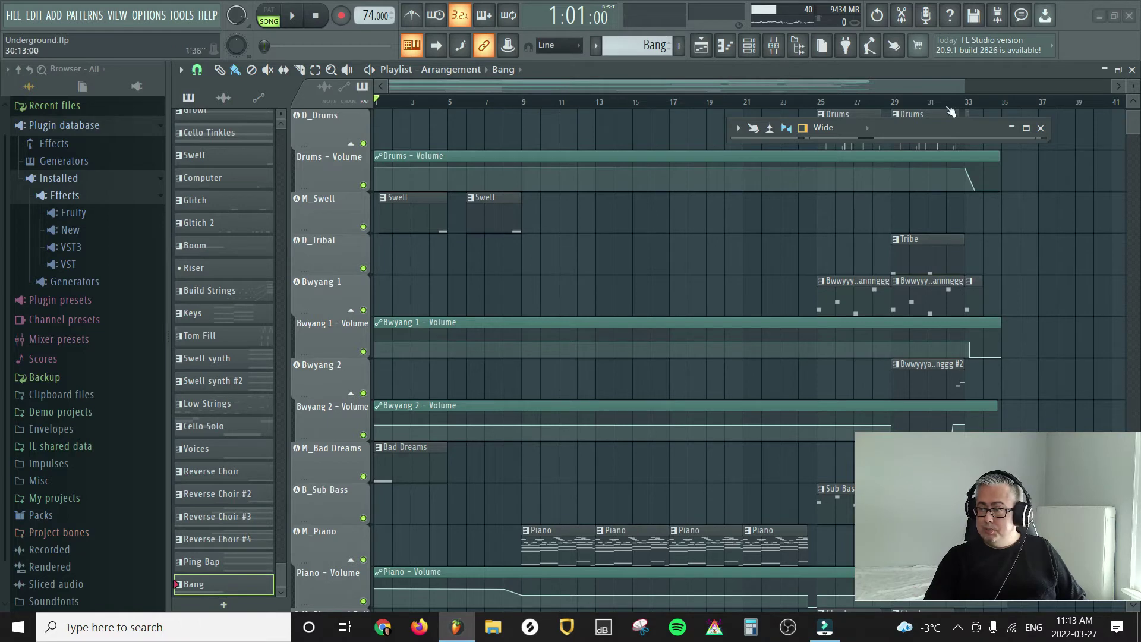
pyautogui.click(1026, 127)
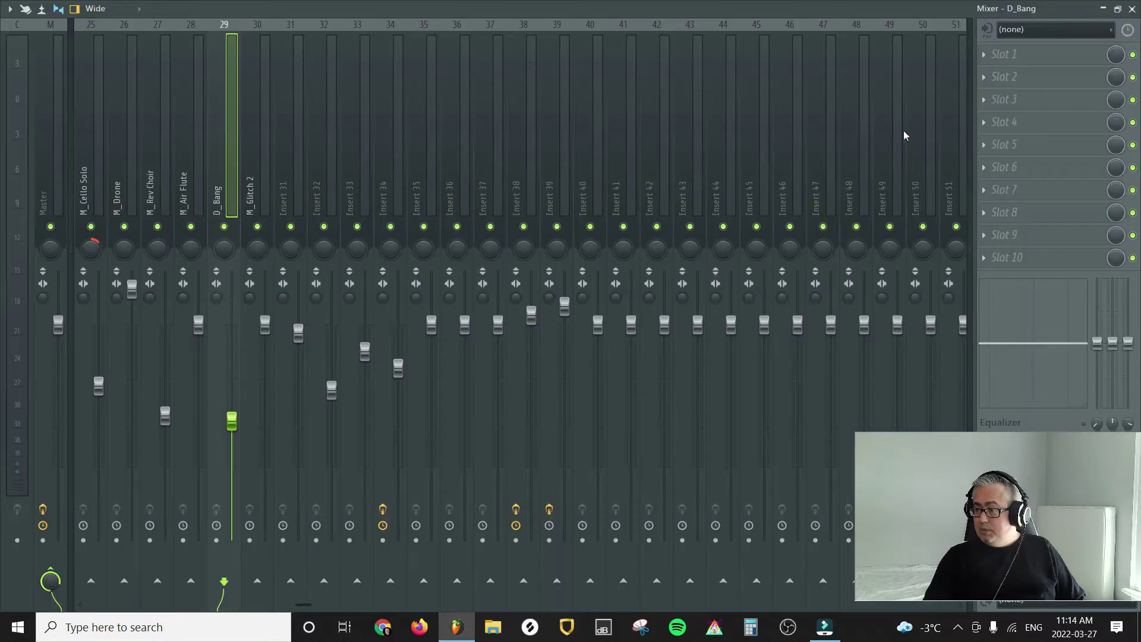
pyautogui.scroll(8, 380, 163)
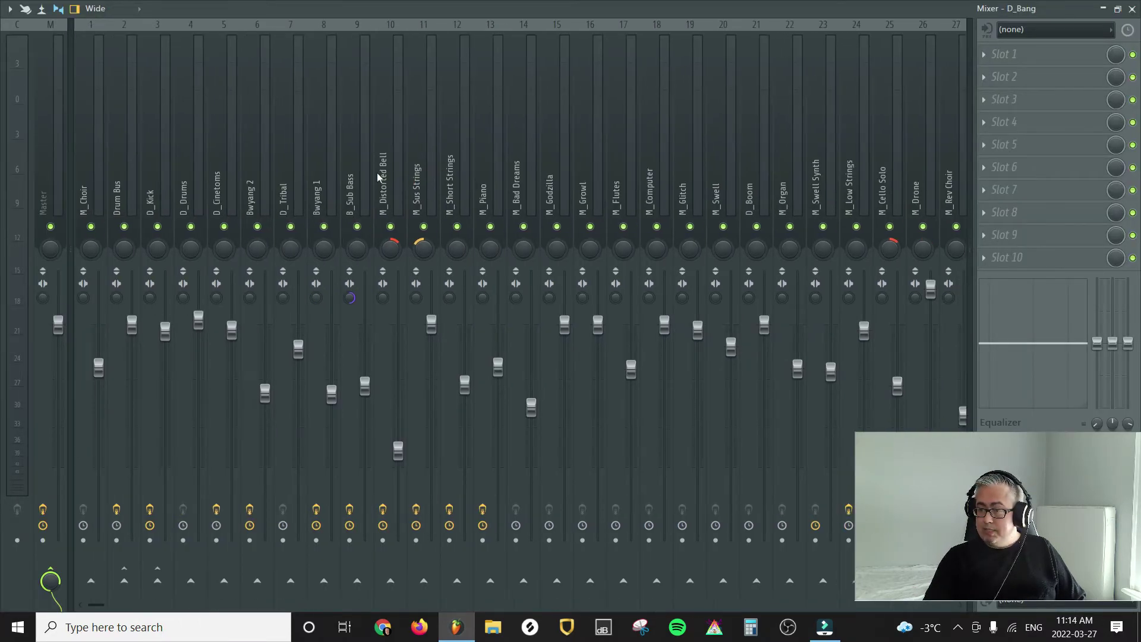
pyautogui.click(61, 171)
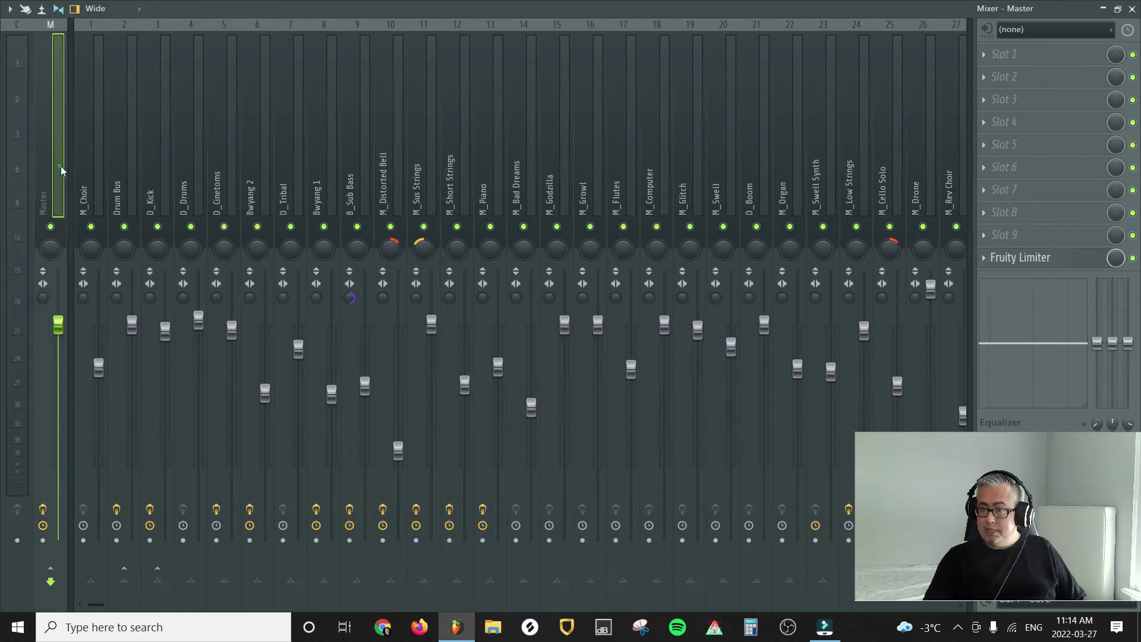
pyautogui.press('space')
pyautogui.press('space')
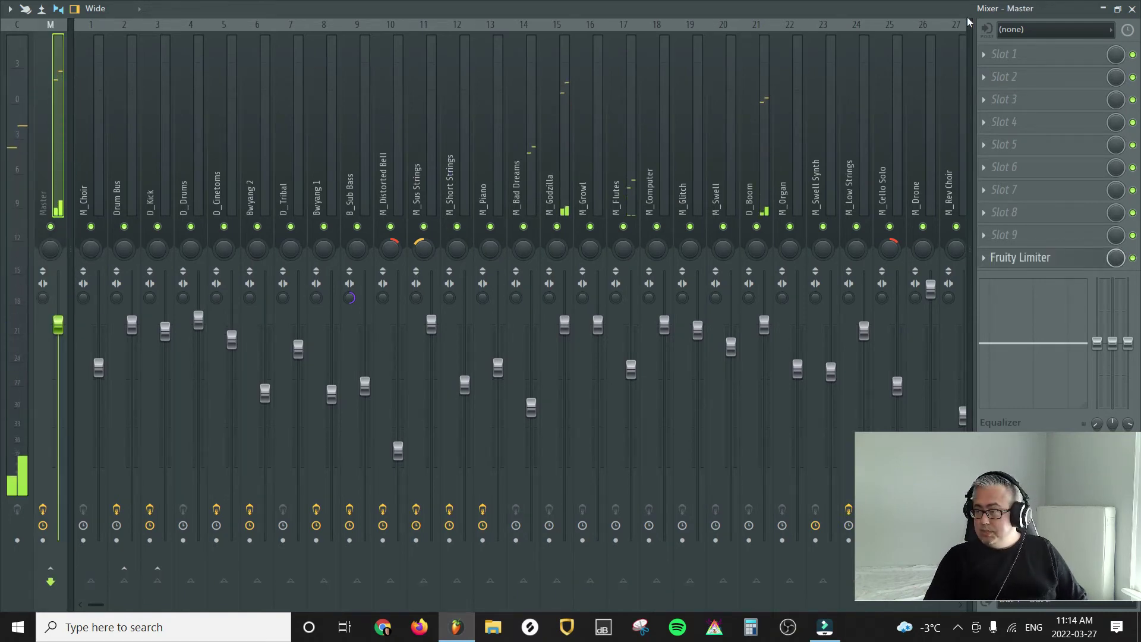
pyautogui.click(1117, 9)
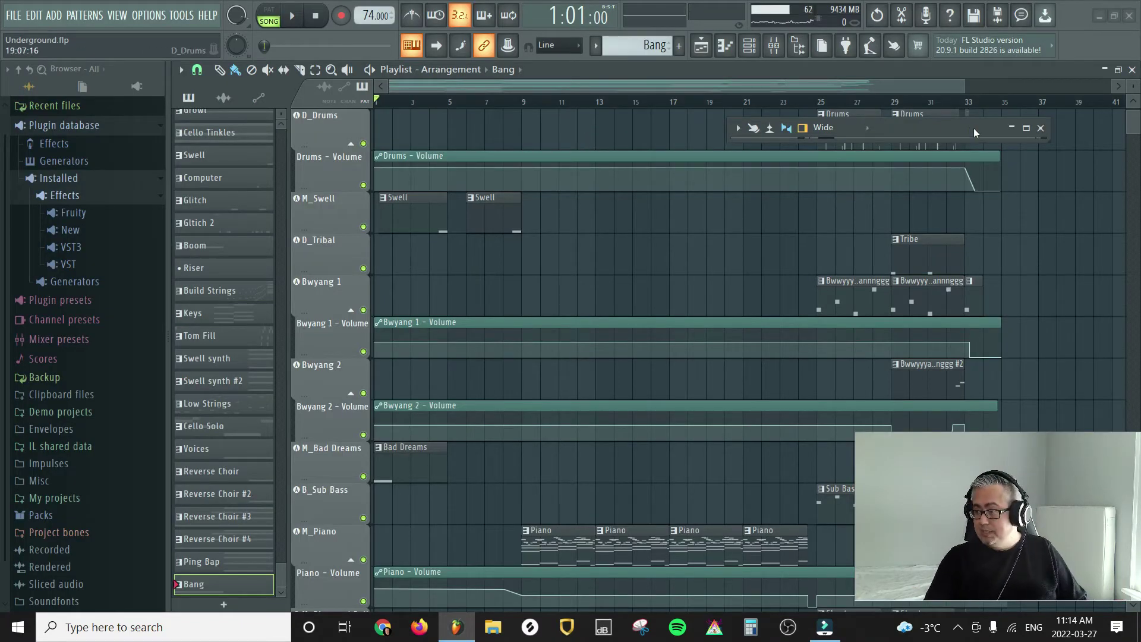
# - Move the small mixer to mid-playlist, set the song position to bar 25, and maximize the mixer
pyautogui.moveTo(973, 127); pyautogui.dragTo(665, 137)
pyautogui.scroll(1, 895, 171)
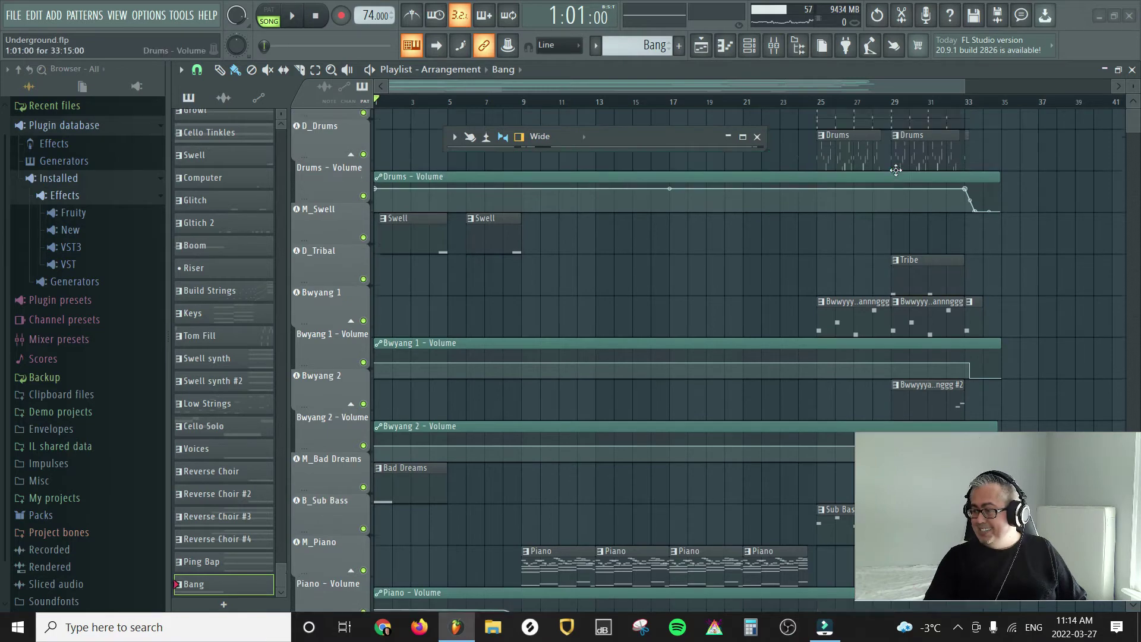
pyautogui.click(823, 103)
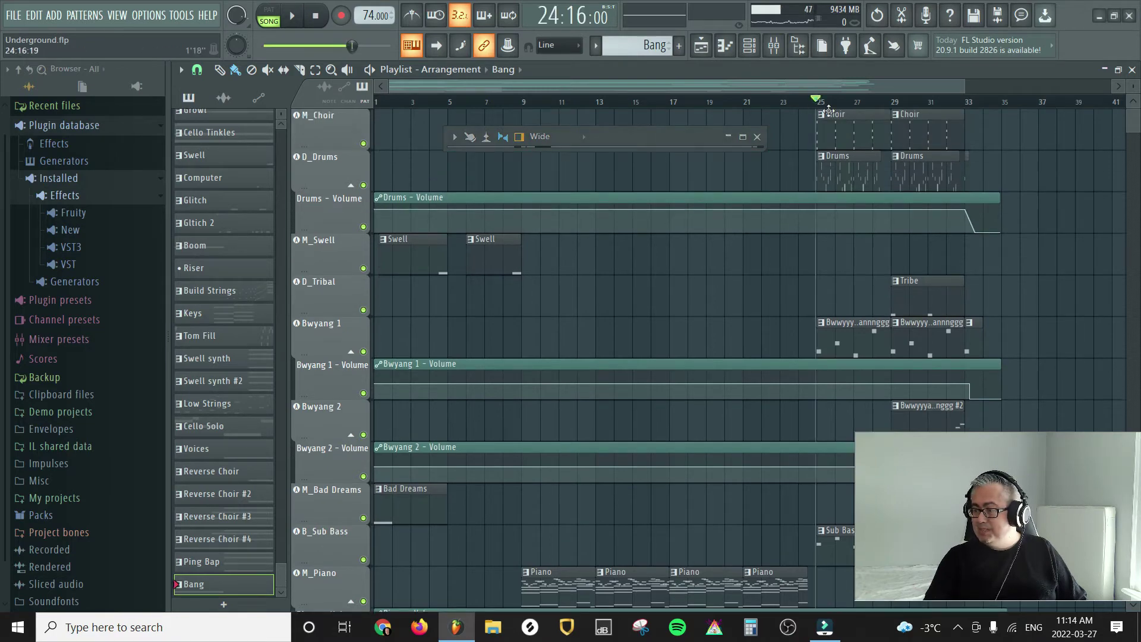
pyautogui.scroll(-10, 922, 184)
pyautogui.scroll(8, 926, 185)
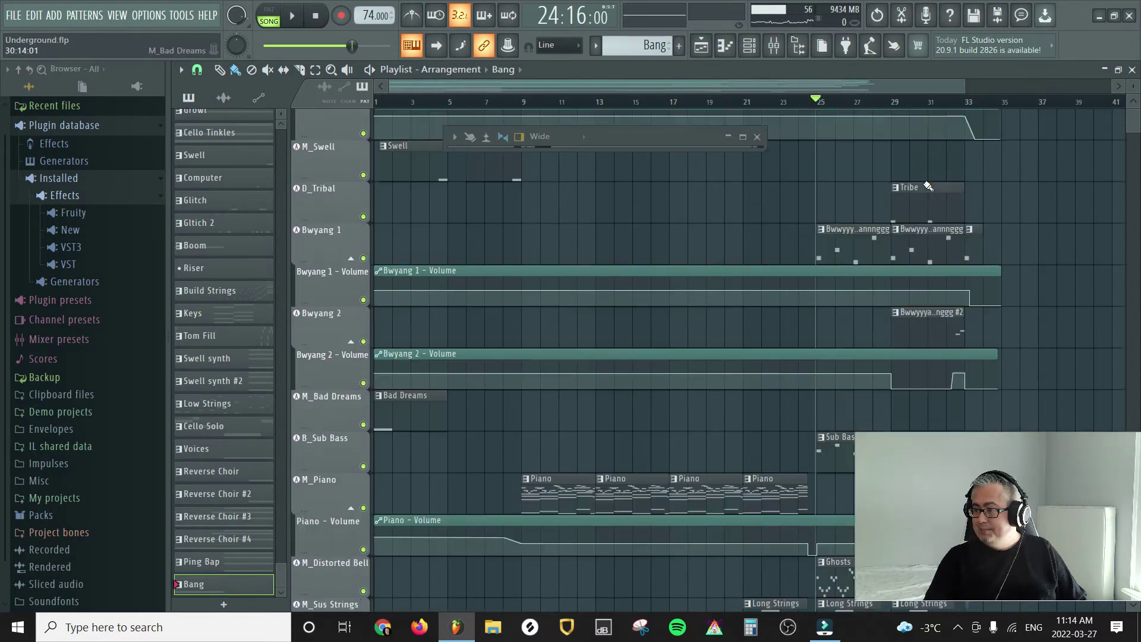
pyautogui.scroll(2, 928, 187)
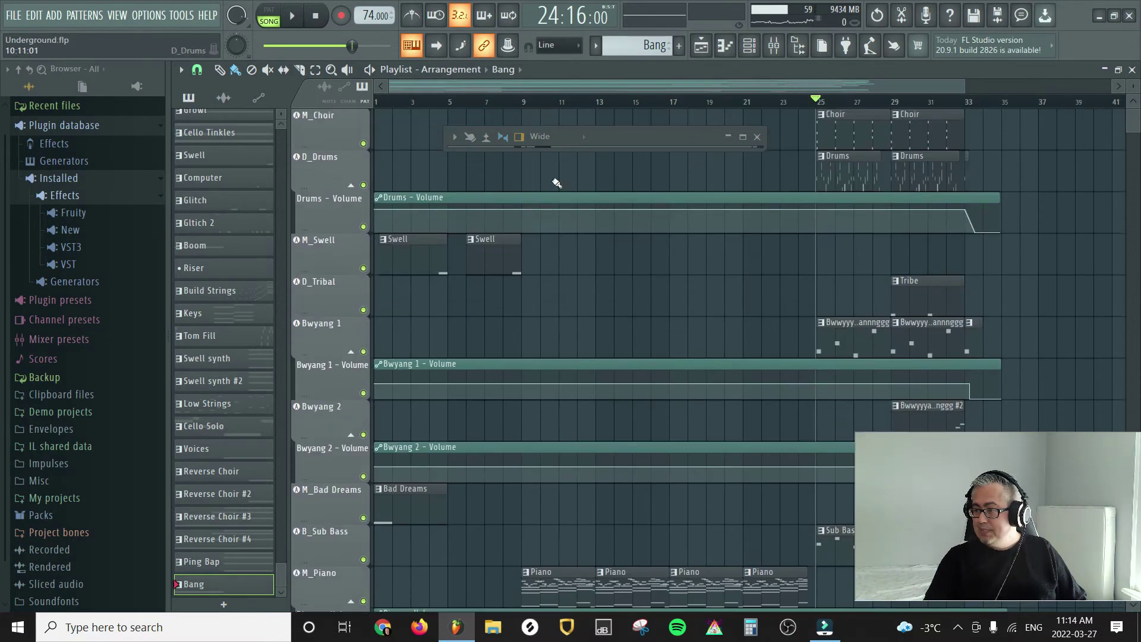
pyautogui.click(744, 141)
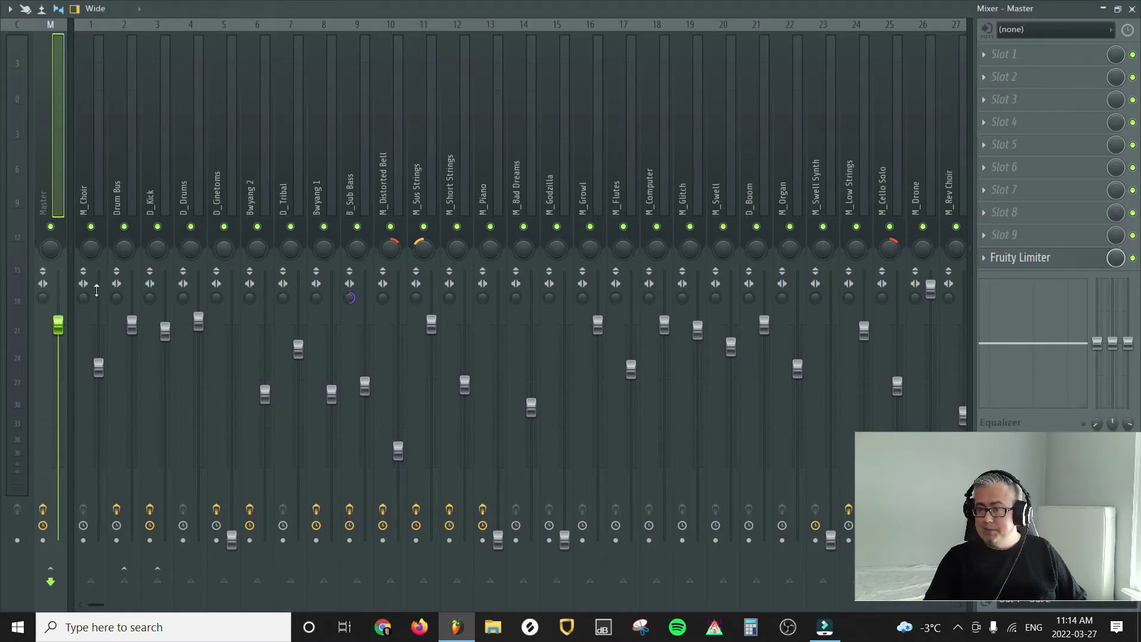
# - Play from bar 25, pull the Master fader down, then restore the small mixer and stop
pyautogui.press('space')
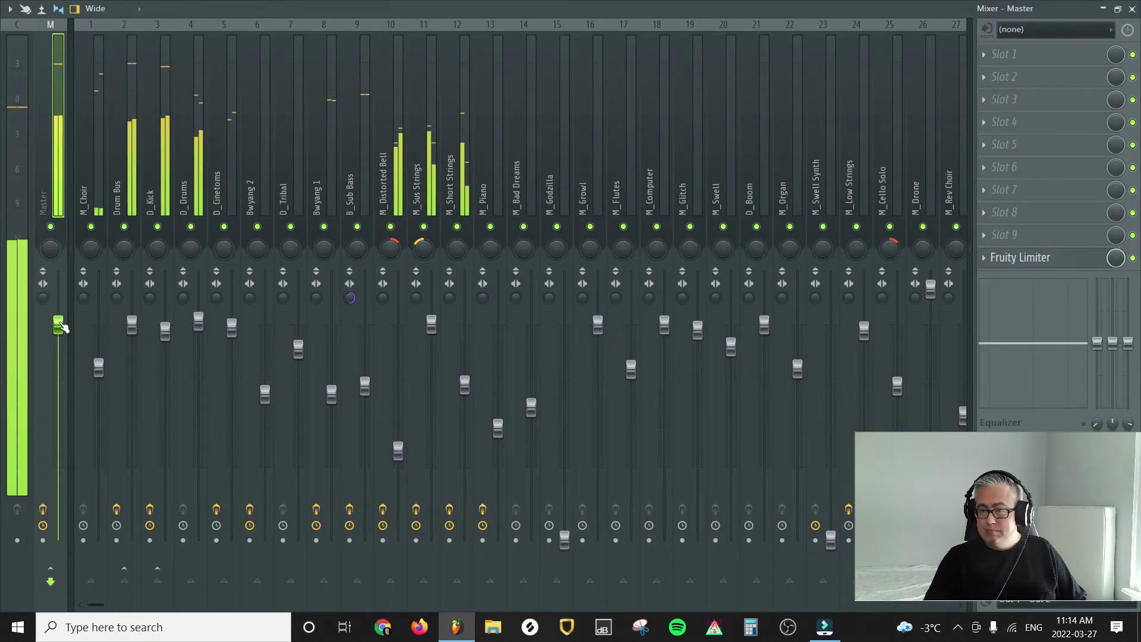
pyautogui.moveTo(62, 325); pyautogui.dragTo(62, 376)
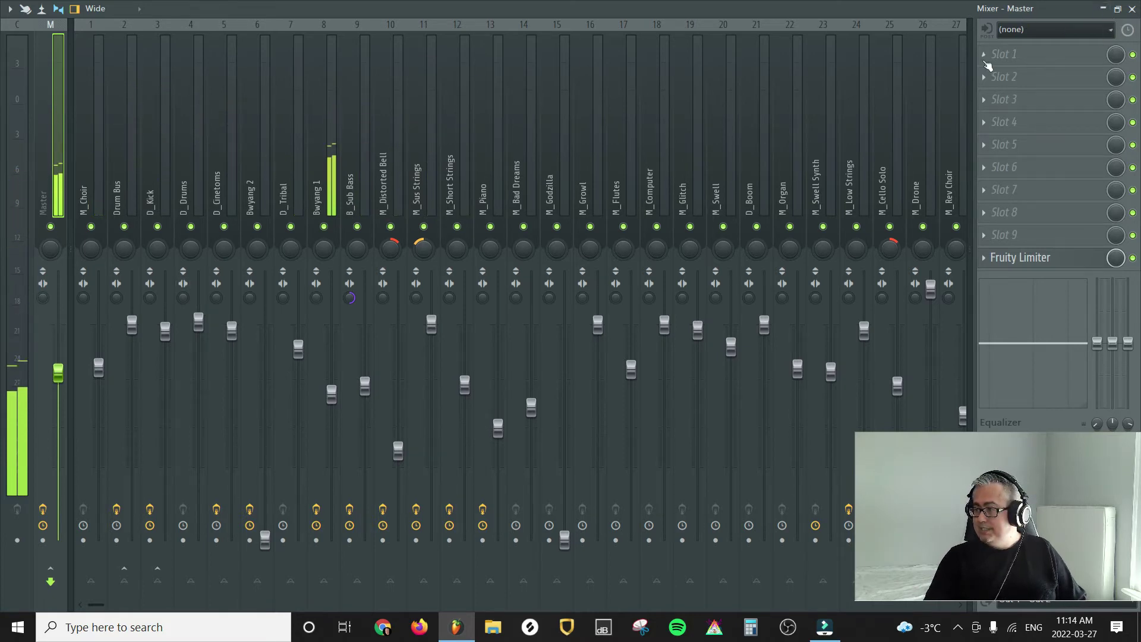
pyautogui.click(1104, 9)
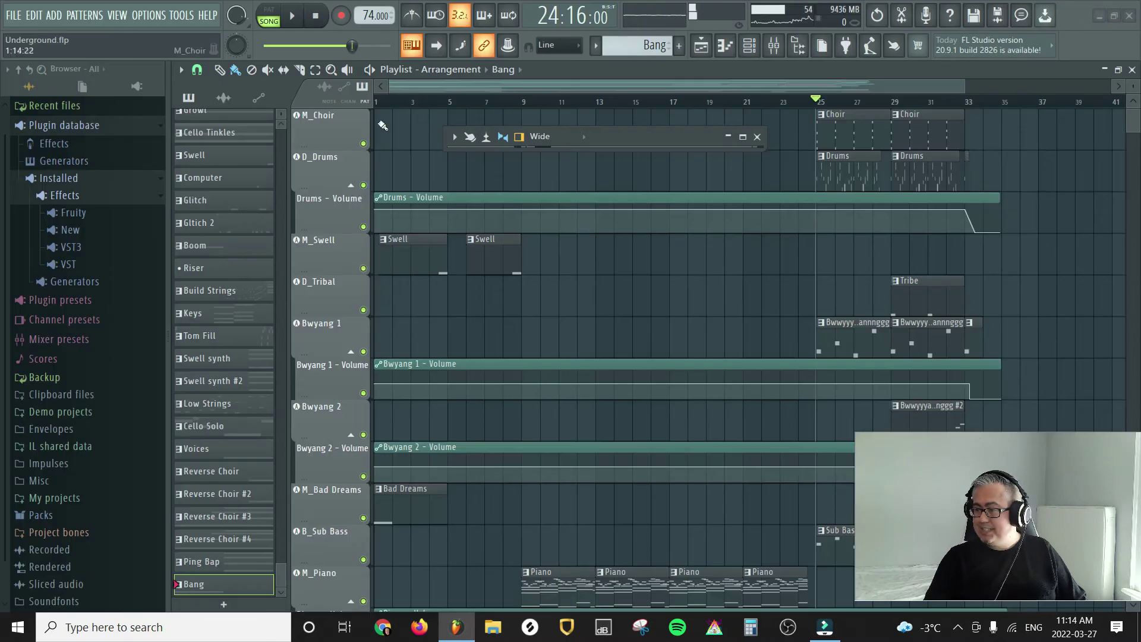
pyautogui.press('space')
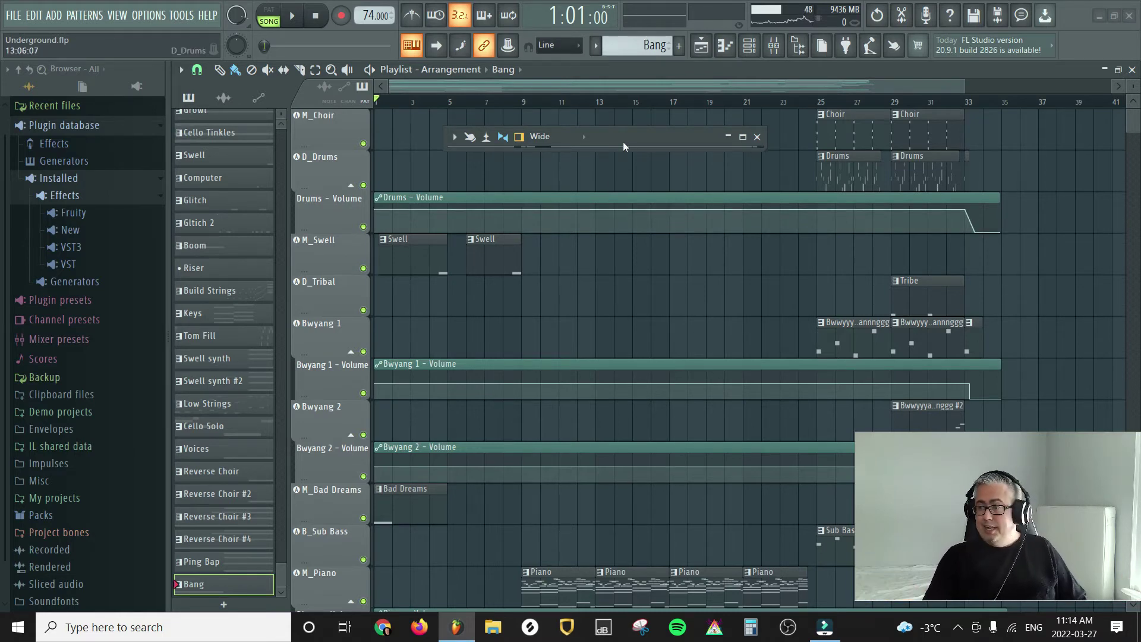
pyautogui.moveTo(624, 139); pyautogui.dragTo(619, 134)
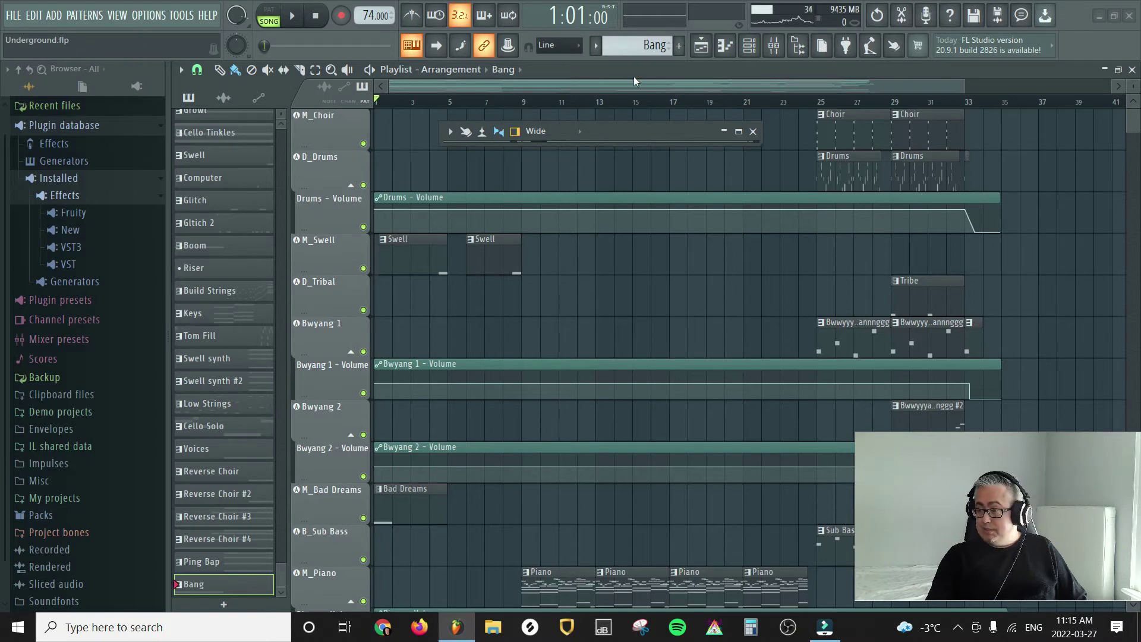
# - Start exporting the song as a Wave file from File > Export
pyautogui.click(12, 15)
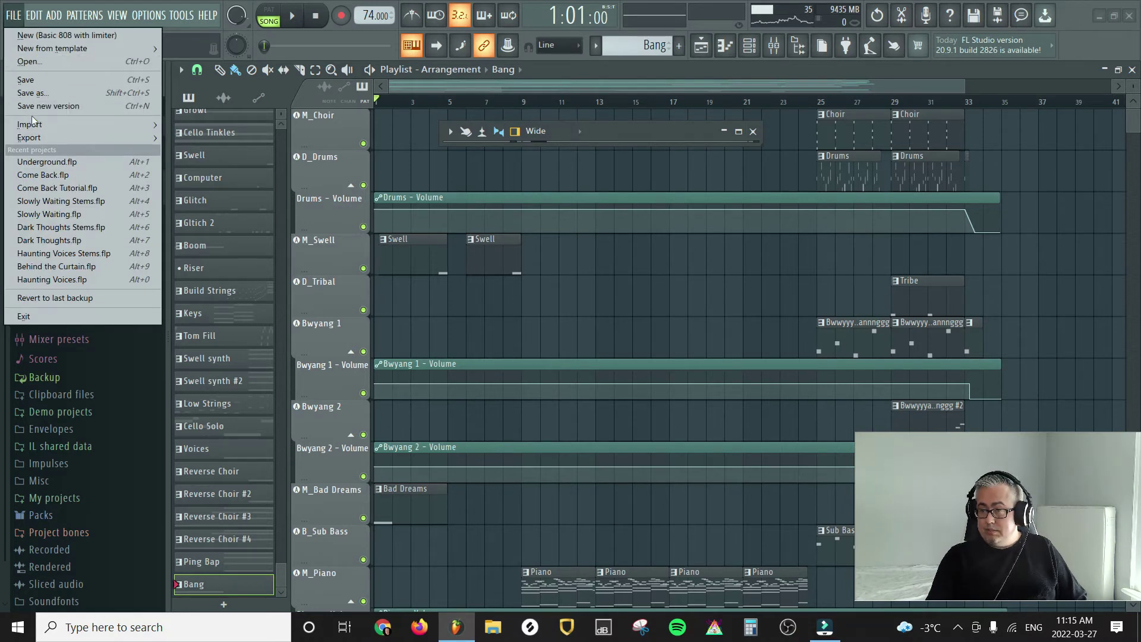
pyautogui.moveTo(35, 140)
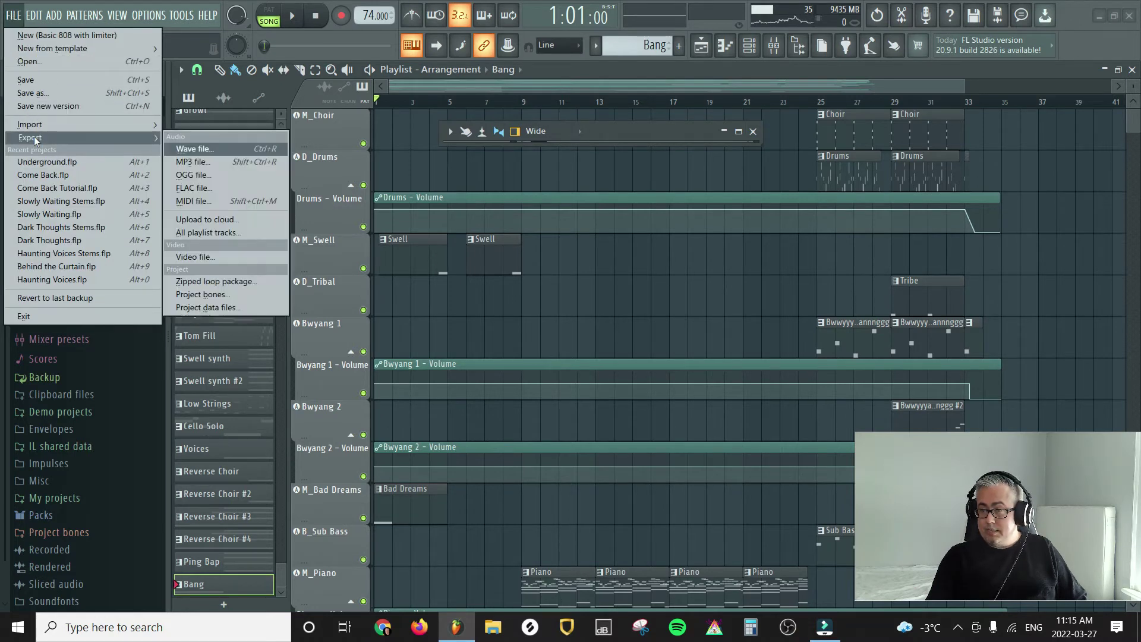
pyautogui.click(207, 148)
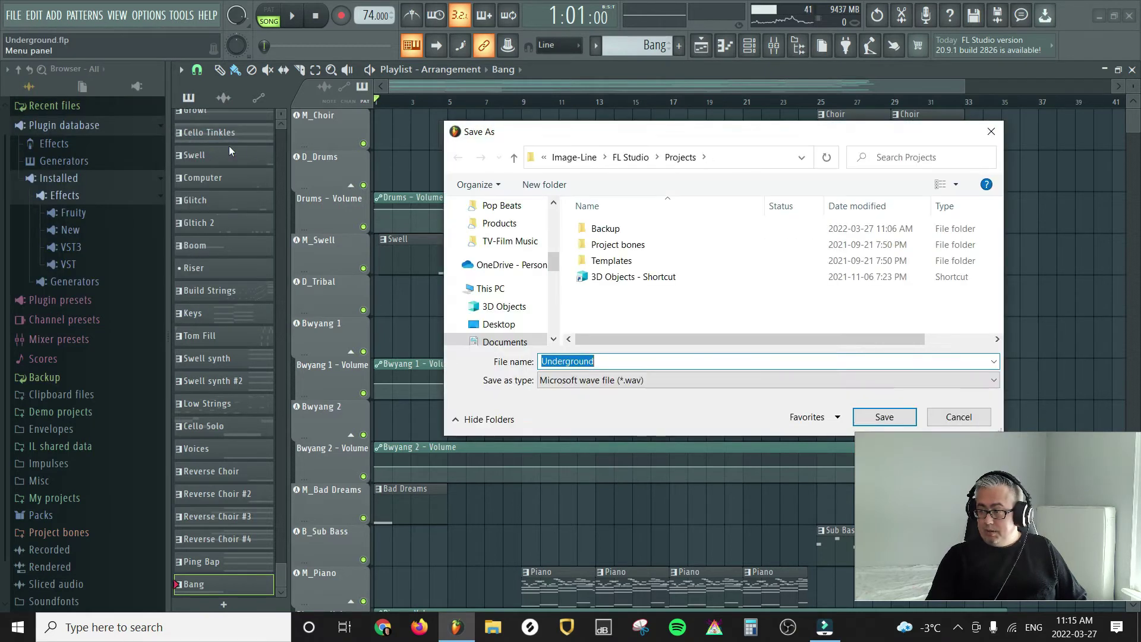
# - Save the WAV export to the Desktop, renamed from Underground to Underworld
pyautogui.moveTo(705, 138); pyautogui.dragTo(496, 138)
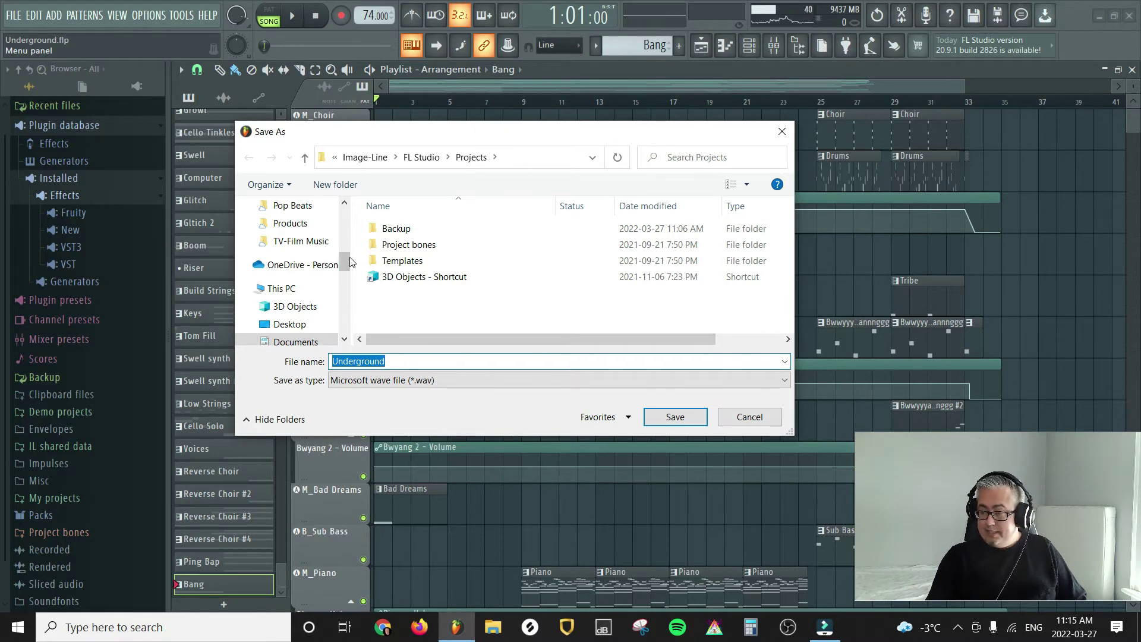
pyautogui.scroll(10, 351, 263)
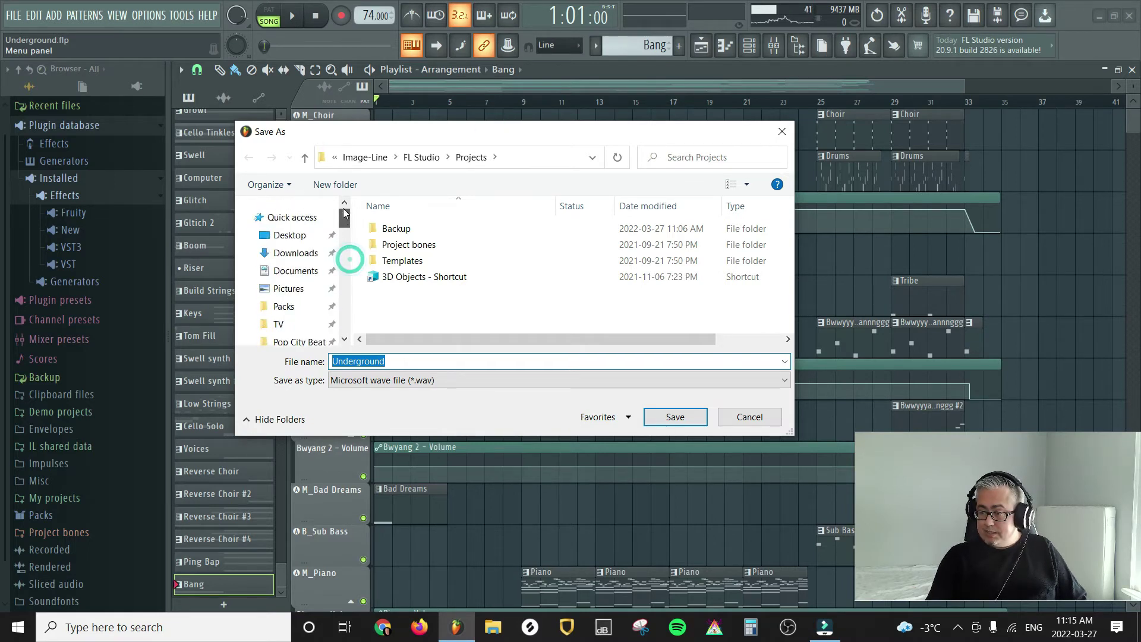
pyautogui.click(411, 356)
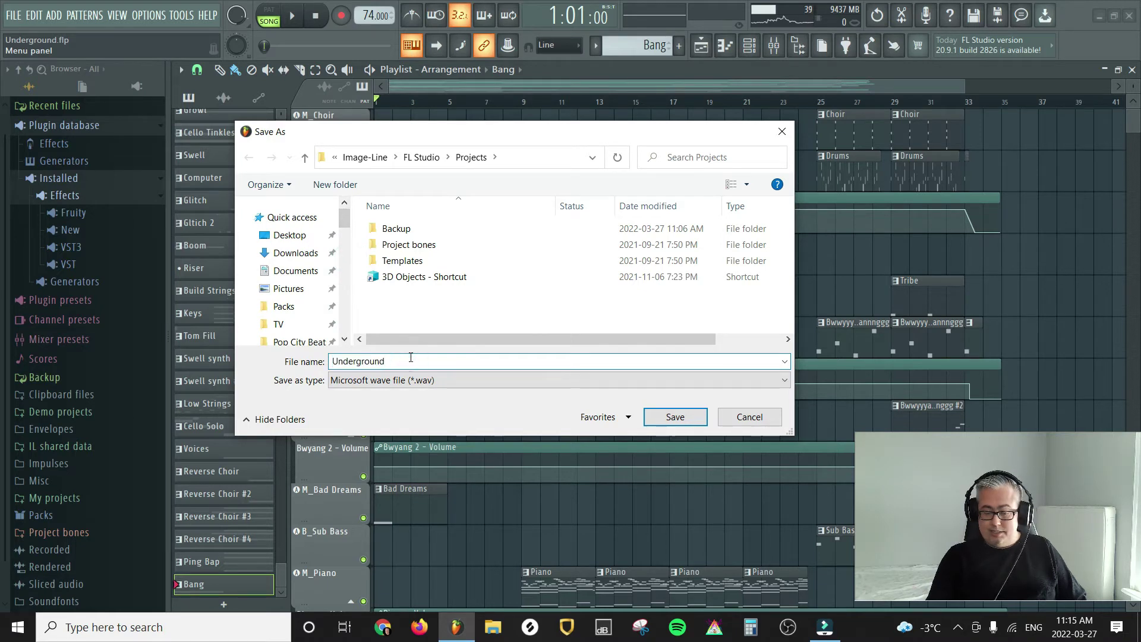
pyautogui.press('BackSpace')
pyautogui.press('BackSpace')
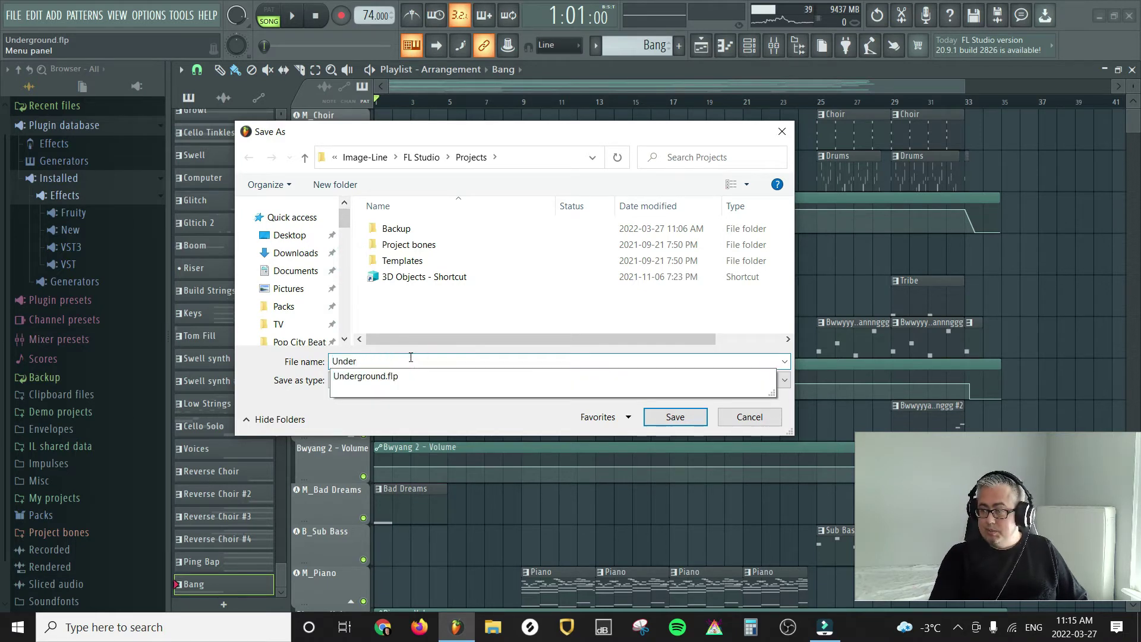
pyautogui.write('wo')
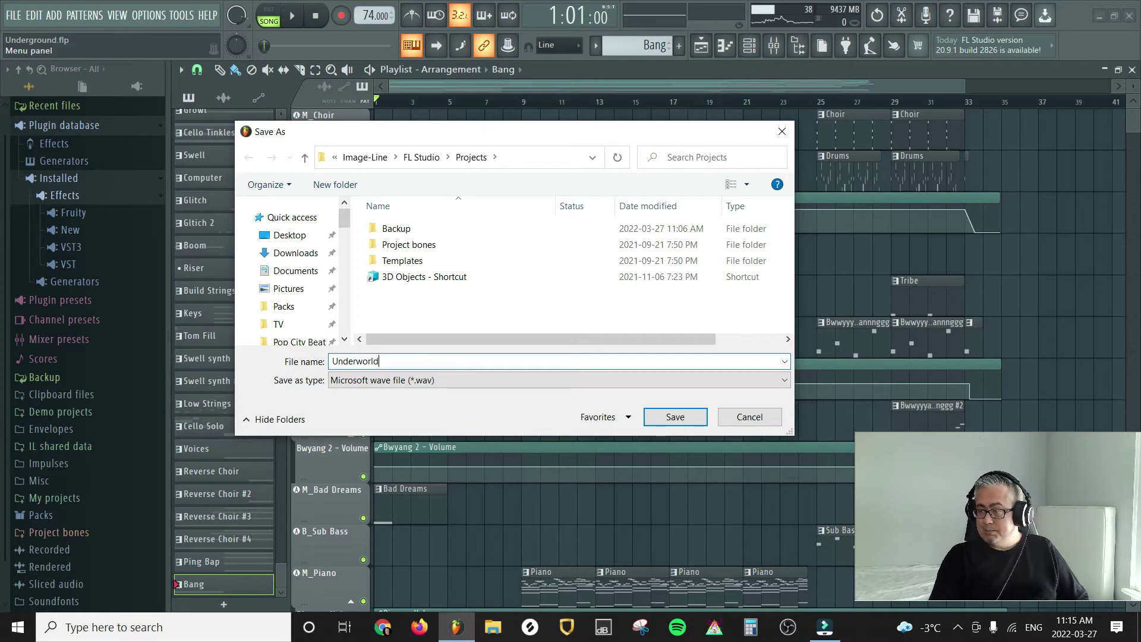
pyautogui.write('rld')
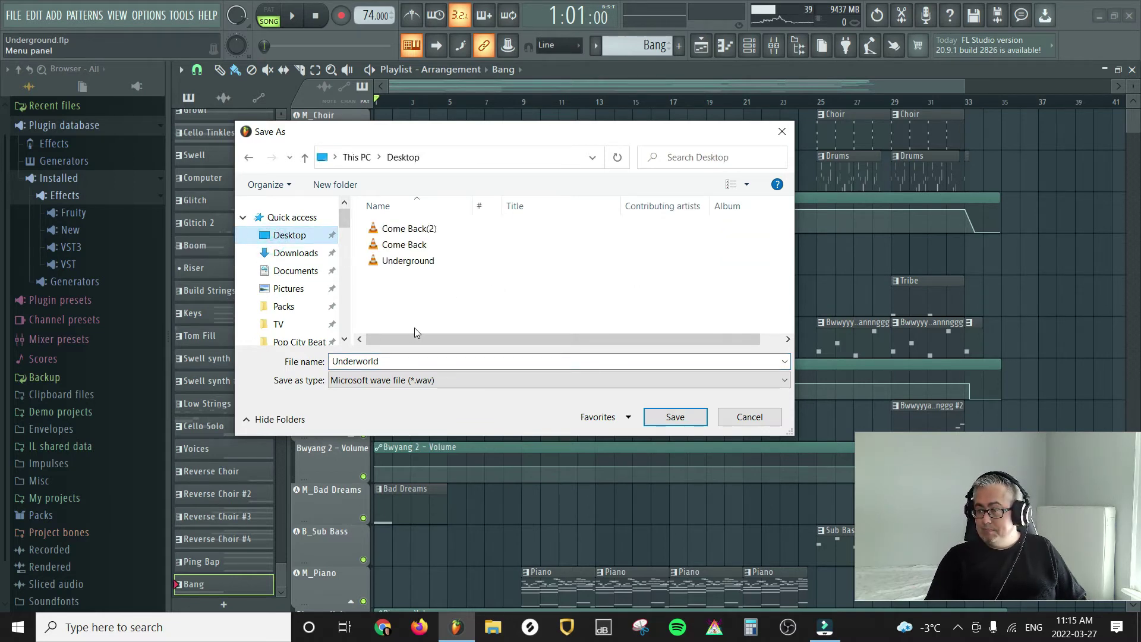
pyautogui.click(676, 417)
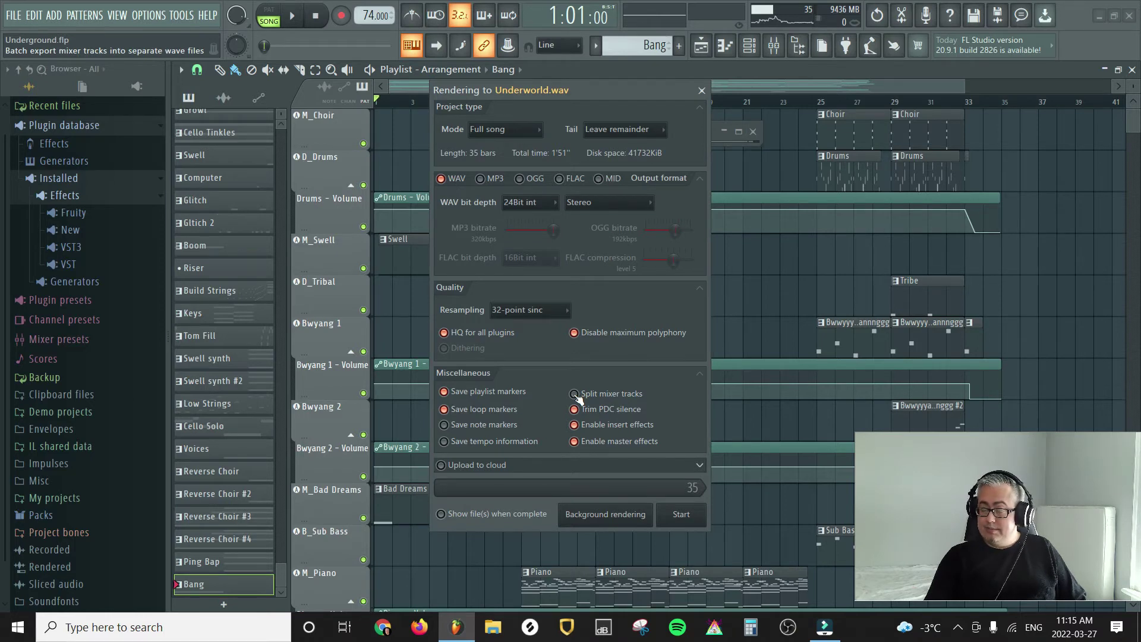
# - Turn on Split mixer tracks for the Underworld render, close the settings, and reopen the File menu
pyautogui.click(575, 394)
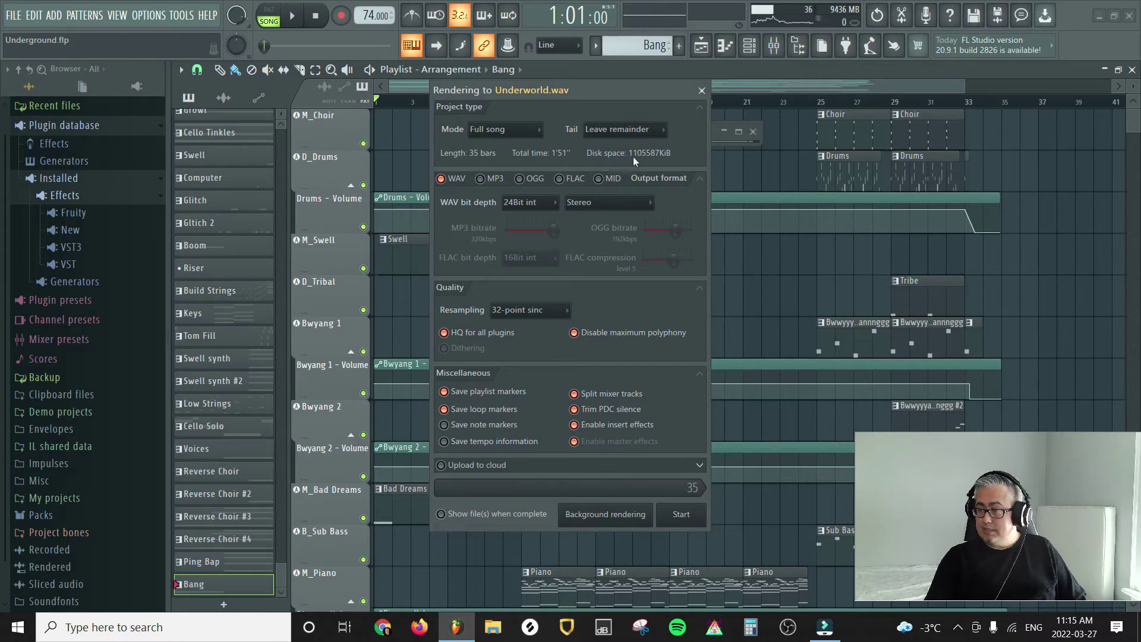
pyautogui.click(702, 90)
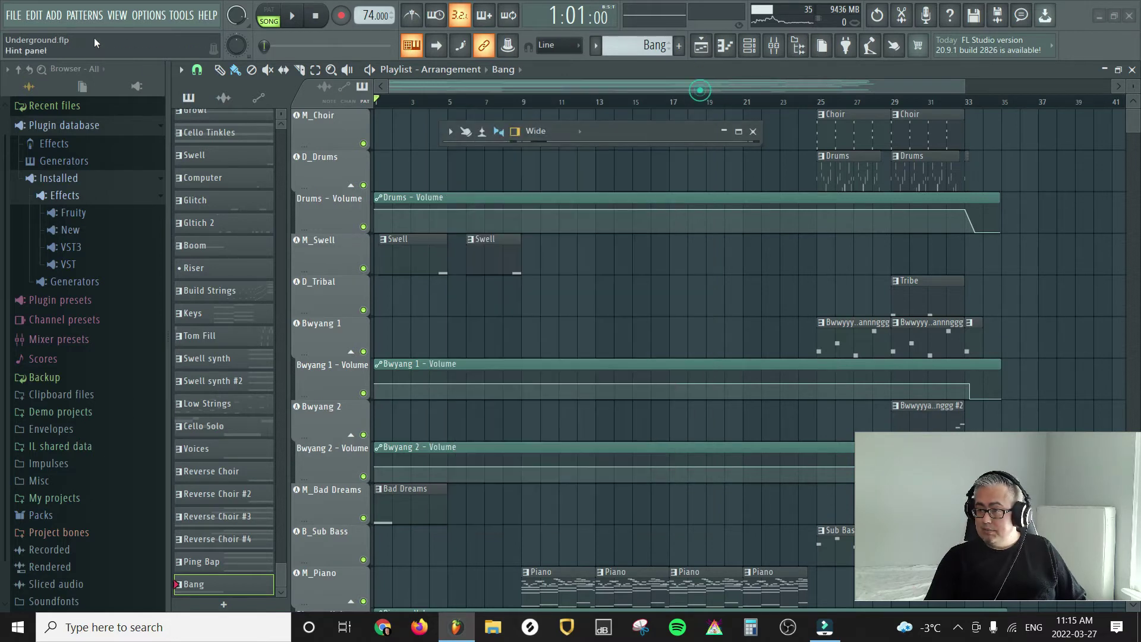
pyautogui.click(12, 16)
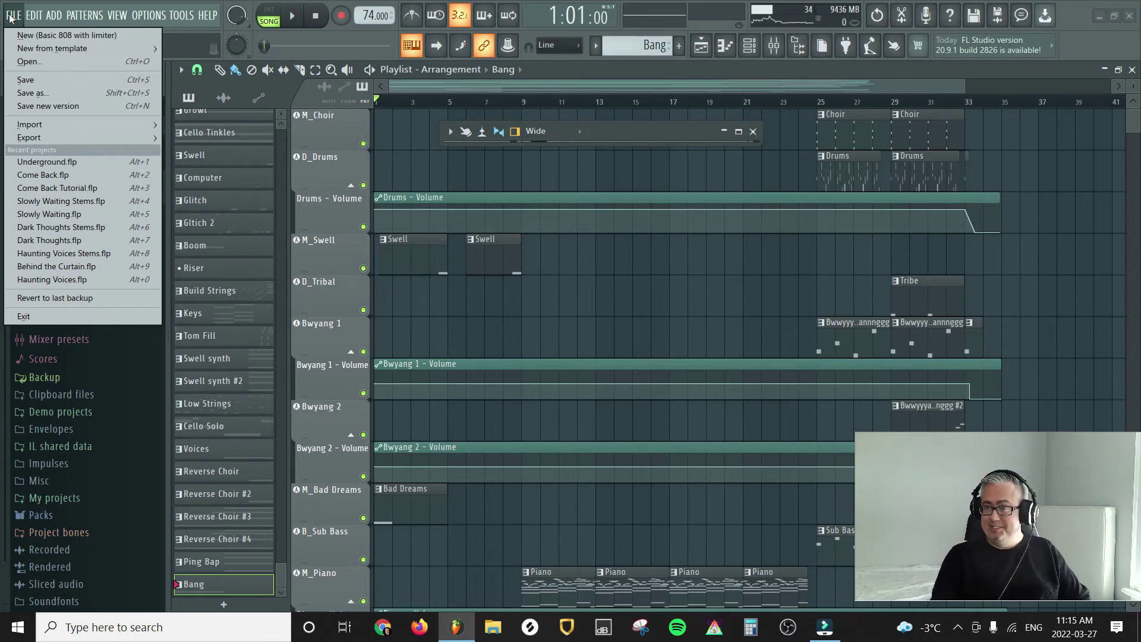
# - Start a Wave file export and create a new 'Underworld Stems' folder on the Desktop
pyautogui.moveTo(56, 137)
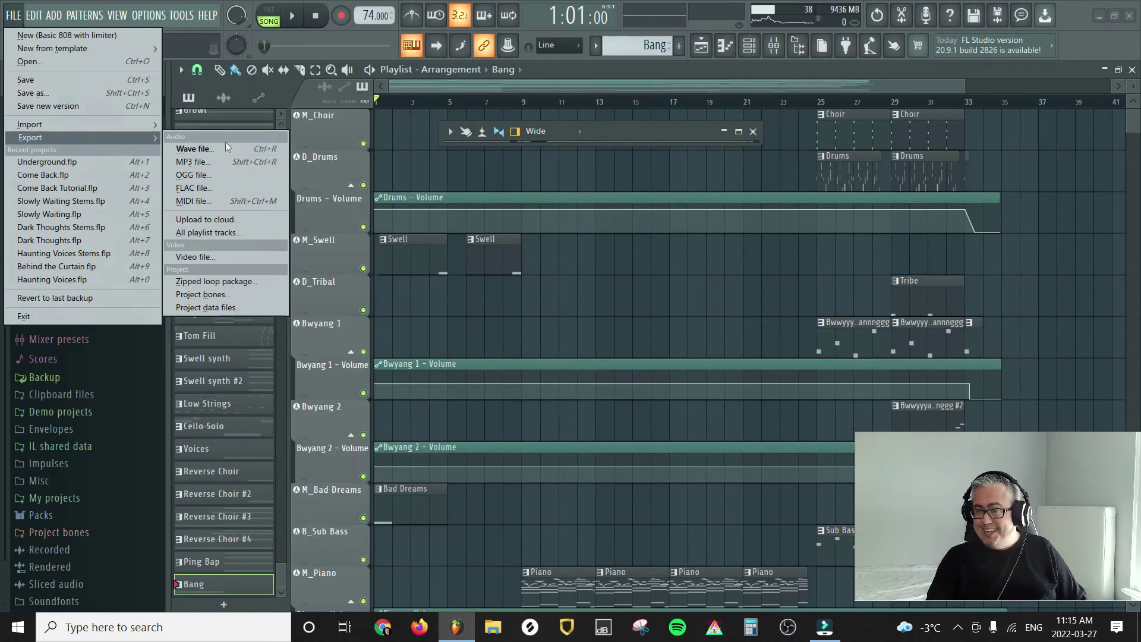
pyautogui.click(222, 153)
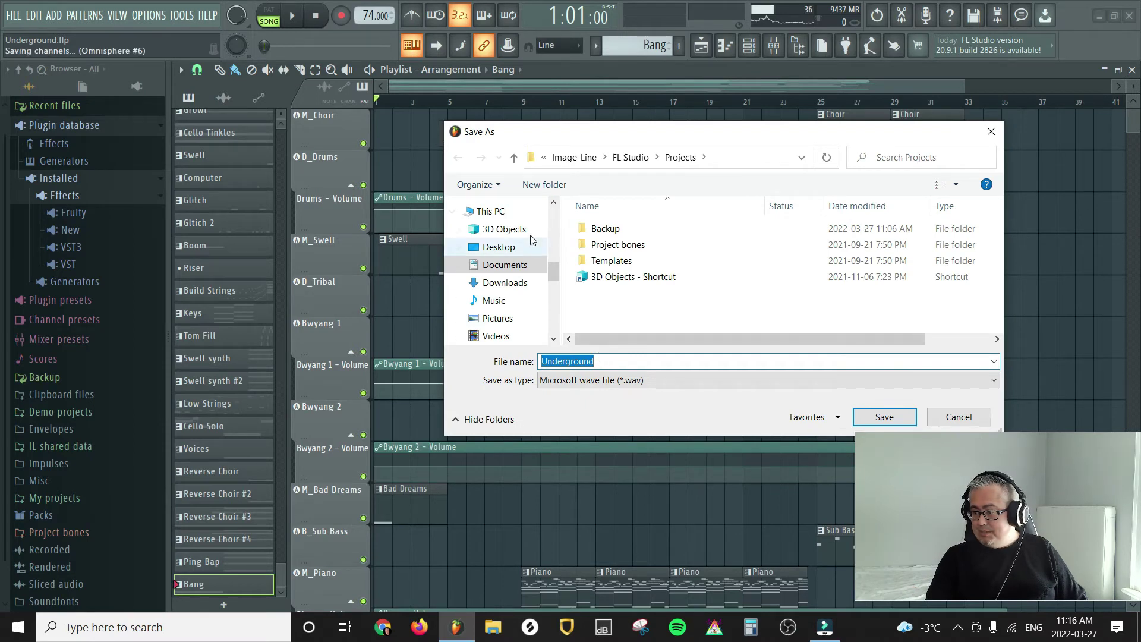
pyautogui.click(503, 247)
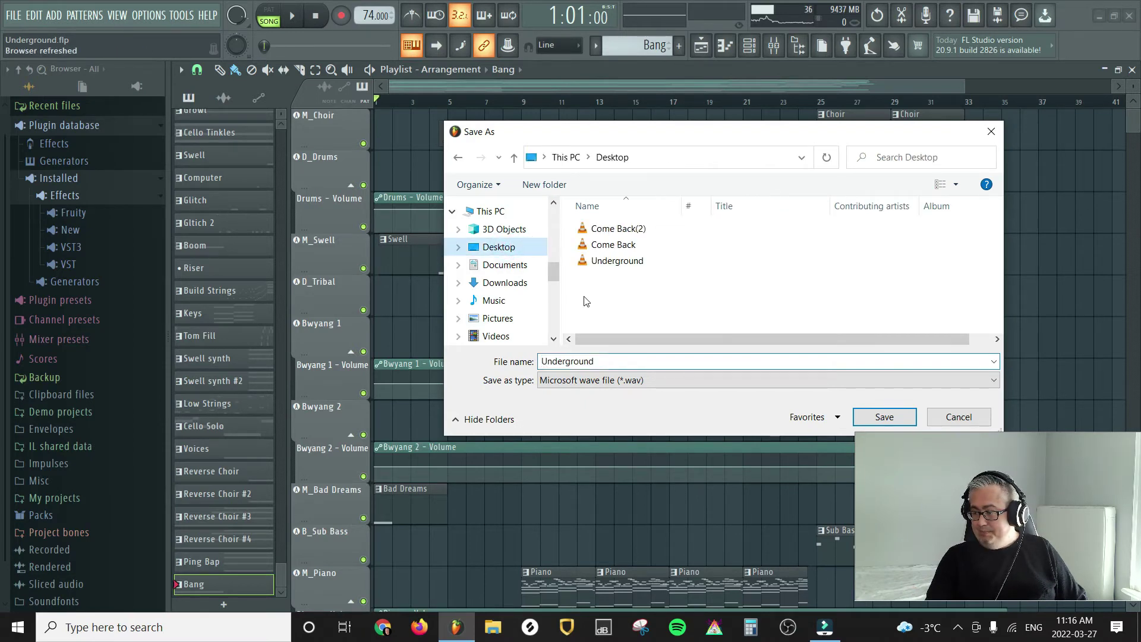
pyautogui.rightClick(617, 301)
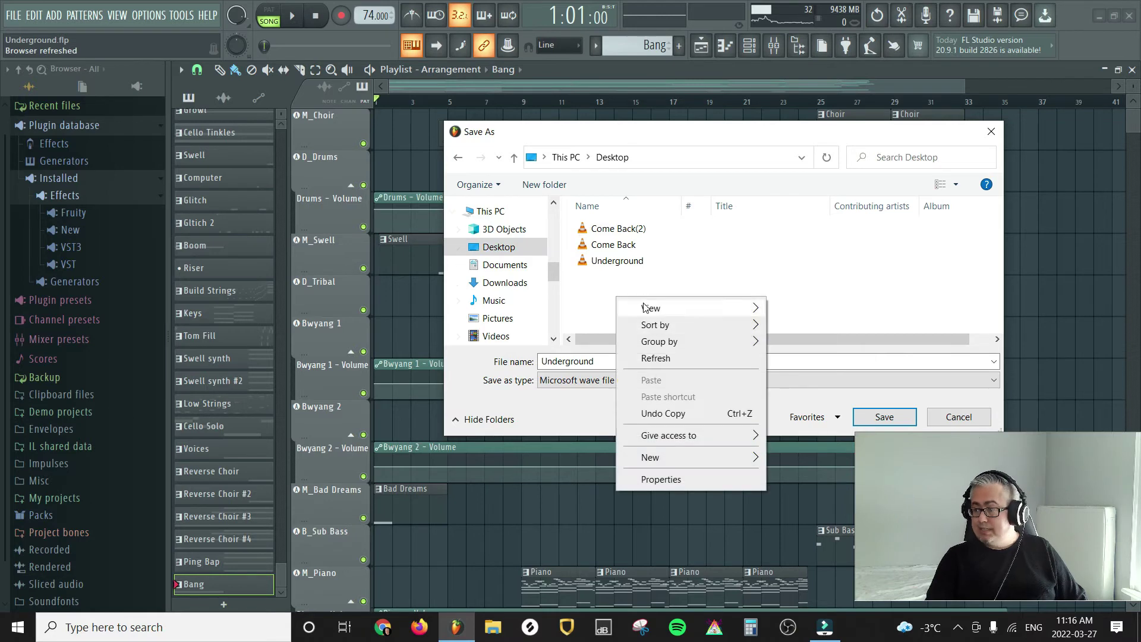
pyautogui.moveTo(703, 462)
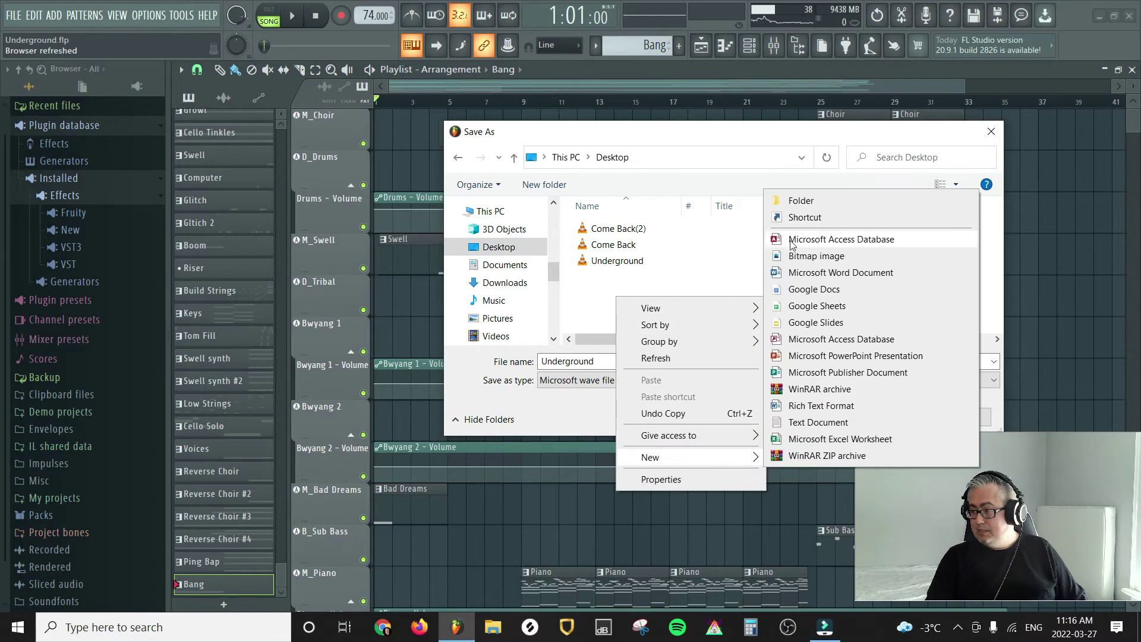
pyautogui.click(802, 198)
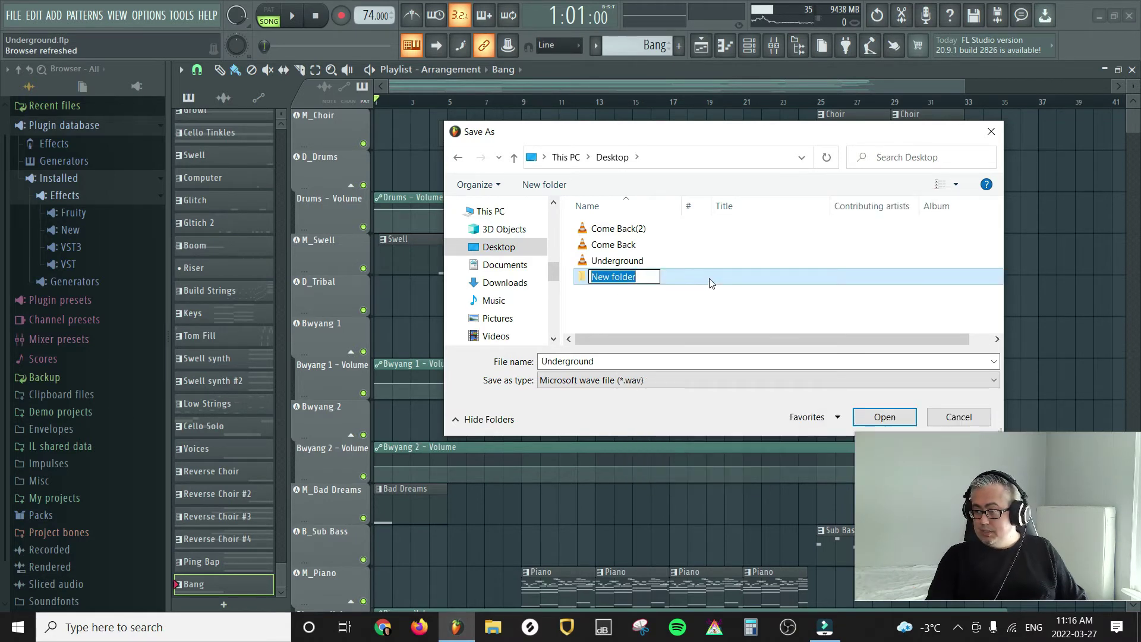
pyautogui.write('Un')
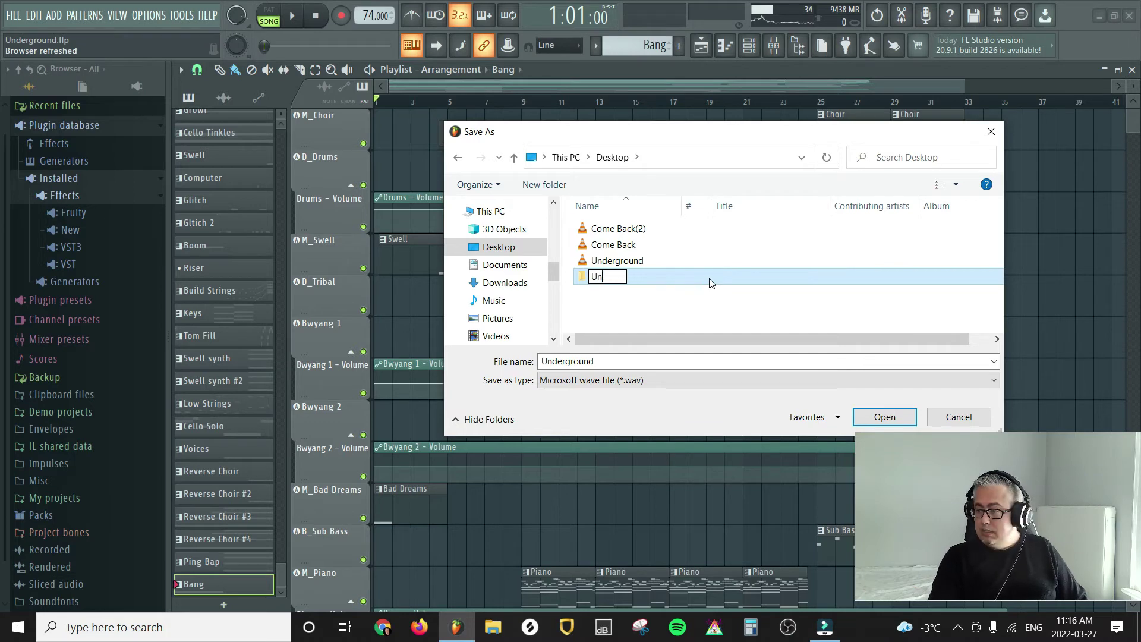
pyautogui.write('derworld Ste')
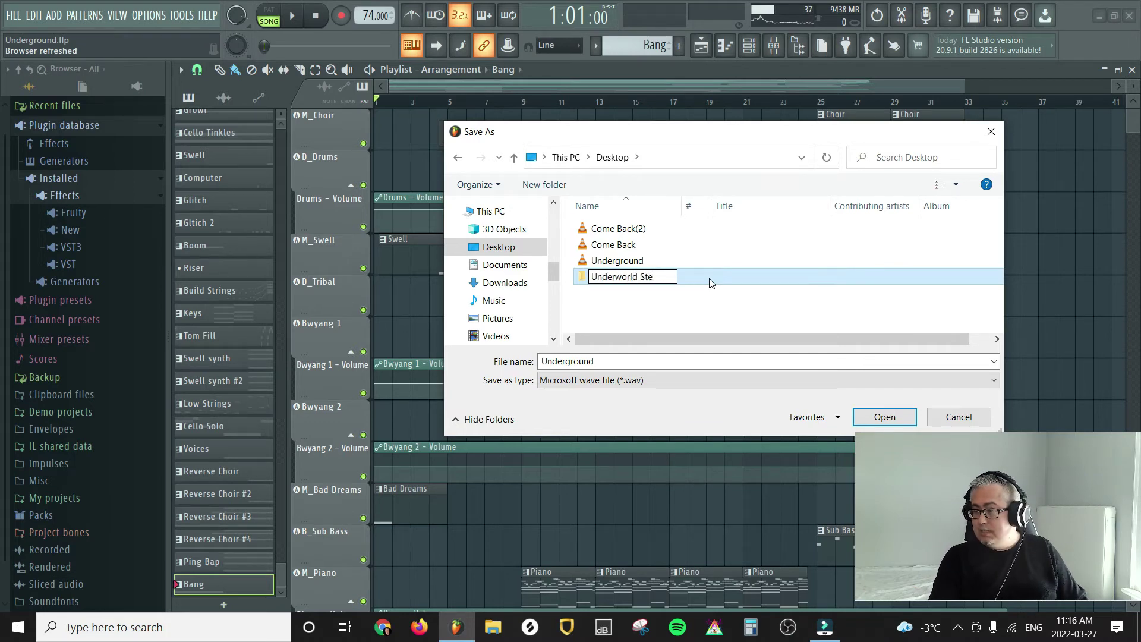
pyautogui.write('ms')
pyautogui.click(665, 313)
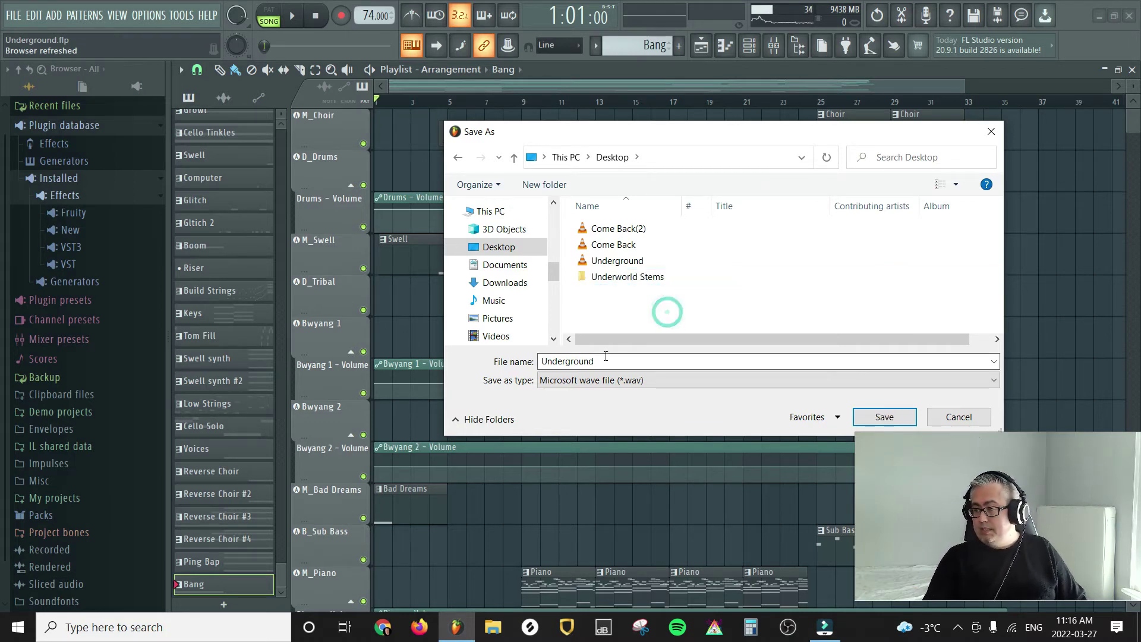
# - Name the export Underworld and set the Underworld Stems folder as the save location
pyautogui.doubleClick(608, 356)
pyautogui.click(607, 357)
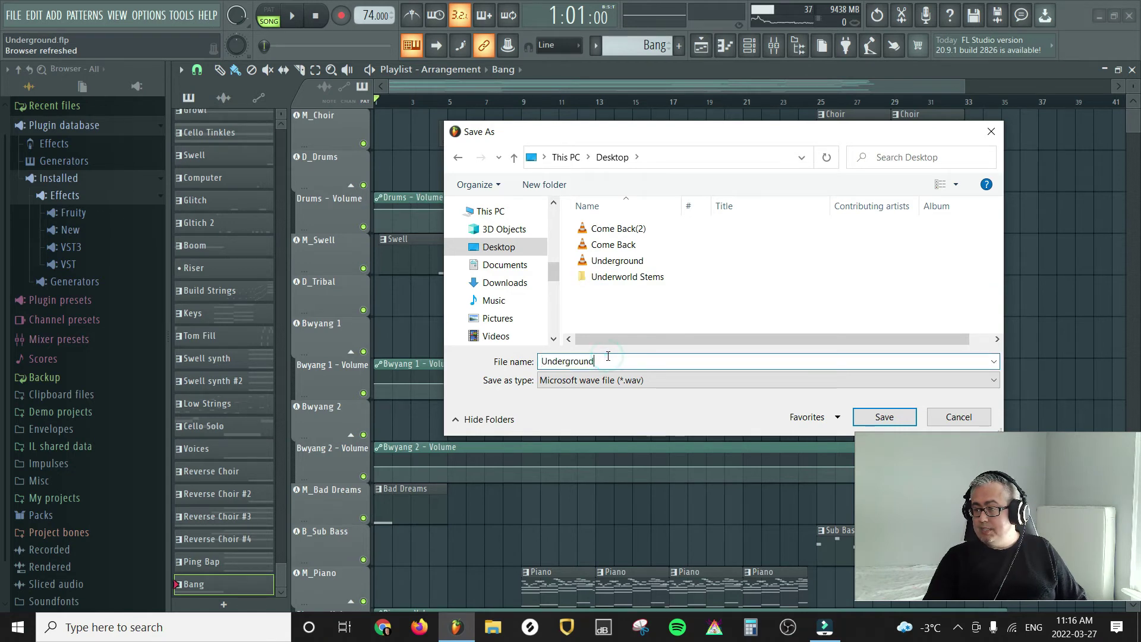
pyautogui.press('BackSpace')
pyautogui.press('BackSpace')
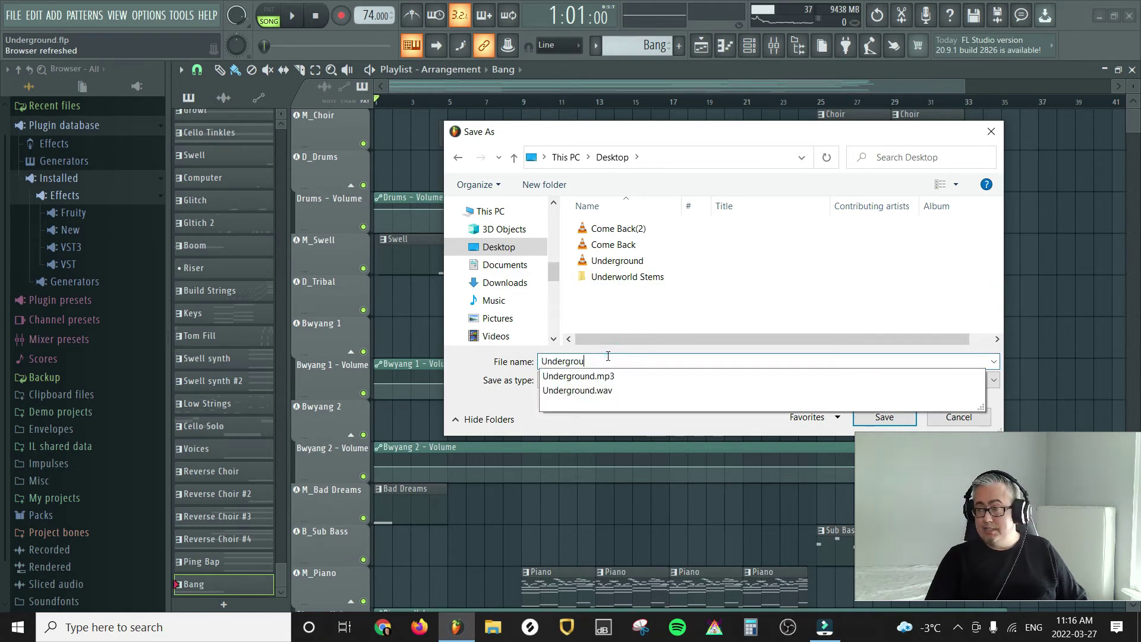
pyautogui.press('BackSpace')
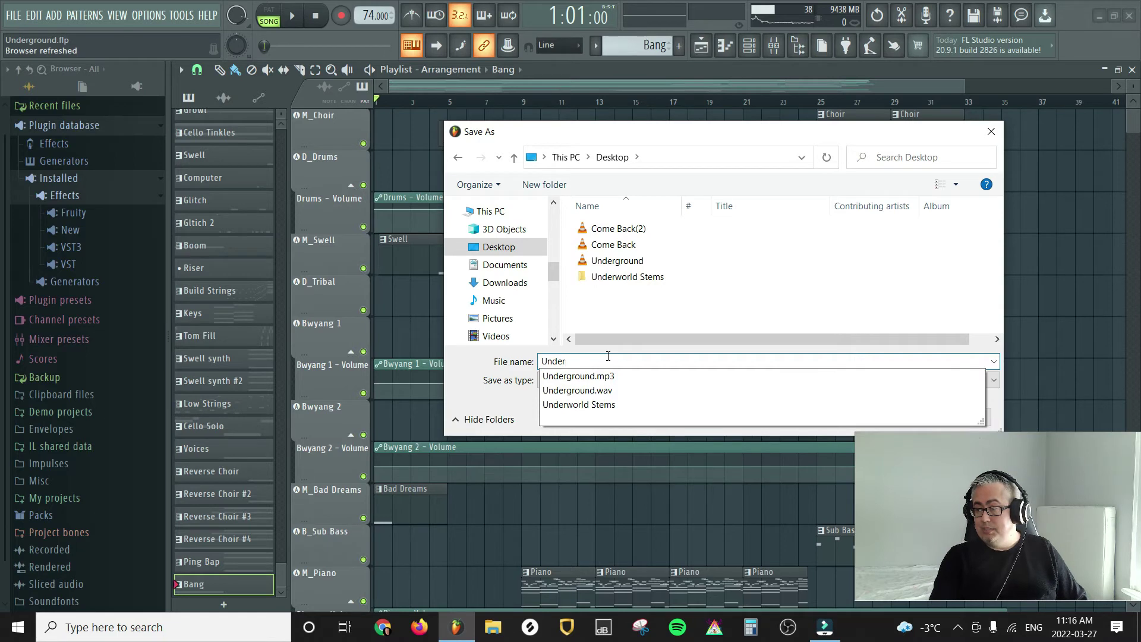
pyautogui.write('world')
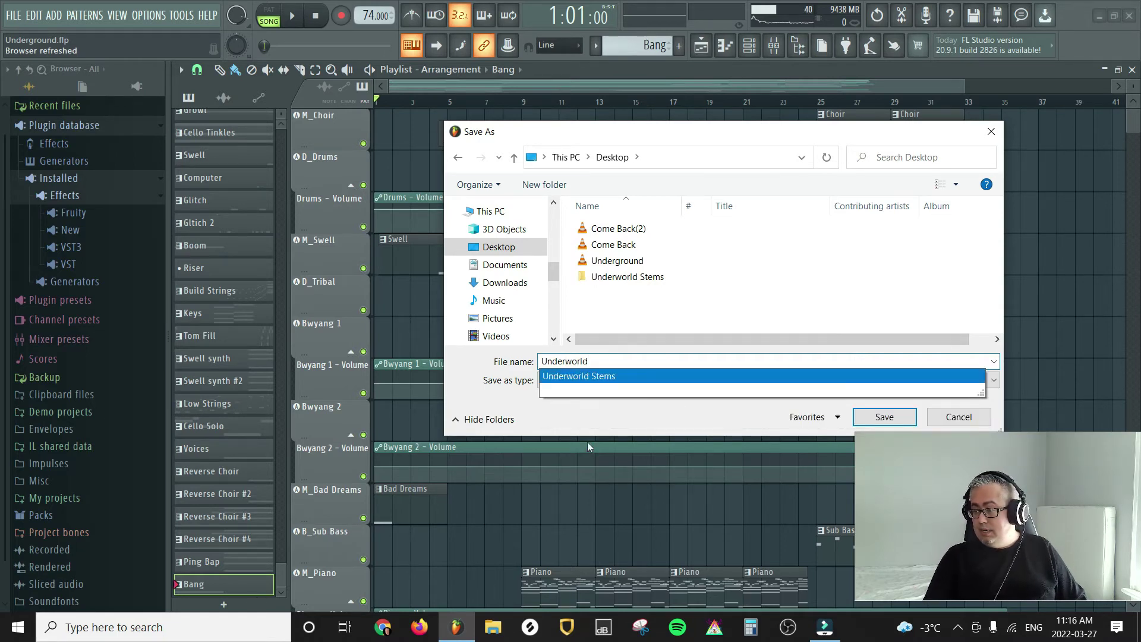
pyautogui.click(617, 420)
pyautogui.doubleClick(639, 277)
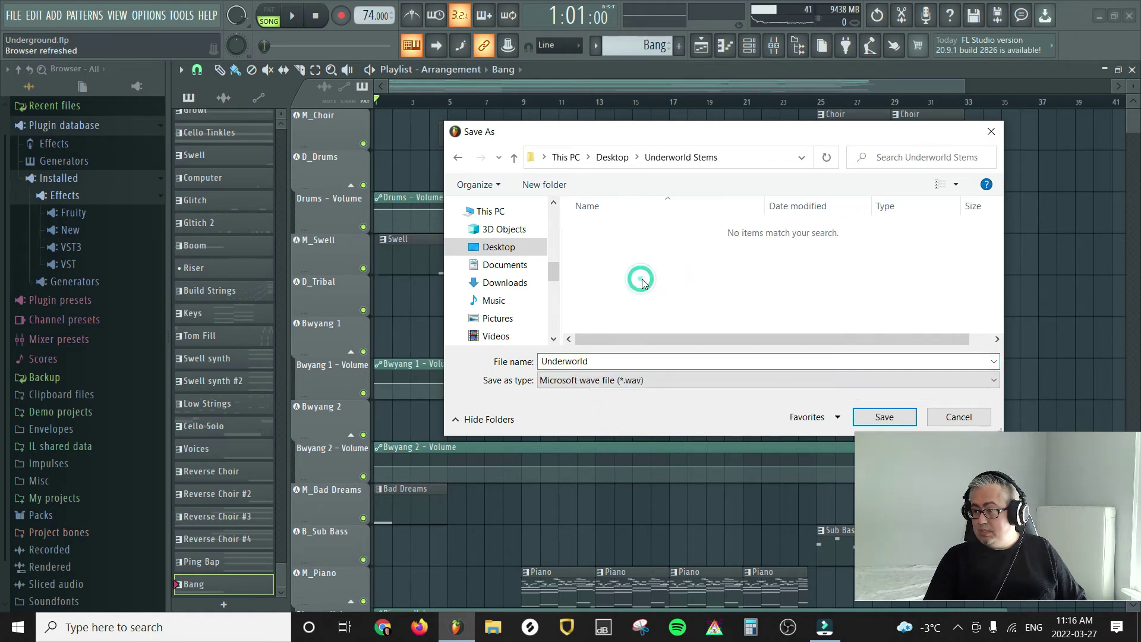
# - Save the export, render the split mixer-track stems, then minimize FL Studio
pyautogui.click(880, 419)
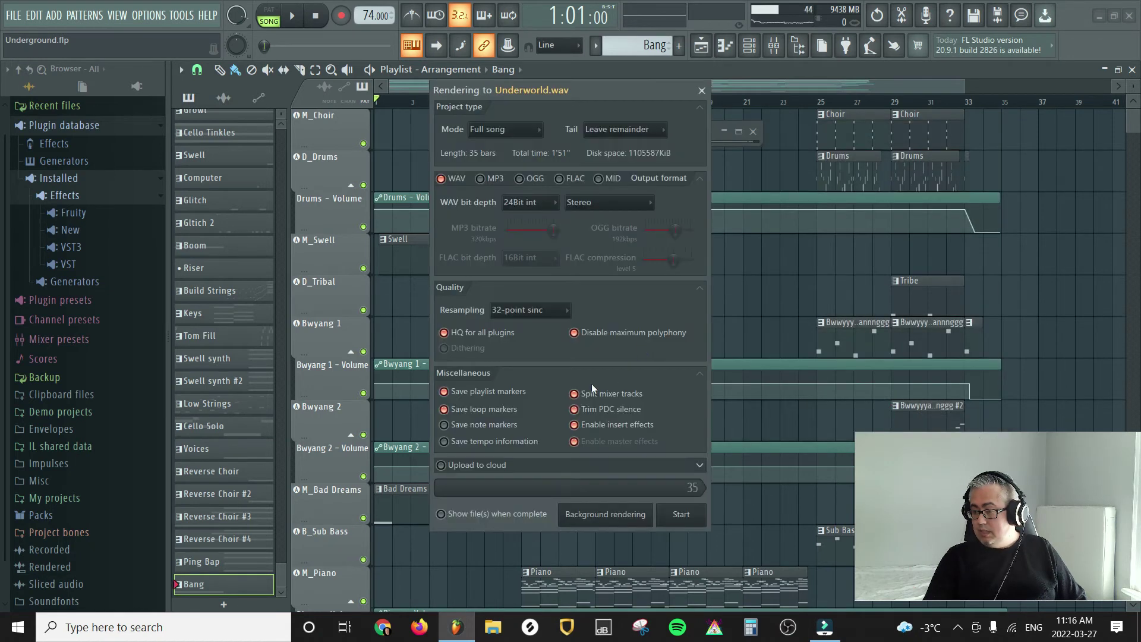
pyautogui.click(682, 515)
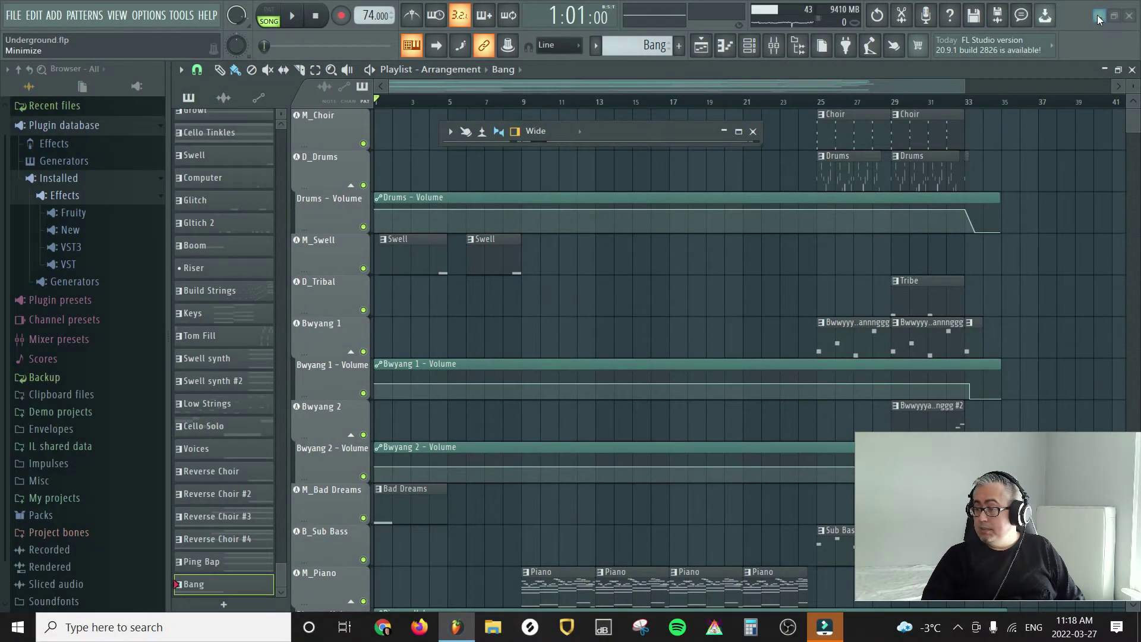
pyautogui.click(1099, 18)
# - Launch Google Drive and browse to the #TV Film Music folder on TOSHIBA EXT (E:)
pyautogui.moveTo(141, 33); pyautogui.dragTo(426, 229)
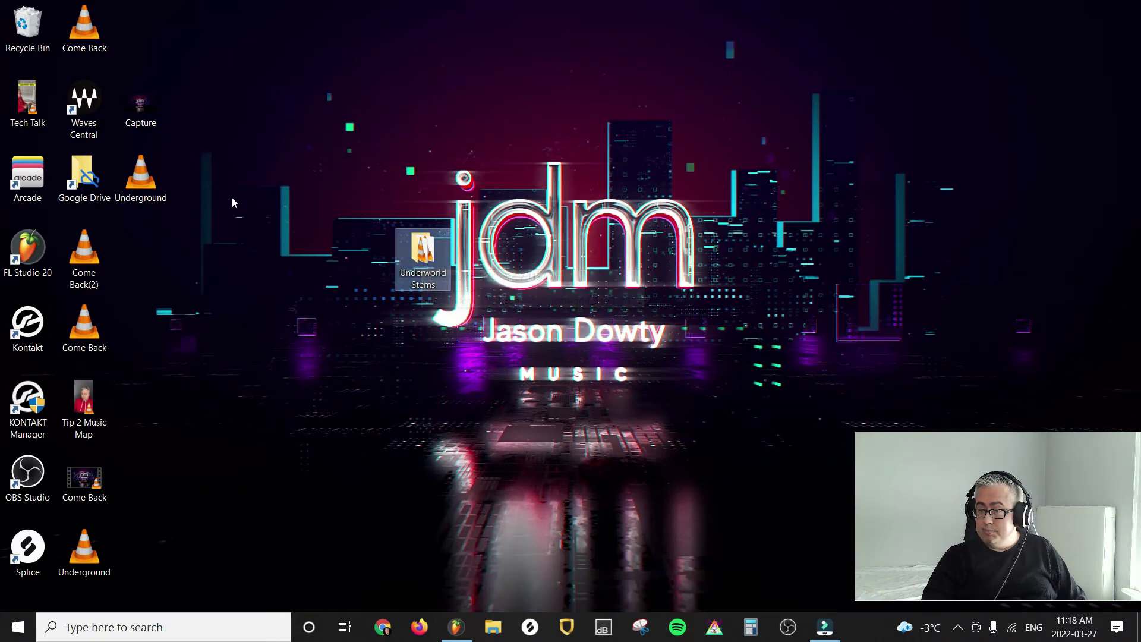
pyautogui.click(83, 177)
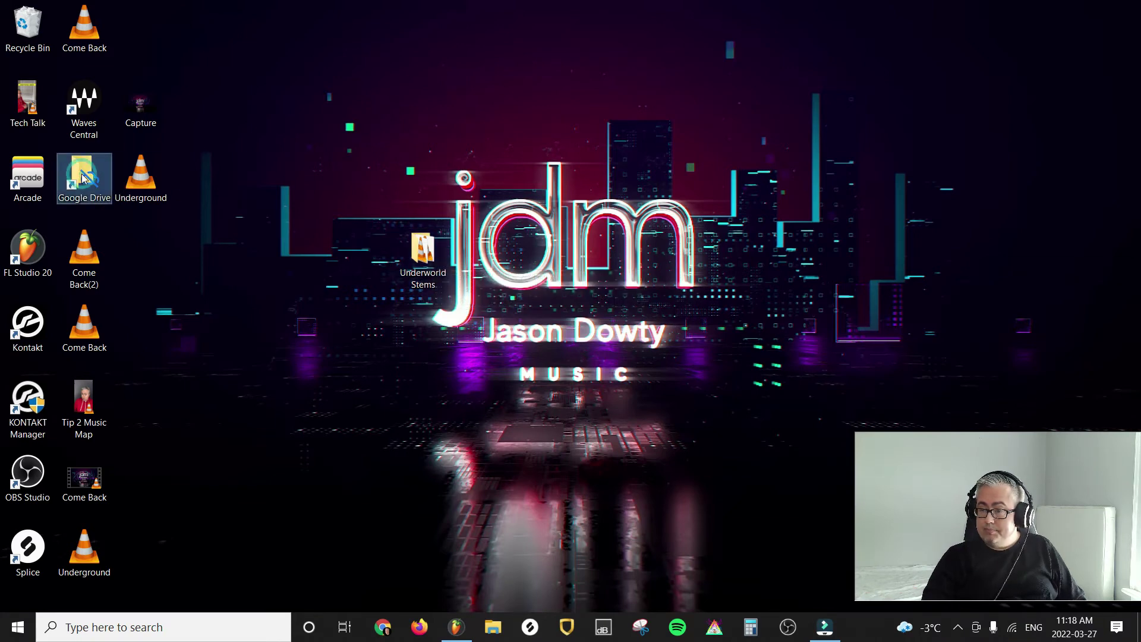
pyautogui.doubleClick(83, 177)
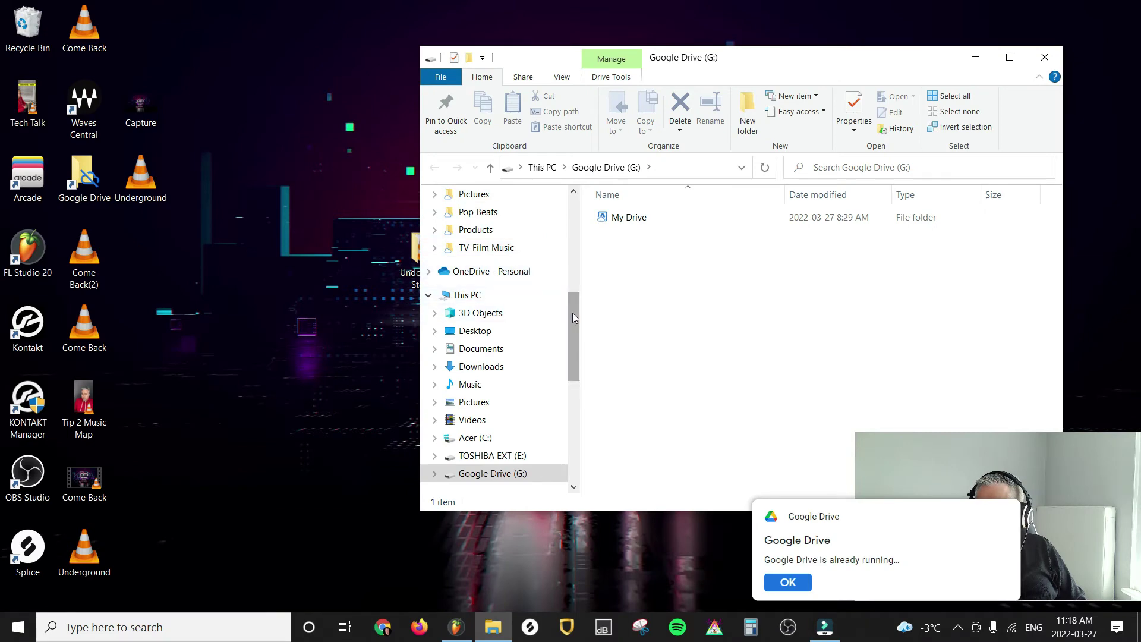
pyautogui.moveTo(572, 312); pyautogui.dragTo(570, 370)
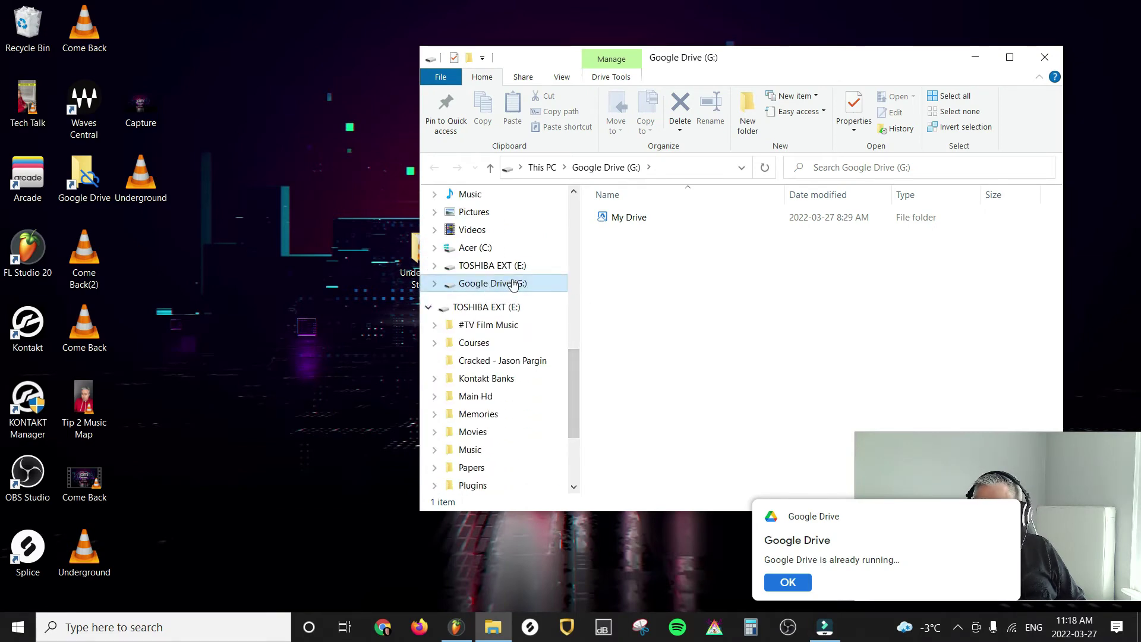
pyautogui.scroll(-2, 517, 286)
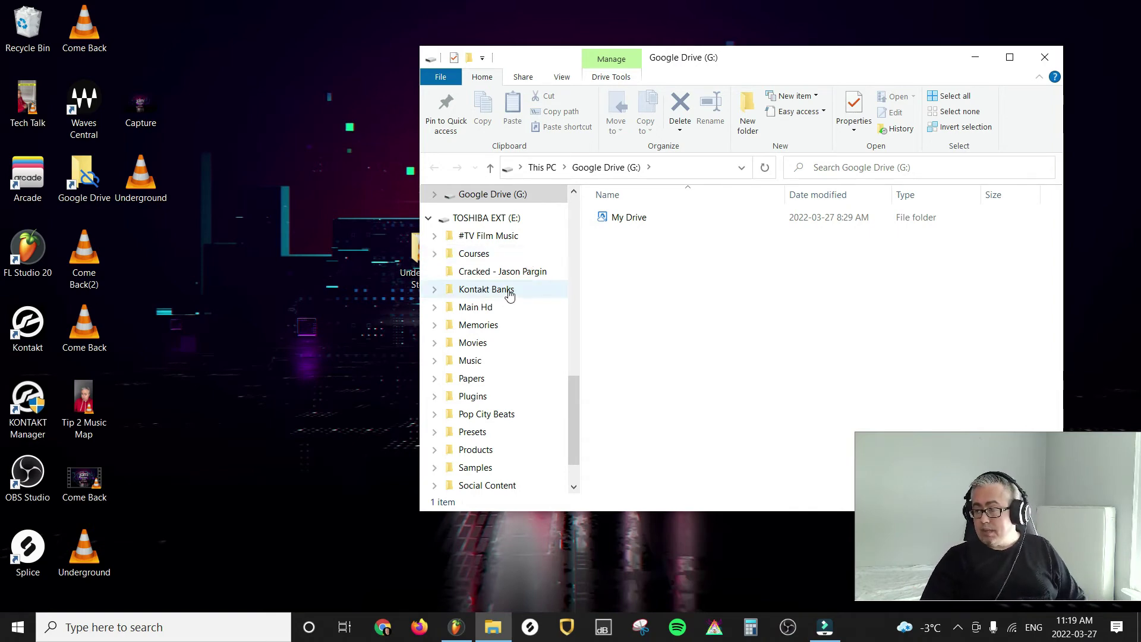
pyautogui.scroll(-2, 508, 294)
pyautogui.scroll(3, 508, 295)
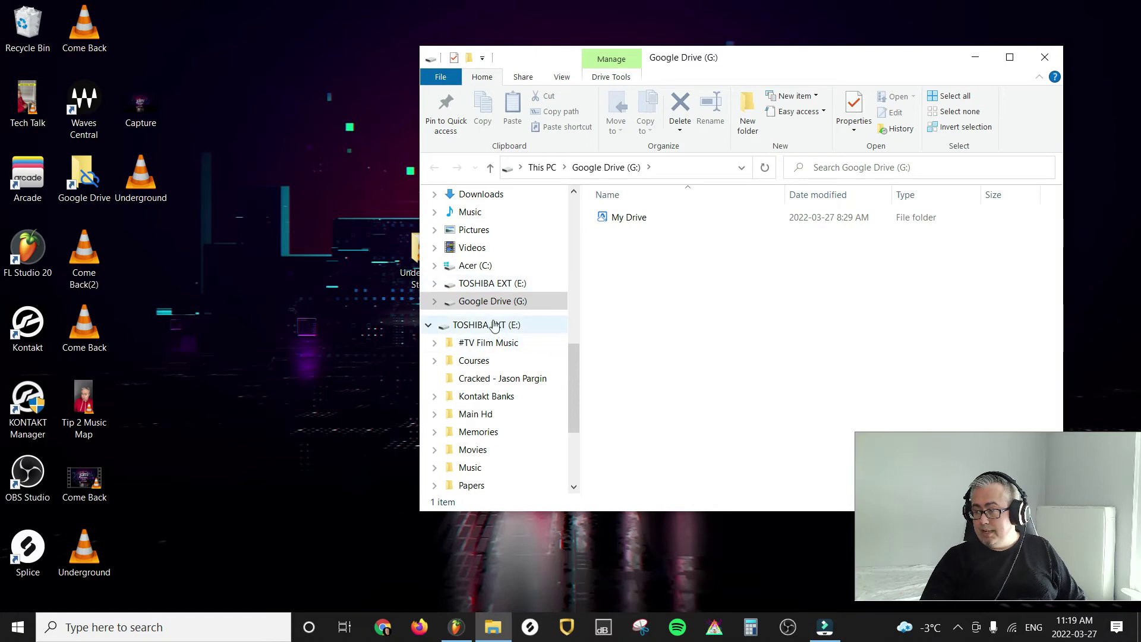
pyautogui.click(506, 324)
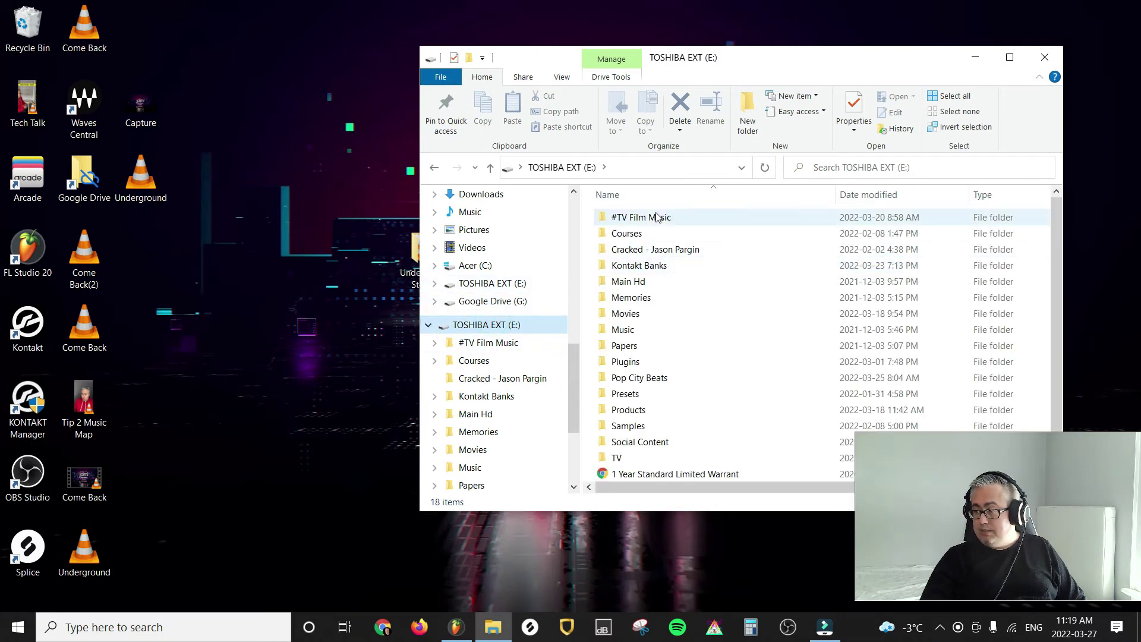
pyautogui.doubleClick(657, 217)
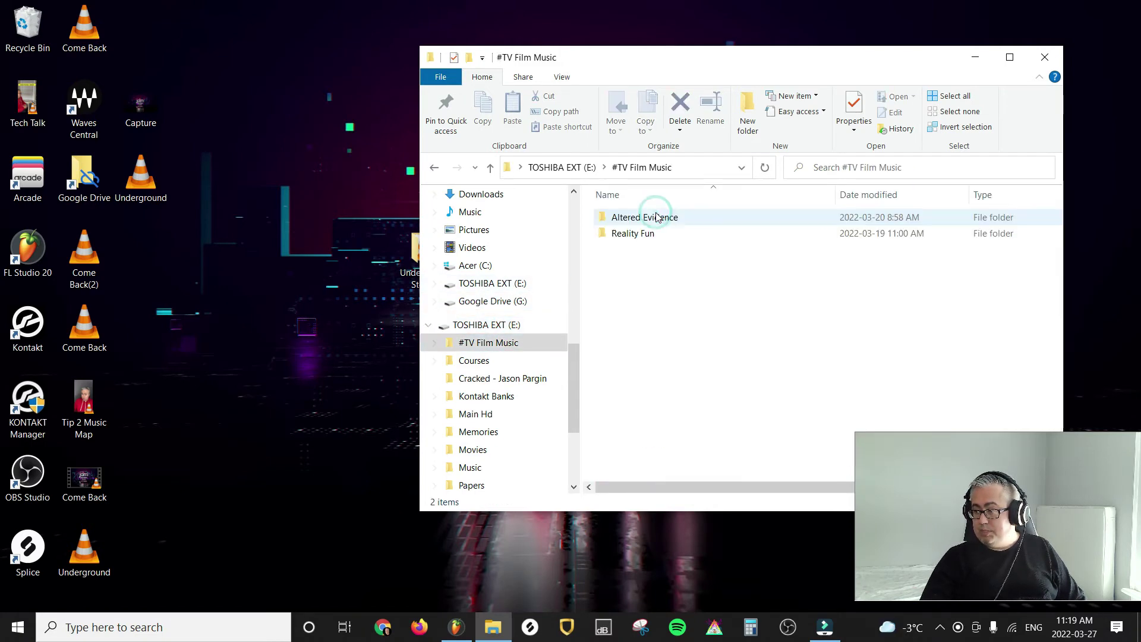
# - Create a new folder named Abyss in #TV Film Music and open it
pyautogui.rightClick(630, 259)
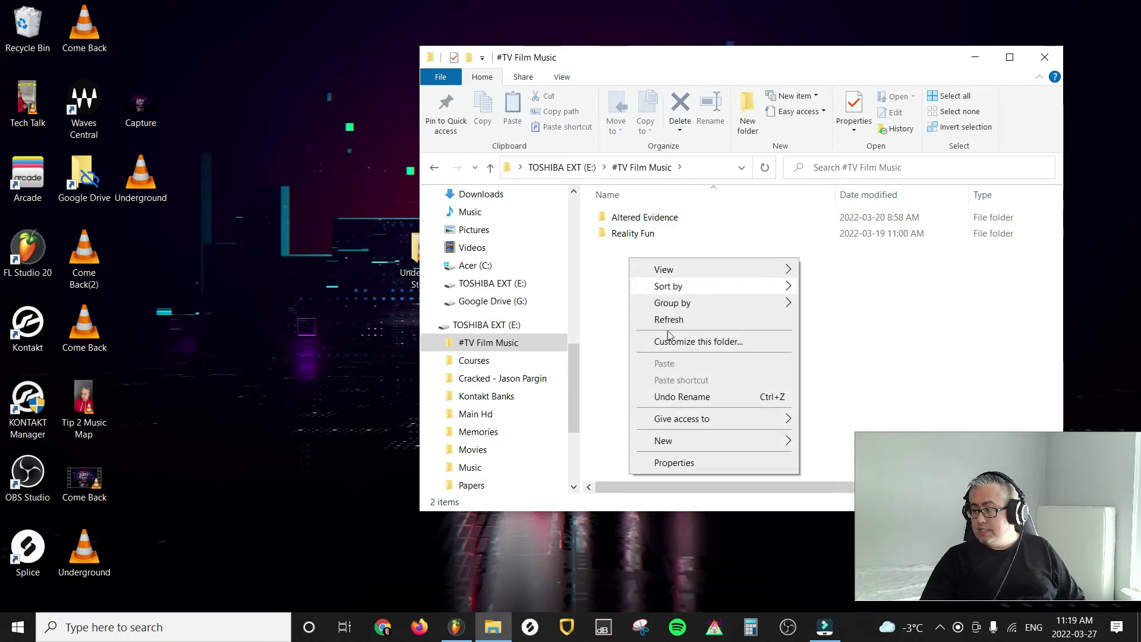
pyautogui.moveTo(691, 443)
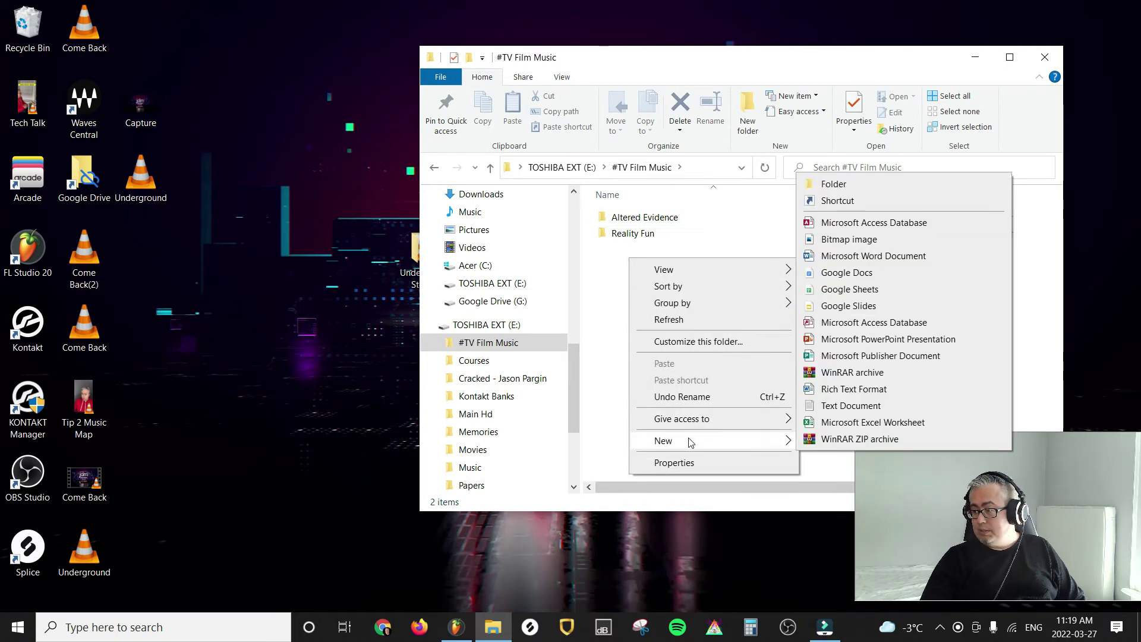
pyautogui.click(856, 186)
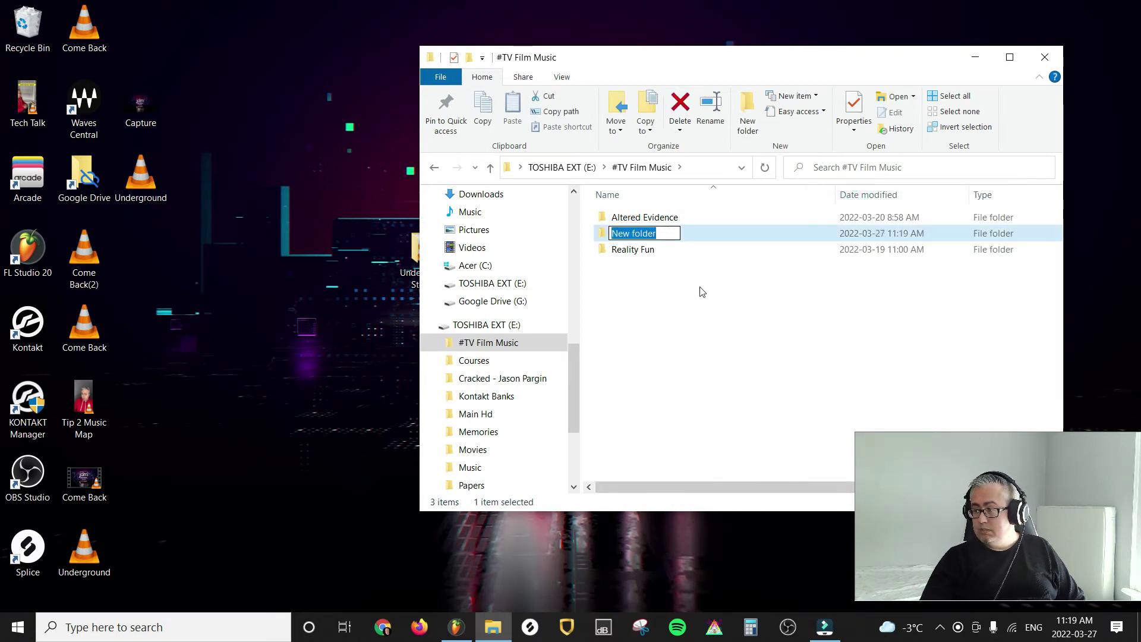
pyautogui.write('Abysws')
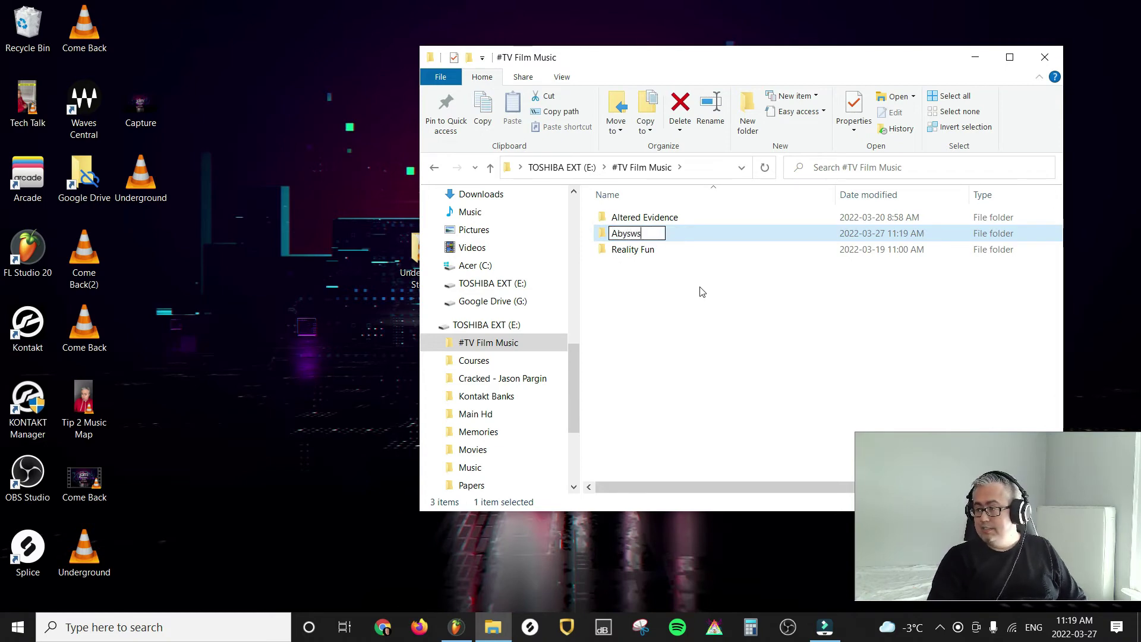
pyautogui.press('BackSpace')
pyautogui.press('BackSpace')
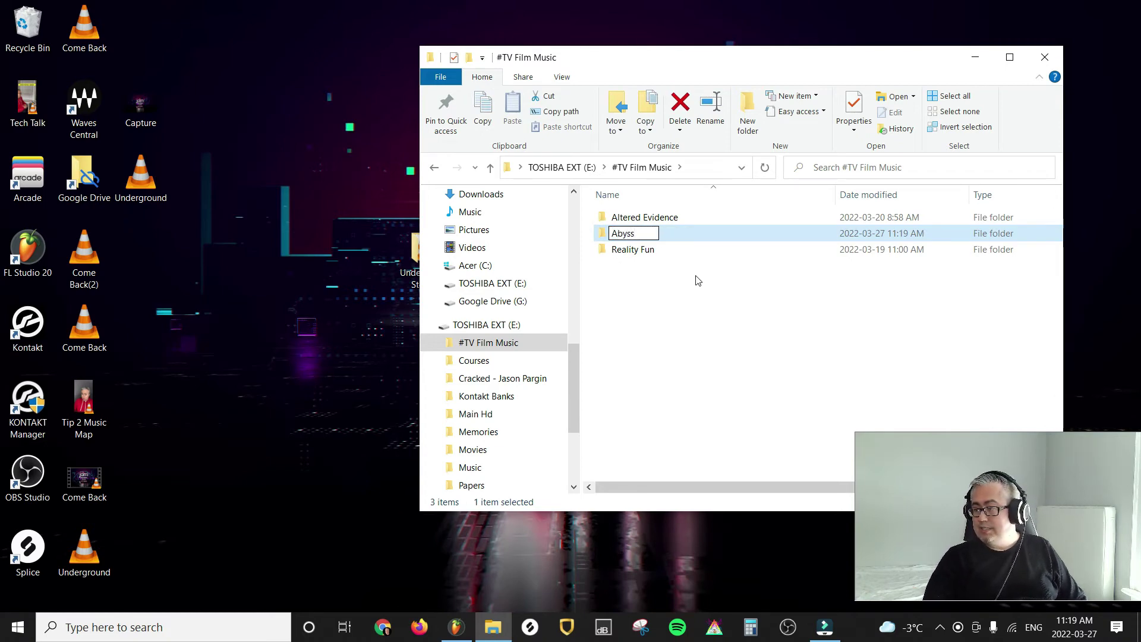
pyautogui.press('Return')
pyautogui.doubleClick(621, 217)
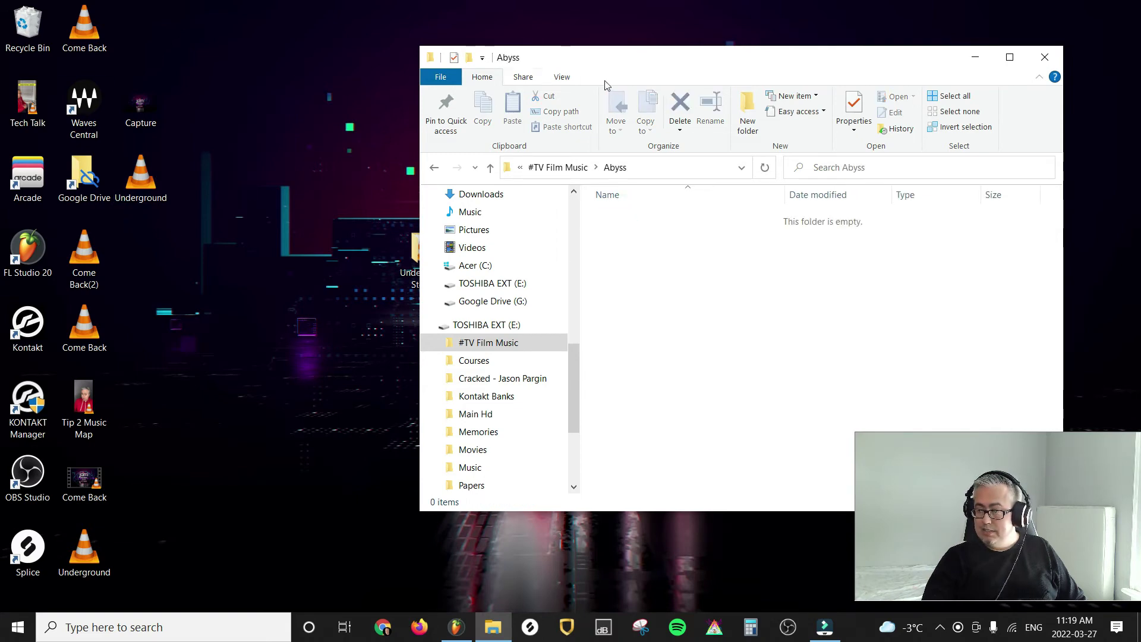
# - Drag the desktop Underworld Stems folder into Abyss, then create a folder named Underworld there
pyautogui.moveTo(663, 66); pyautogui.dragTo(723, 76)
pyautogui.moveTo(422, 250); pyautogui.dragTo(713, 274)
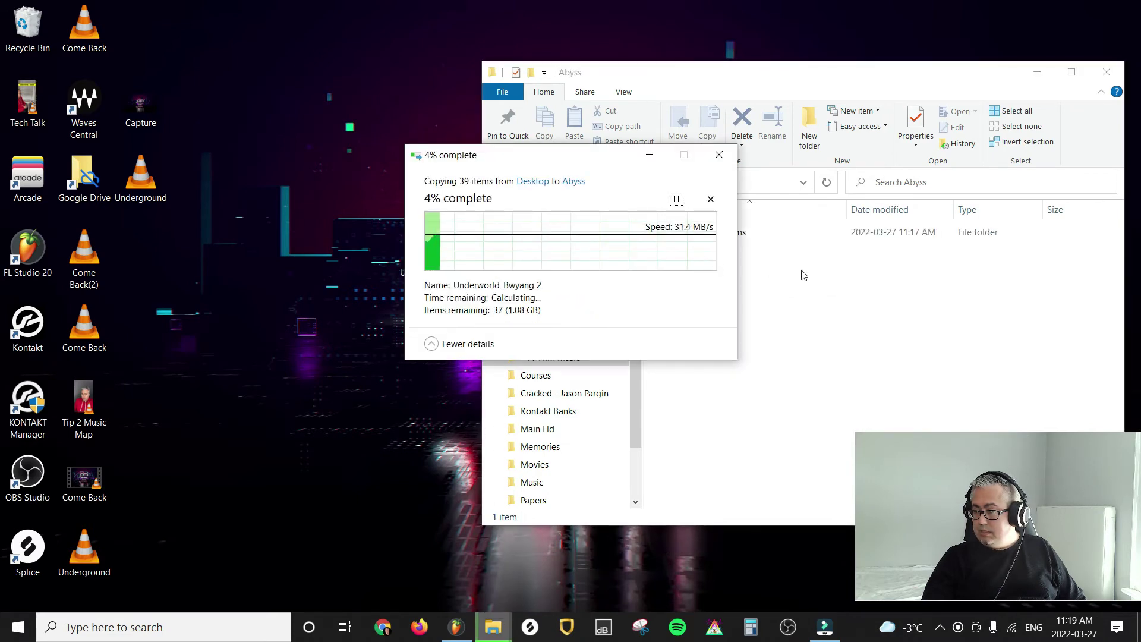
pyautogui.click(773, 323)
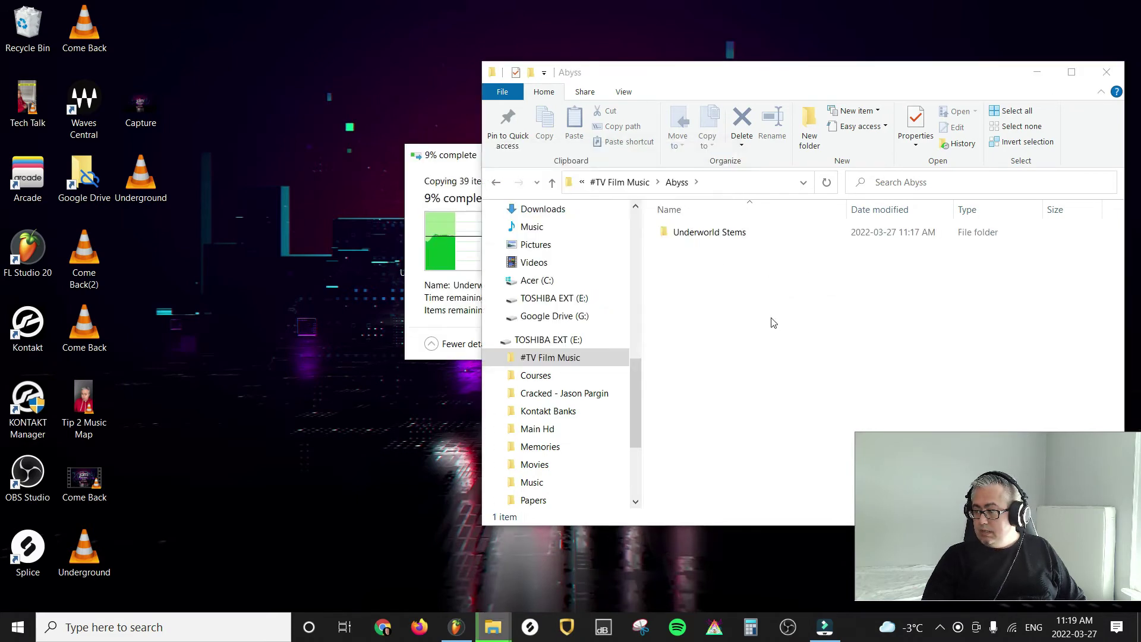
pyautogui.rightClick(774, 323)
pyautogui.moveTo(874, 500)
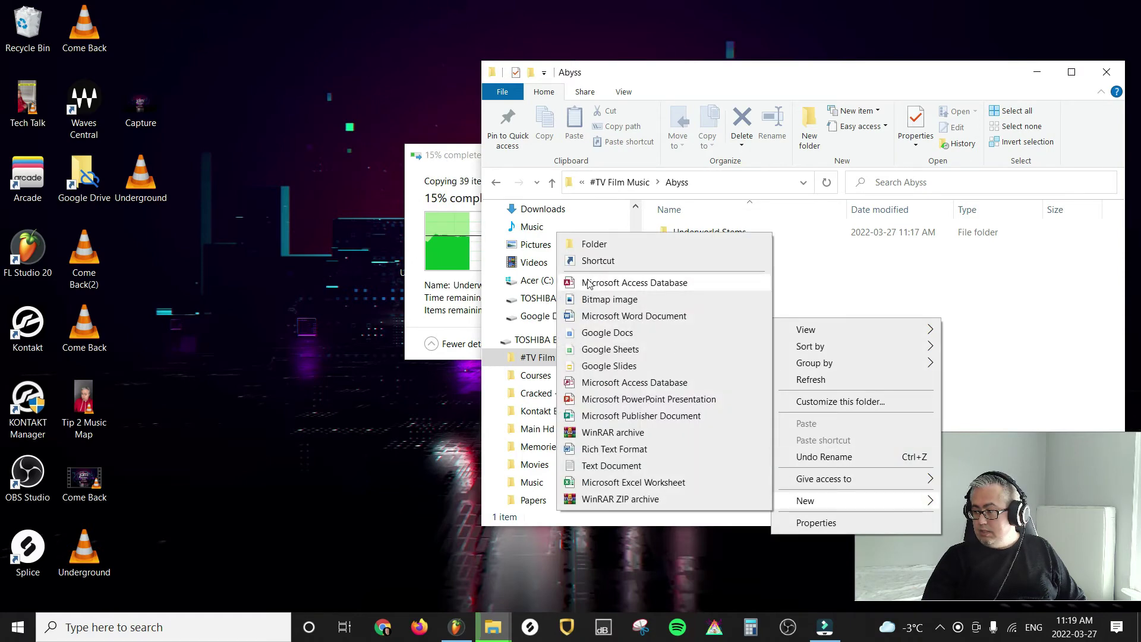
pyautogui.click(588, 248)
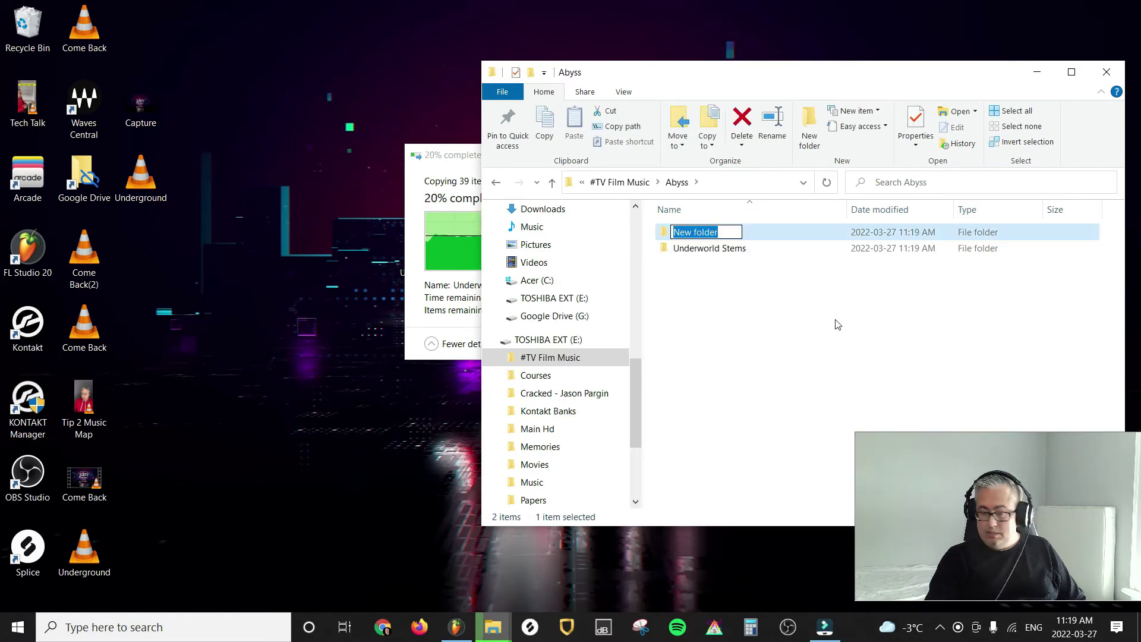
pyautogui.write('U')
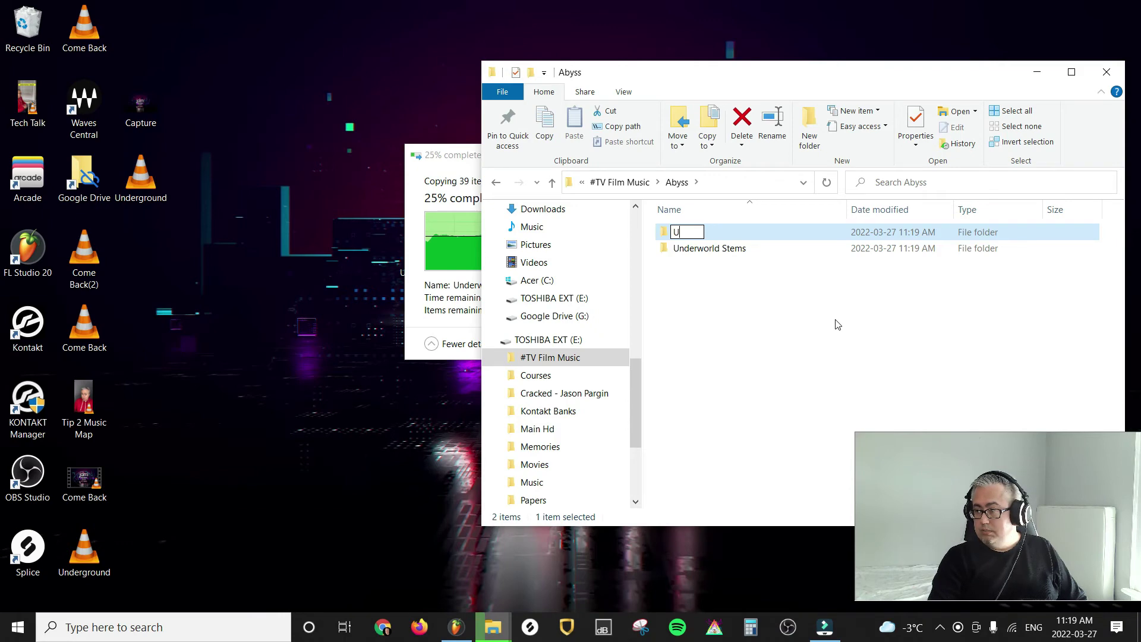
pyautogui.write('dnderworld')
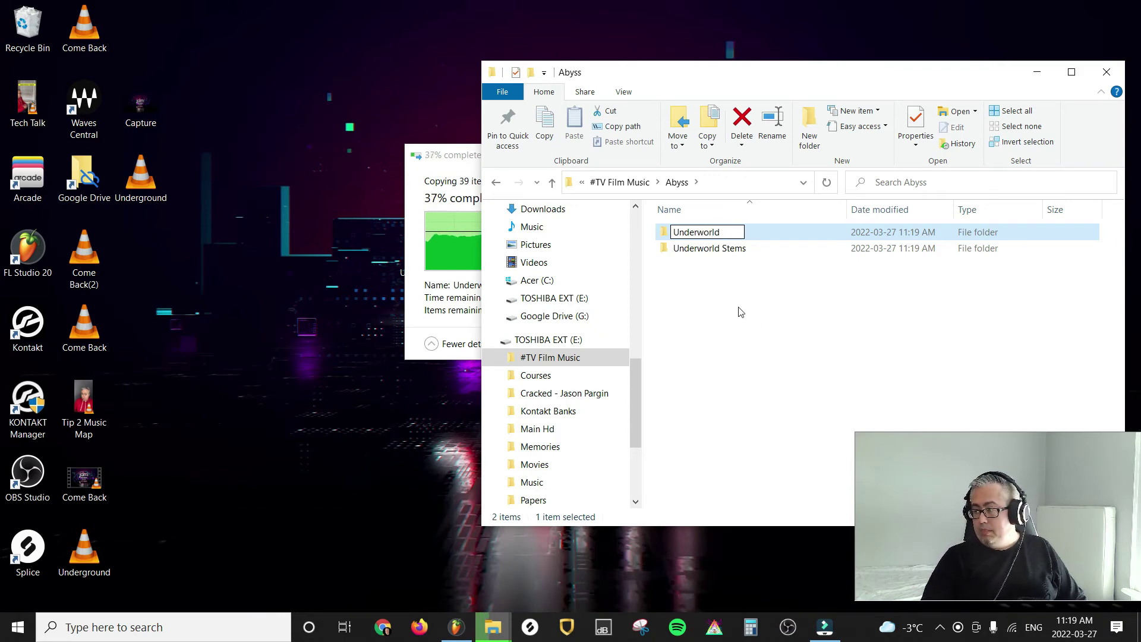
pyautogui.press('Return')
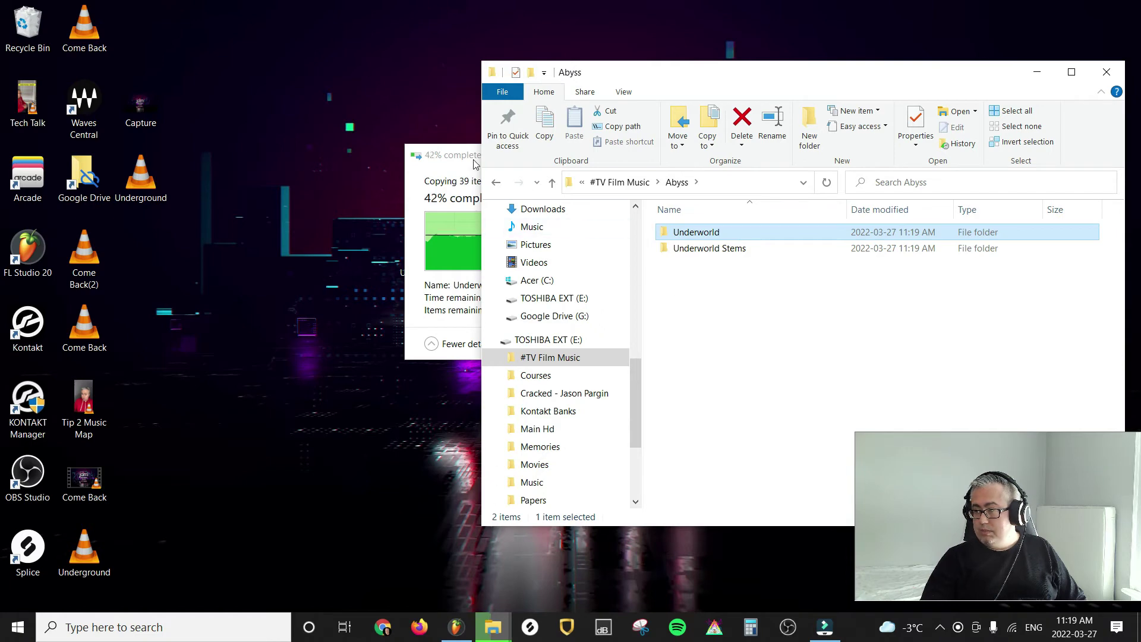
pyautogui.click(473, 160)
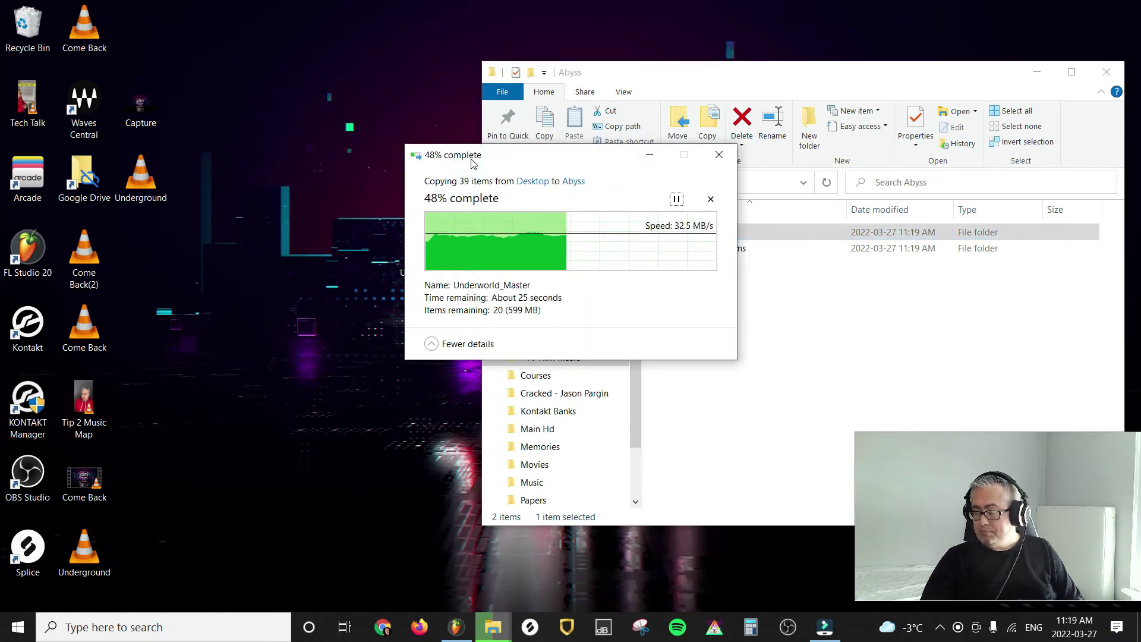
# - Open the copied Underworld Stems folder and delete the Underworld_Master stem, leaving 37 items
pyautogui.click(711, 266)
pyautogui.doubleClick(683, 249)
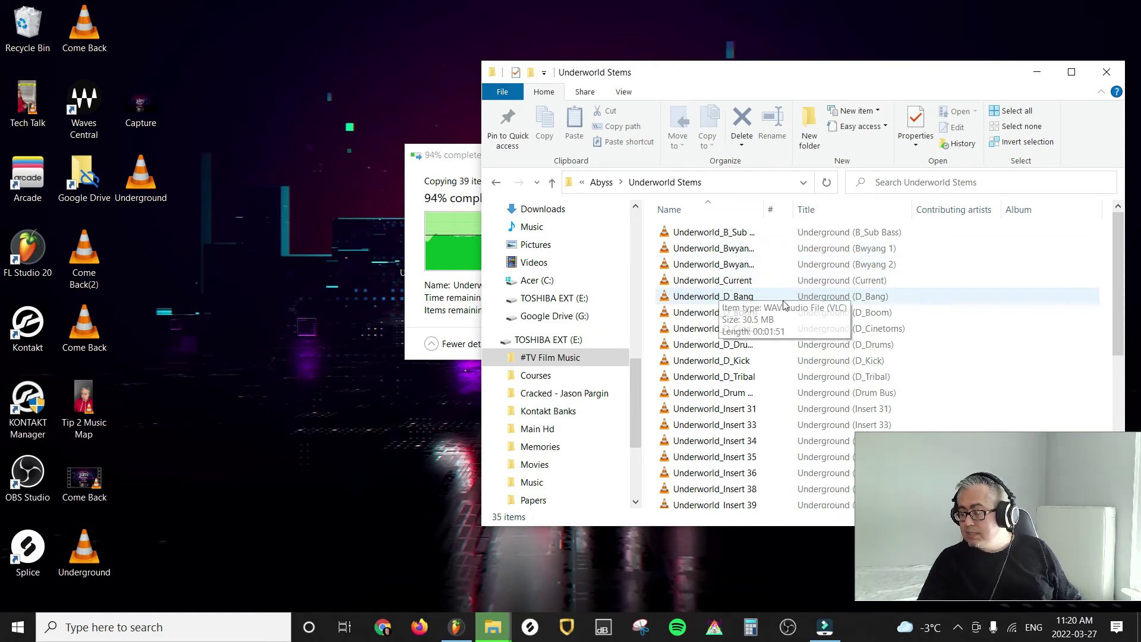
pyautogui.scroll(-4, 781, 310)
pyautogui.scroll(4, 780, 310)
pyautogui.click(714, 281)
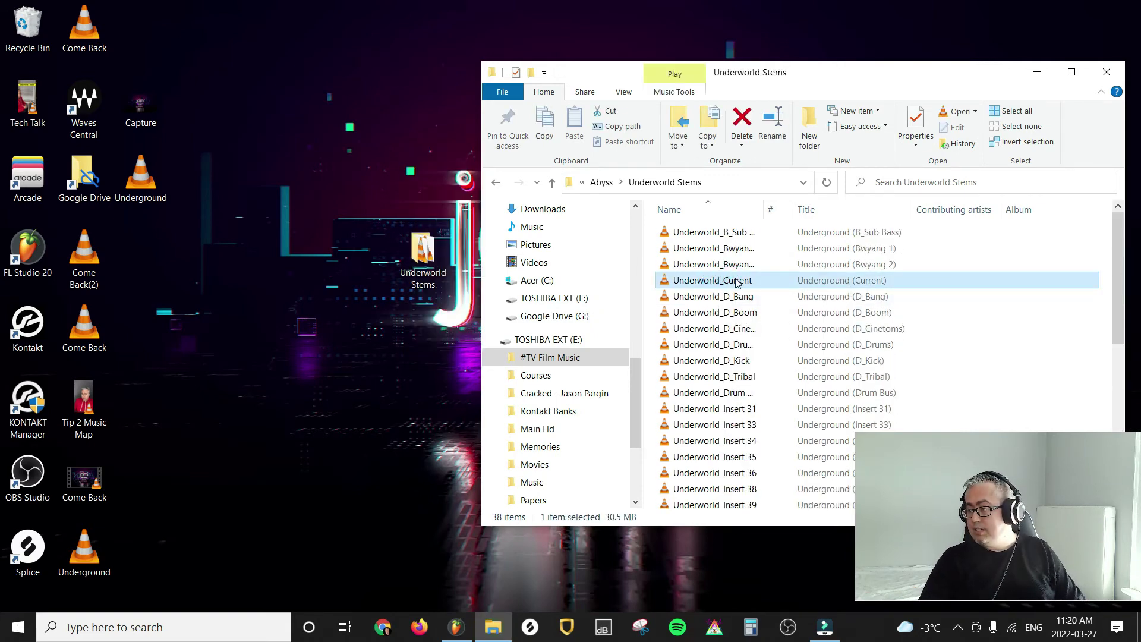
pyautogui.scroll(-5, 755, 360)
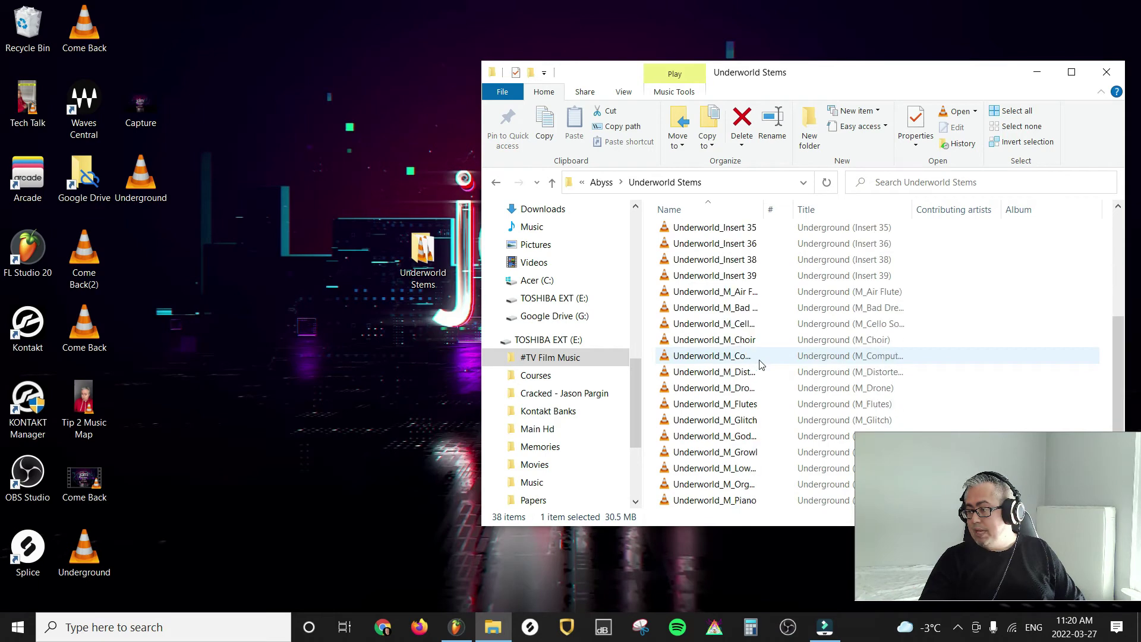
pyautogui.scroll(-2, 742, 437)
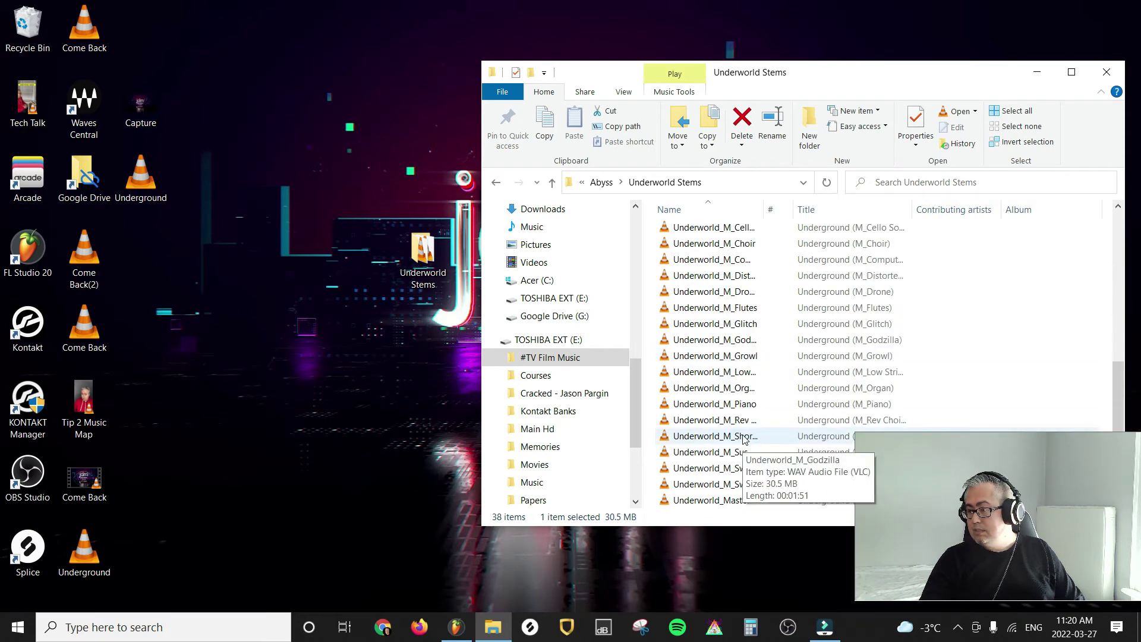
pyautogui.rightClick(737, 502)
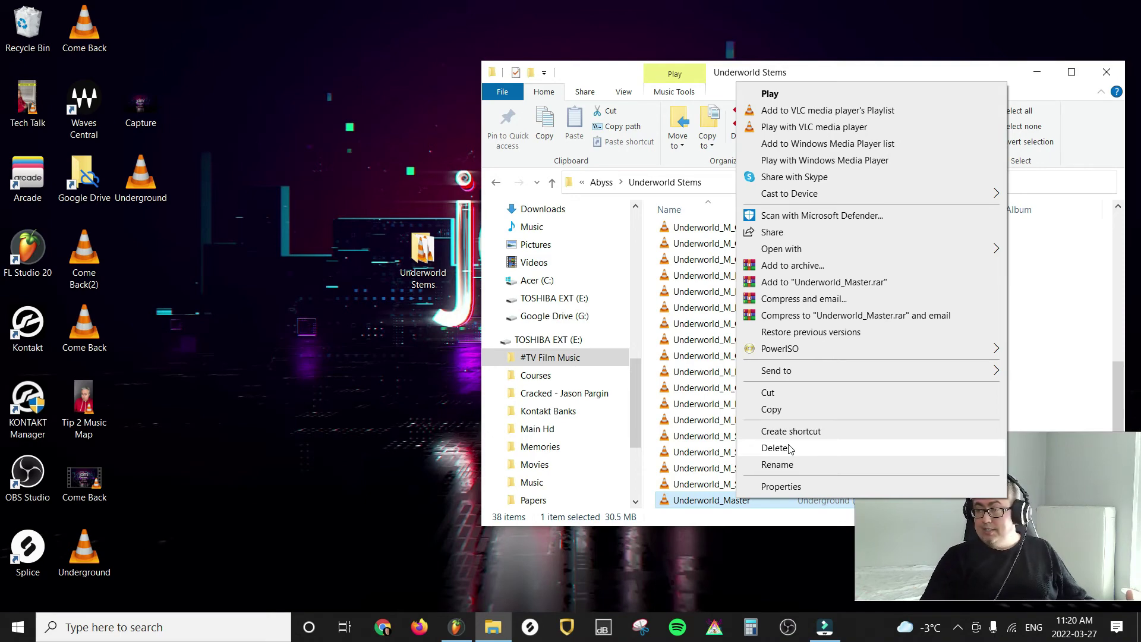
pyautogui.click(788, 447)
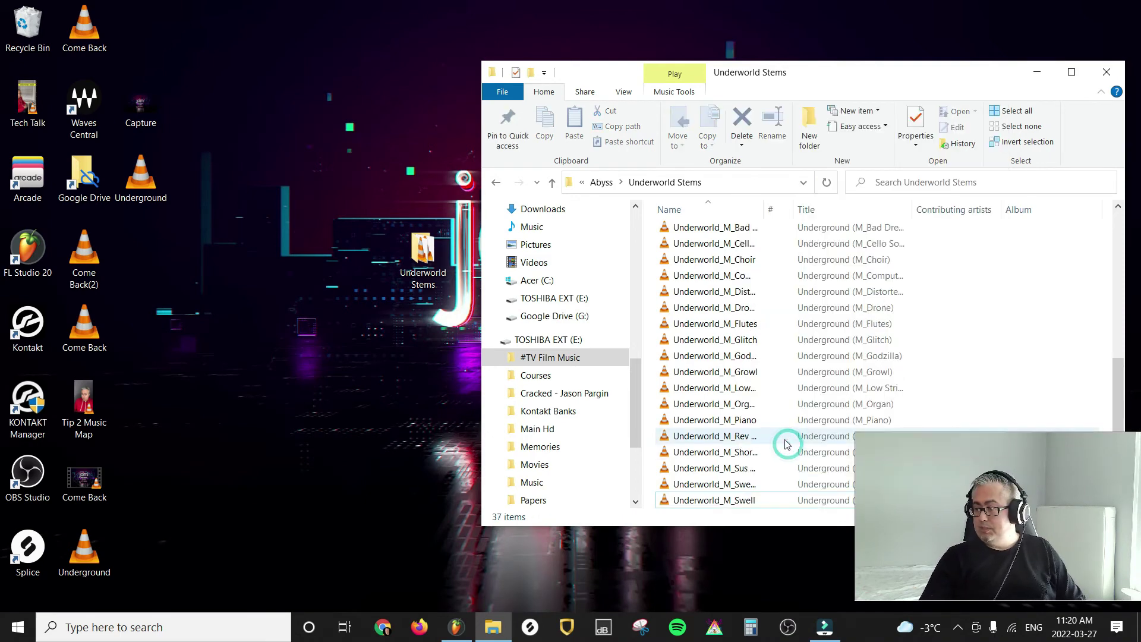
pyautogui.scroll(6, 764, 360)
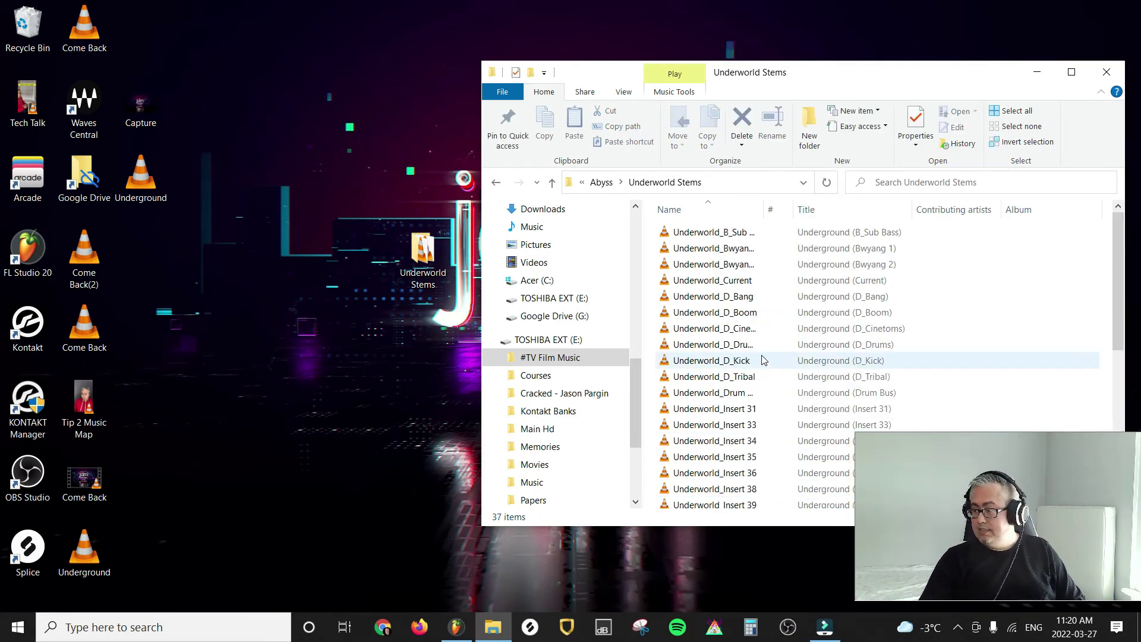
# - Delete Underworld_Current and rename Underworld_Bwyang 2 to Underworld_B_Bwyang 2
pyautogui.rightClick(723, 286)
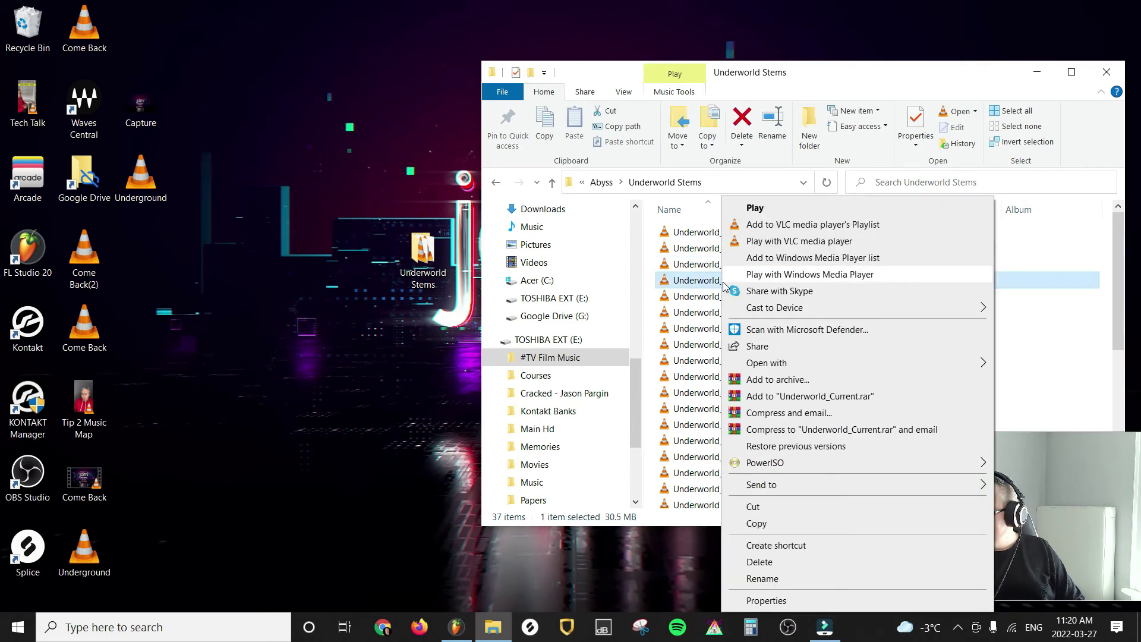
pyautogui.click(761, 562)
pyautogui.click(723, 265)
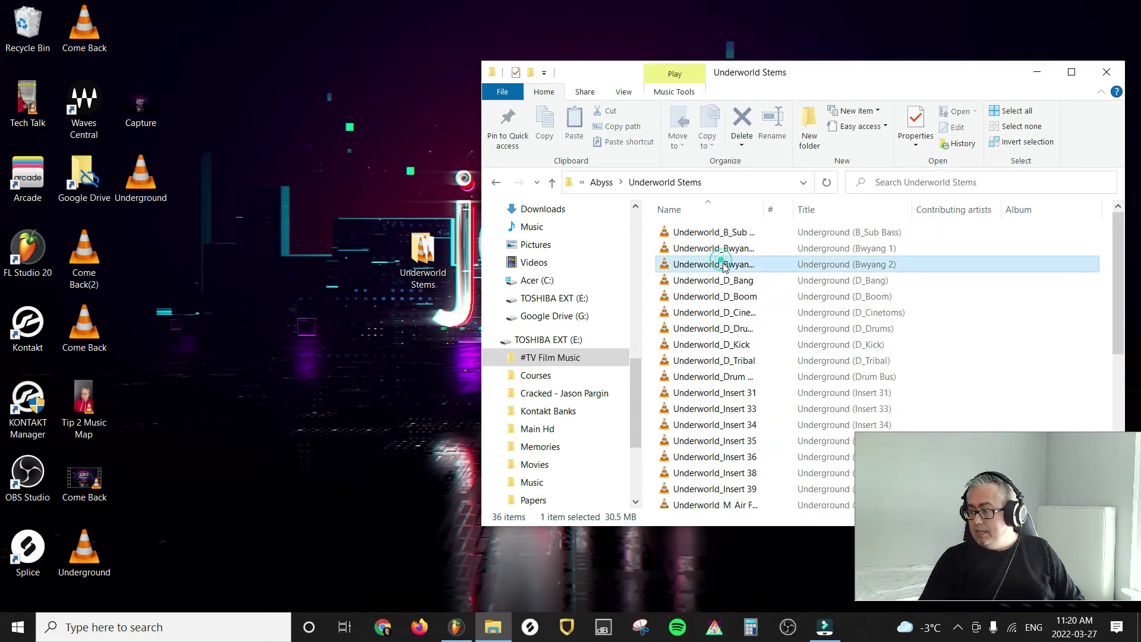
pyautogui.rightClick(723, 264)
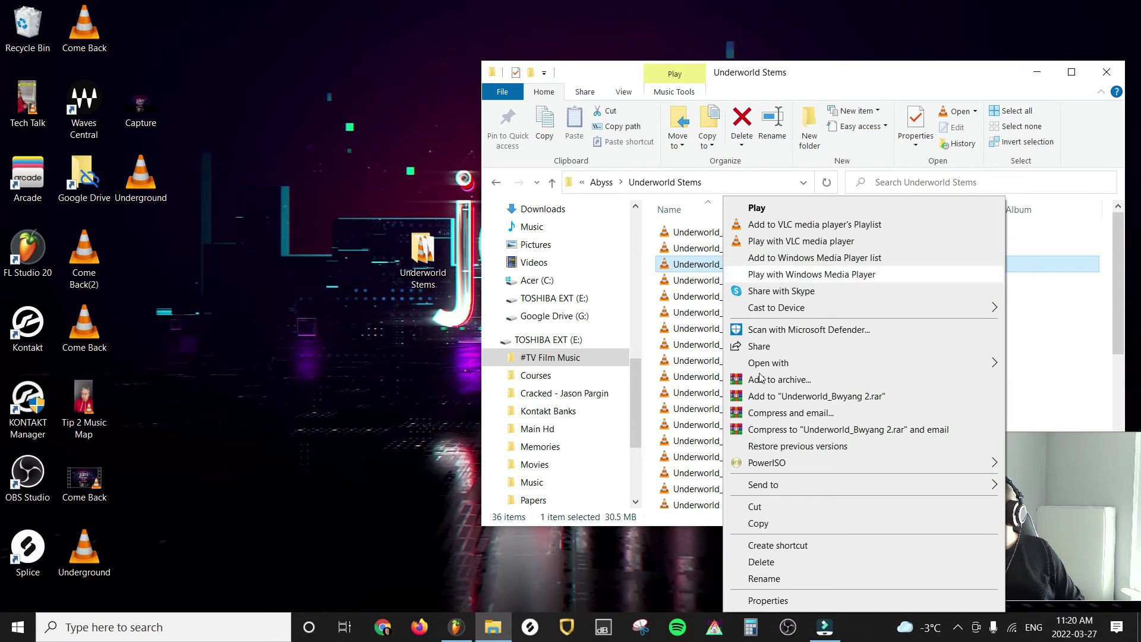
pyautogui.click(763, 578)
pyautogui.click(723, 265)
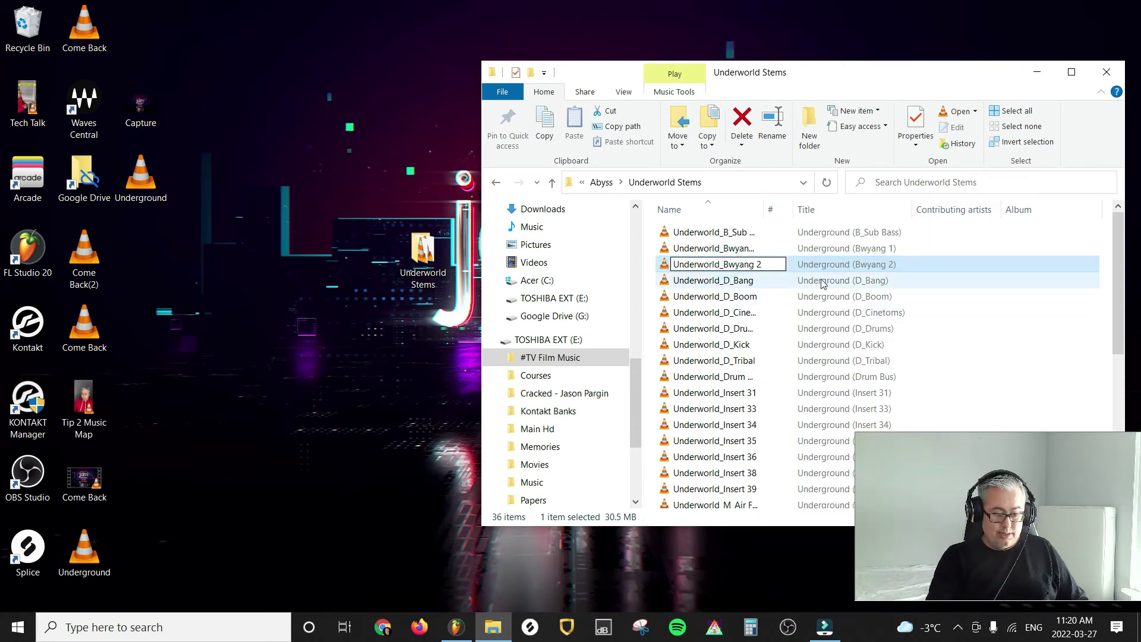
pyautogui.write('B')
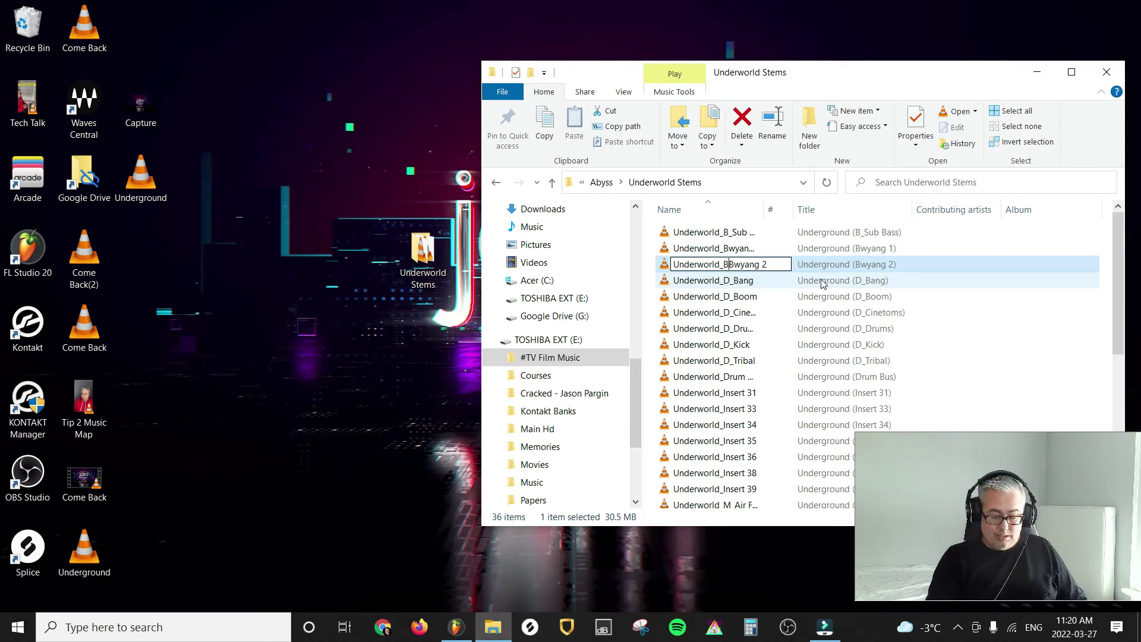
pyautogui.write('_')
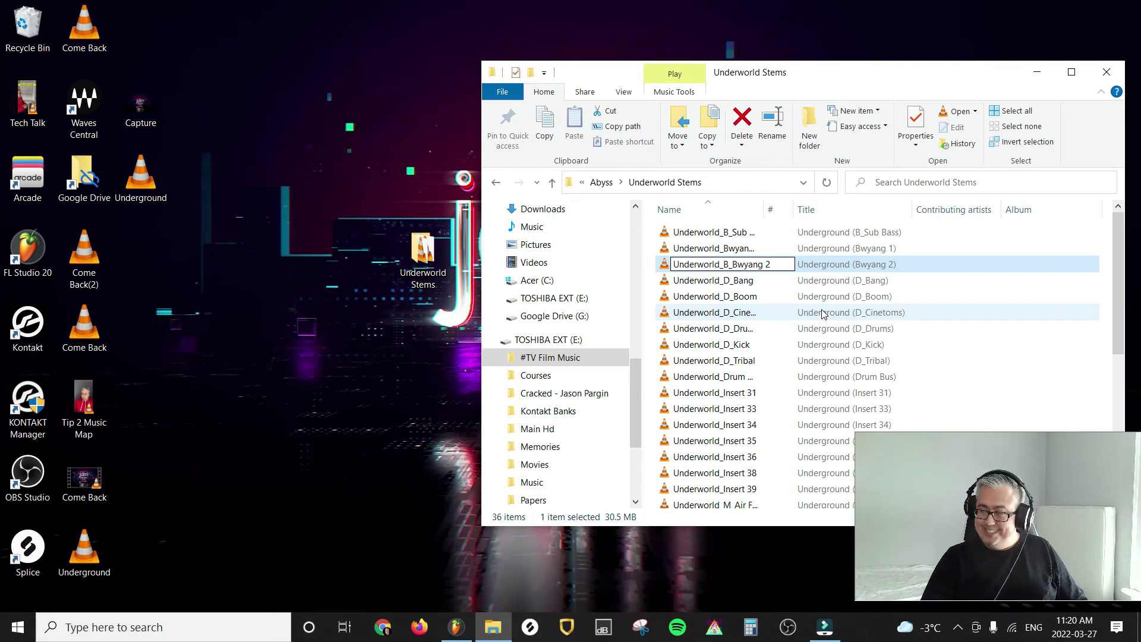
pyautogui.press('Return')
# - Rename Underworld_Bwyang 1 to Underworld_B_Bwyang 1
pyautogui.click(735, 265)
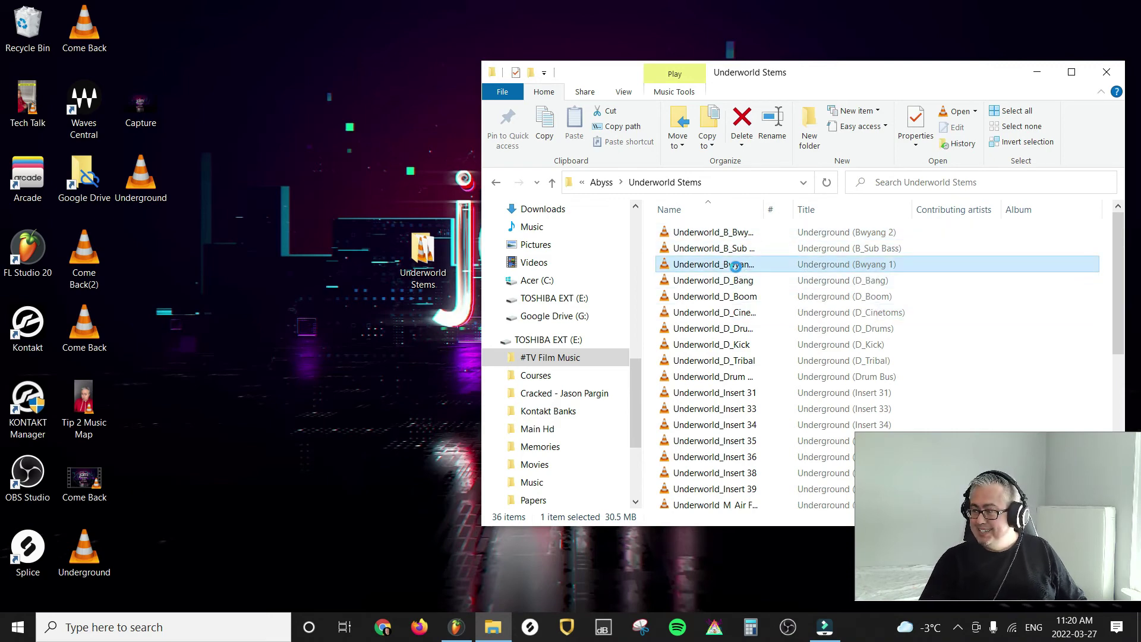
pyautogui.rightClick(737, 271)
pyautogui.click(767, 577)
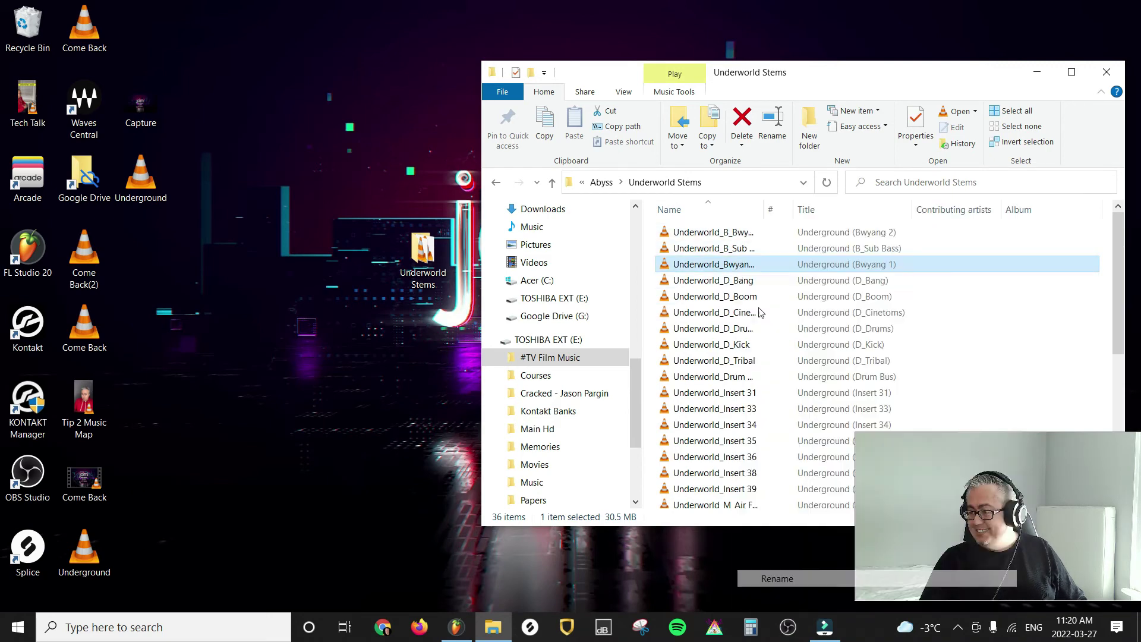
pyautogui.click(725, 265)
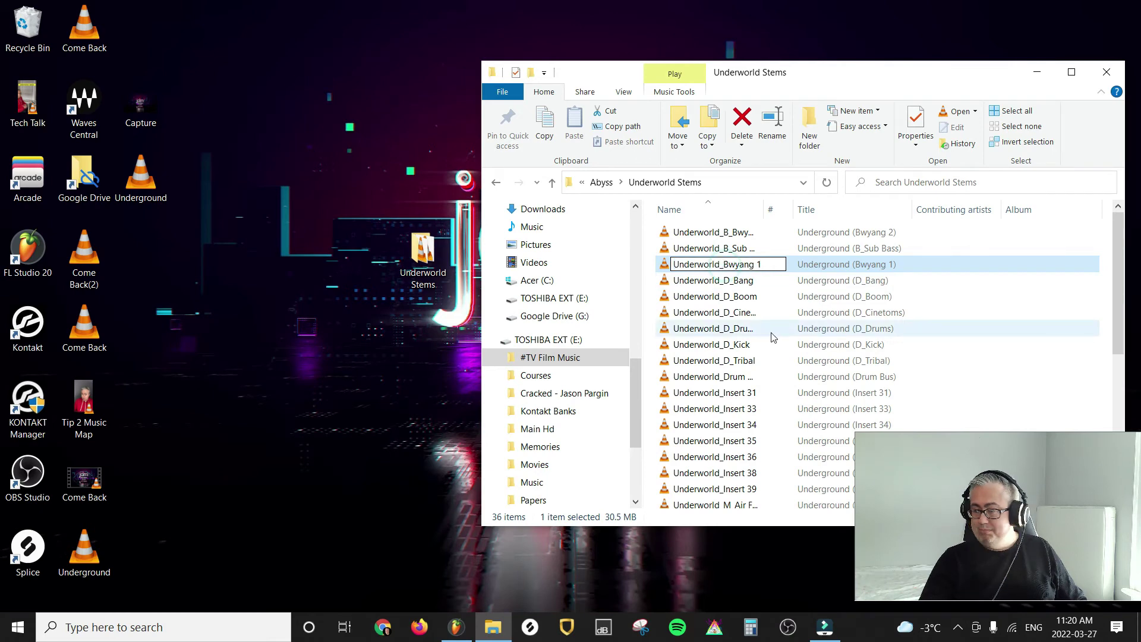
pyautogui.write('B_')
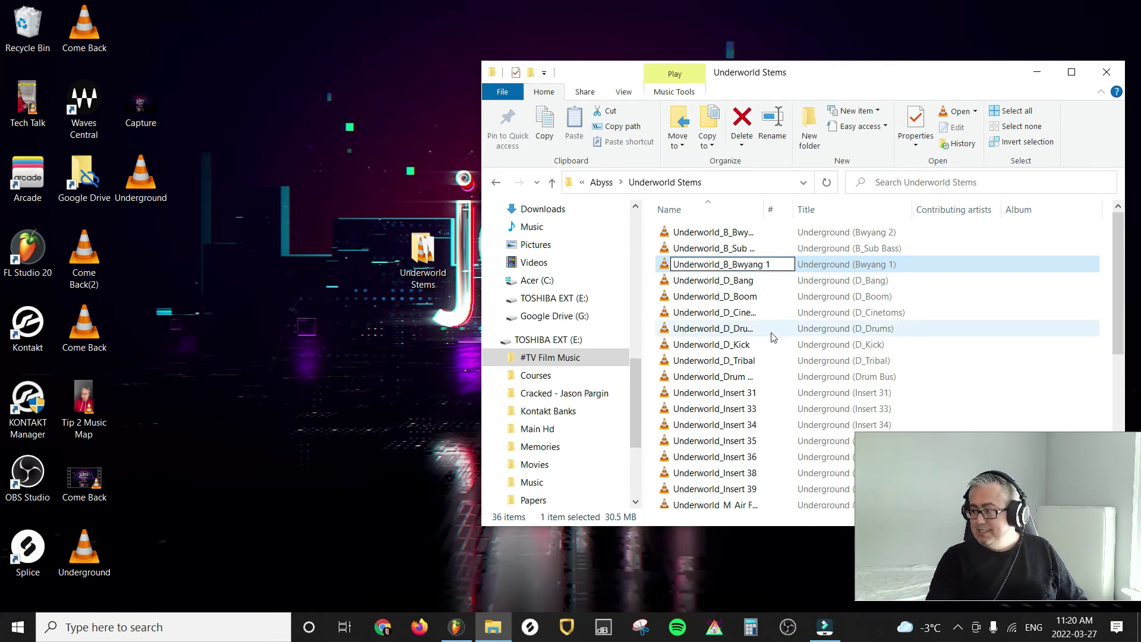
pyautogui.press('Return')
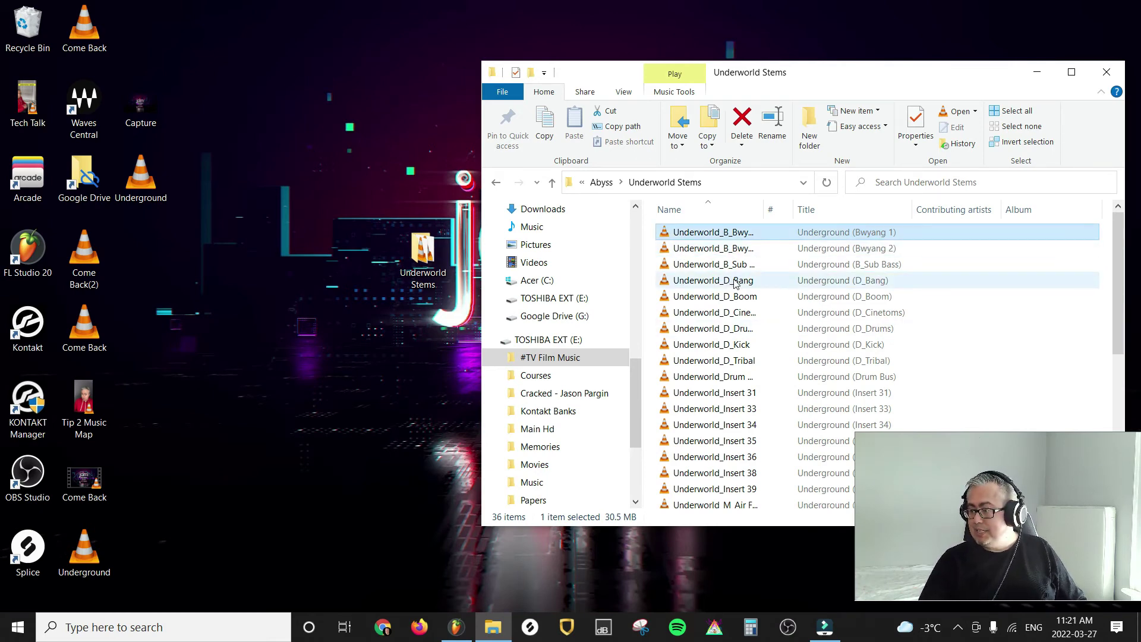
pyautogui.scroll(-2, 728, 375)
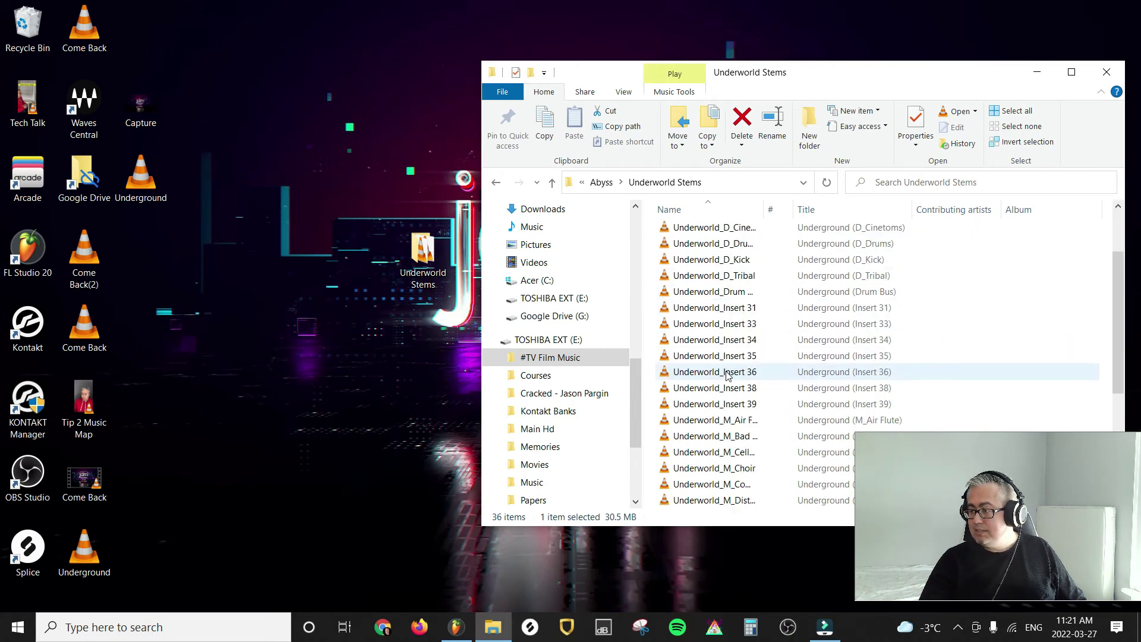
# - Select the Underworld_Insert 39 stem, then return to Underground.flp in FL Studio
pyautogui.click(722, 404)
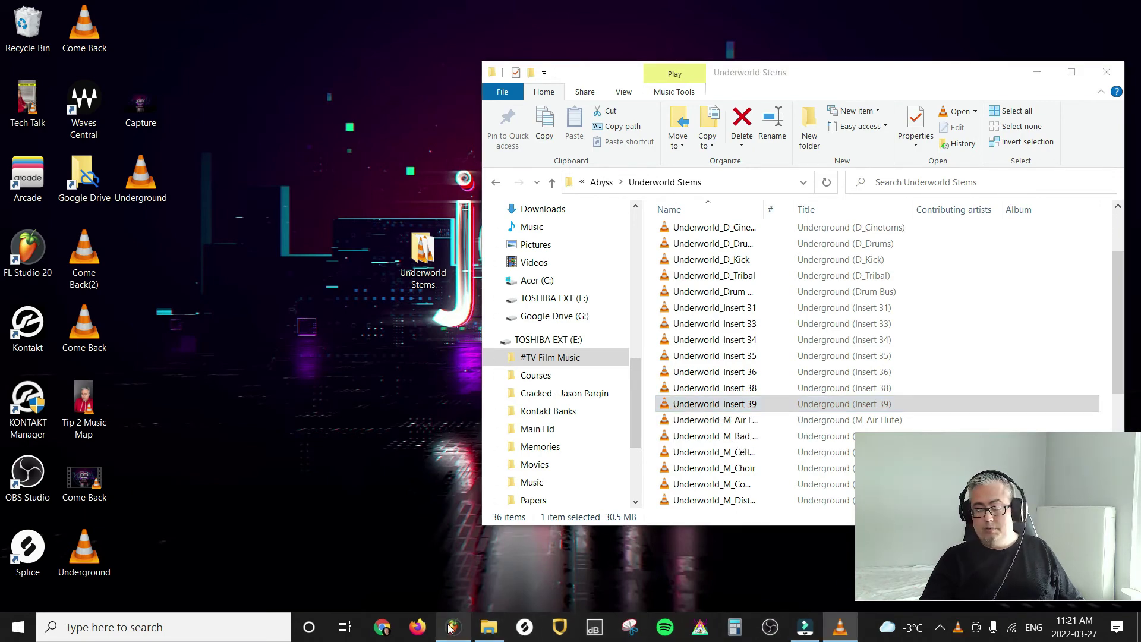
pyautogui.moveTo(449, 628)
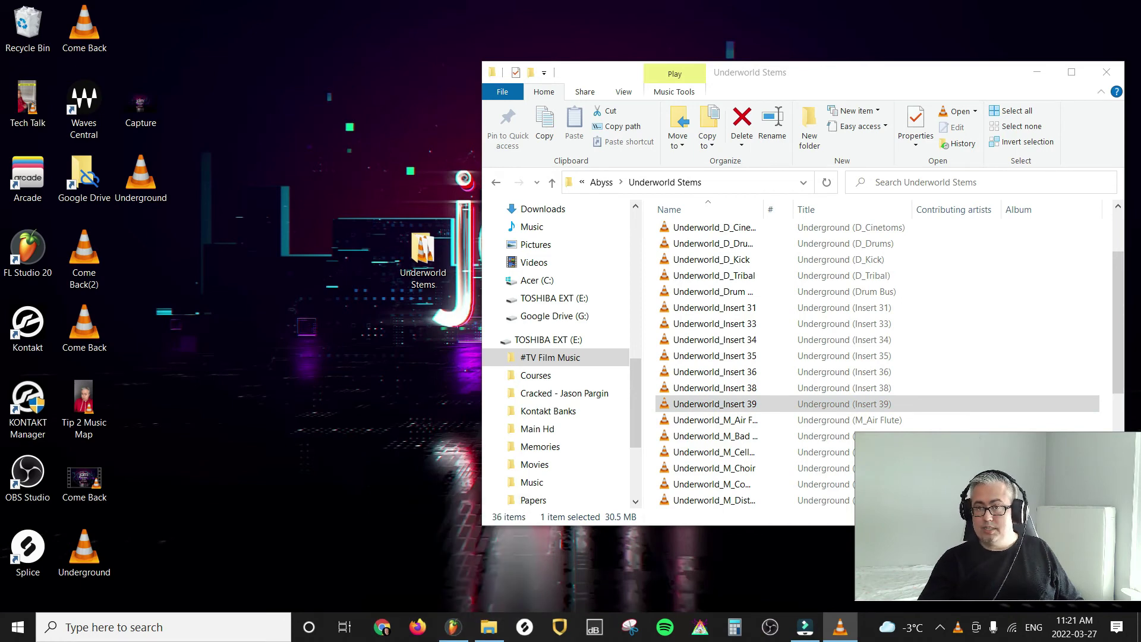
pyautogui.click(456, 627)
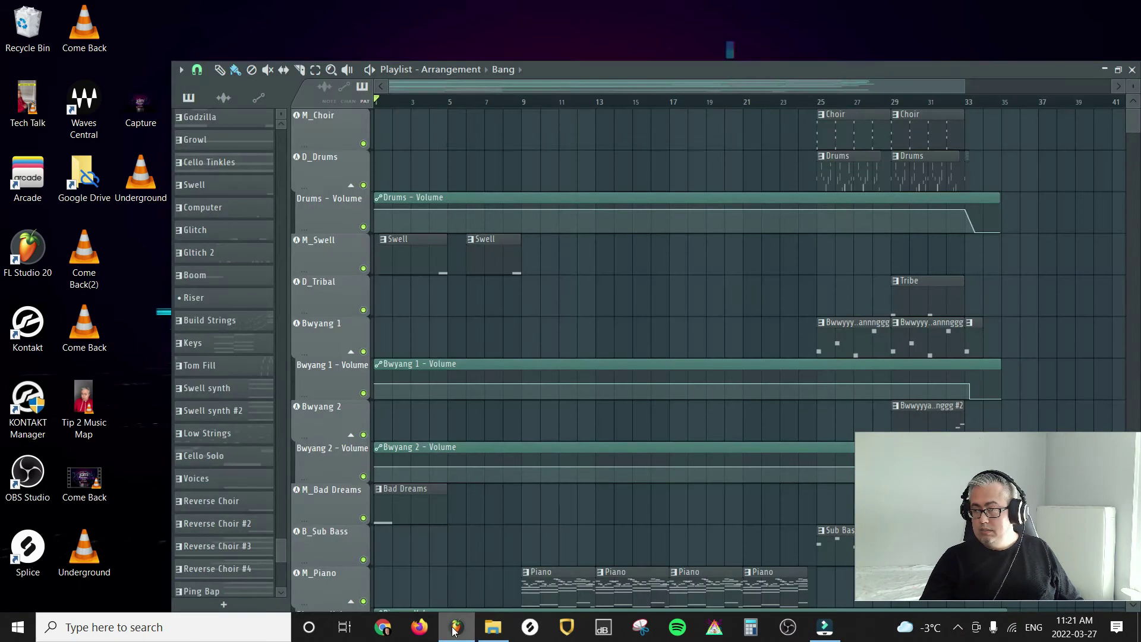
# - Save Underground.flp, start a new project from Basic 808 with limiter, and lower the tempo toward 74 BPM
pyautogui.click(13, 15)
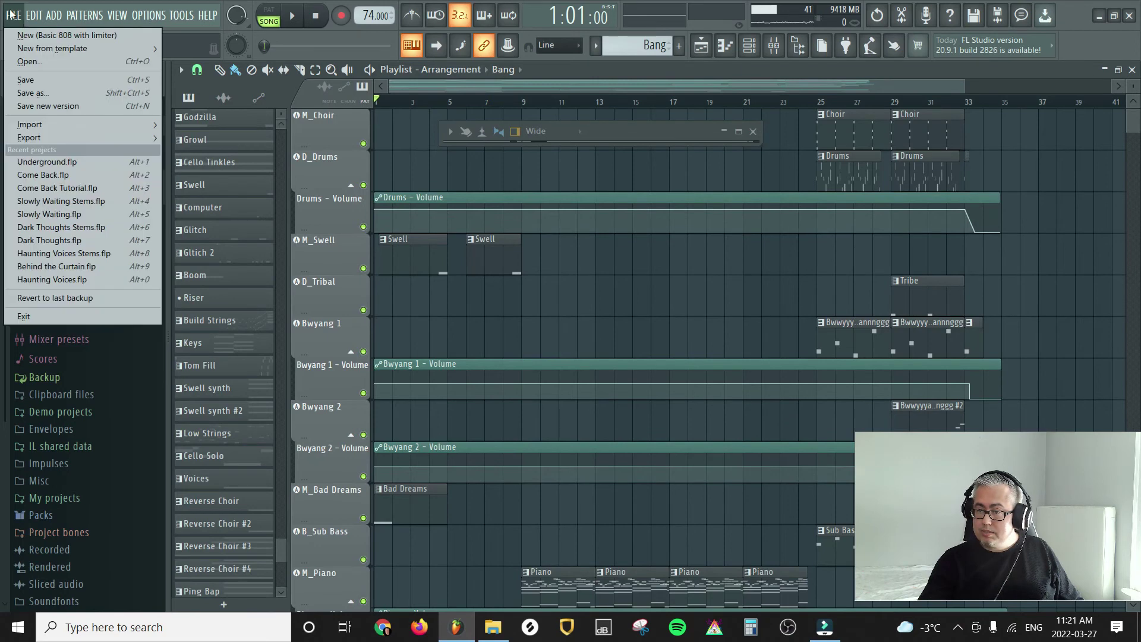
pyautogui.click(30, 80)
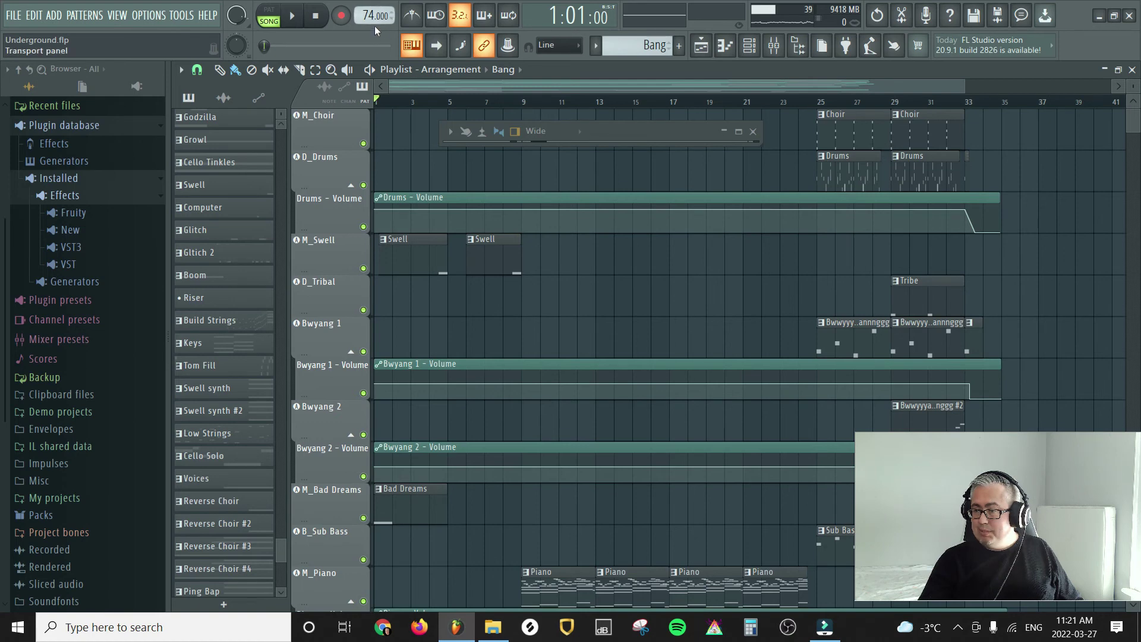
pyautogui.click(13, 15)
pyautogui.moveTo(33, 15)
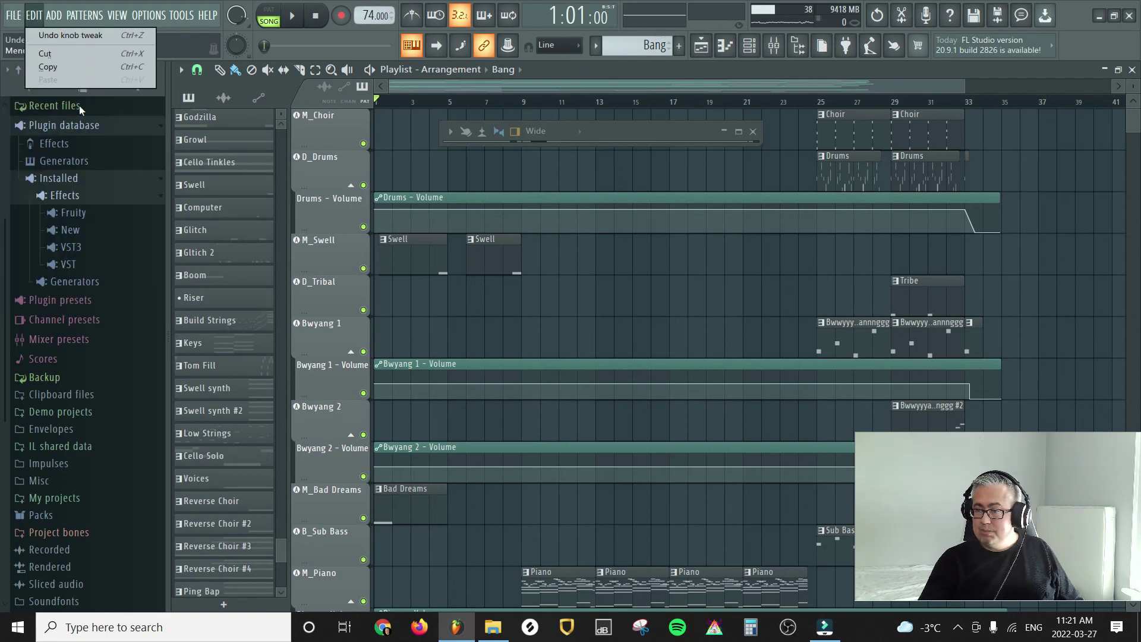
pyautogui.moveTo(42, 131)
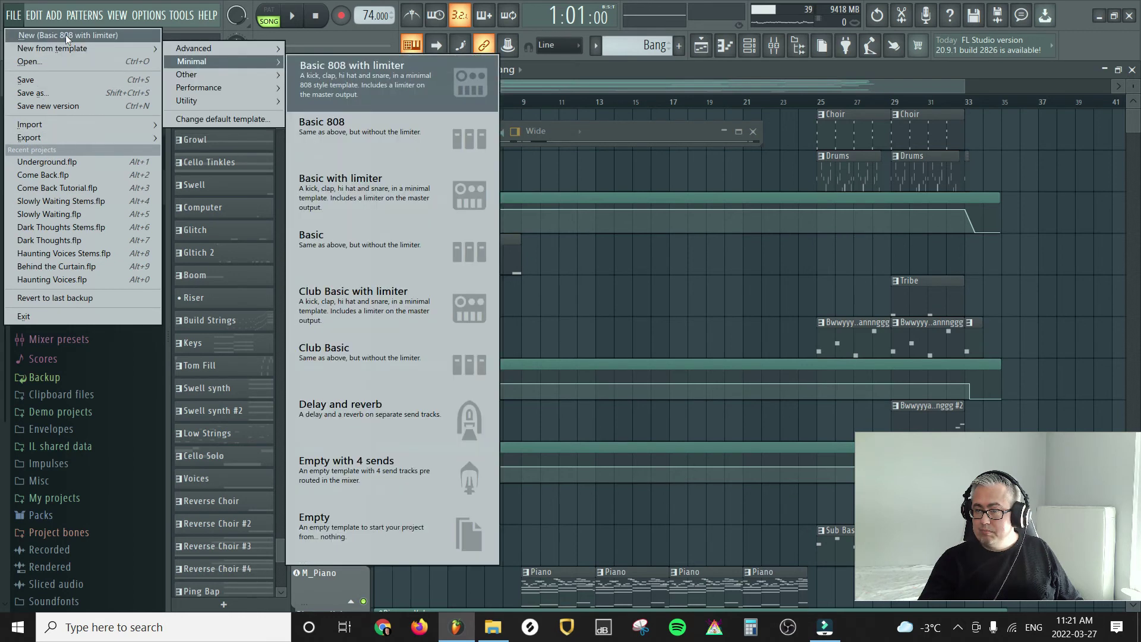
pyautogui.click(65, 34)
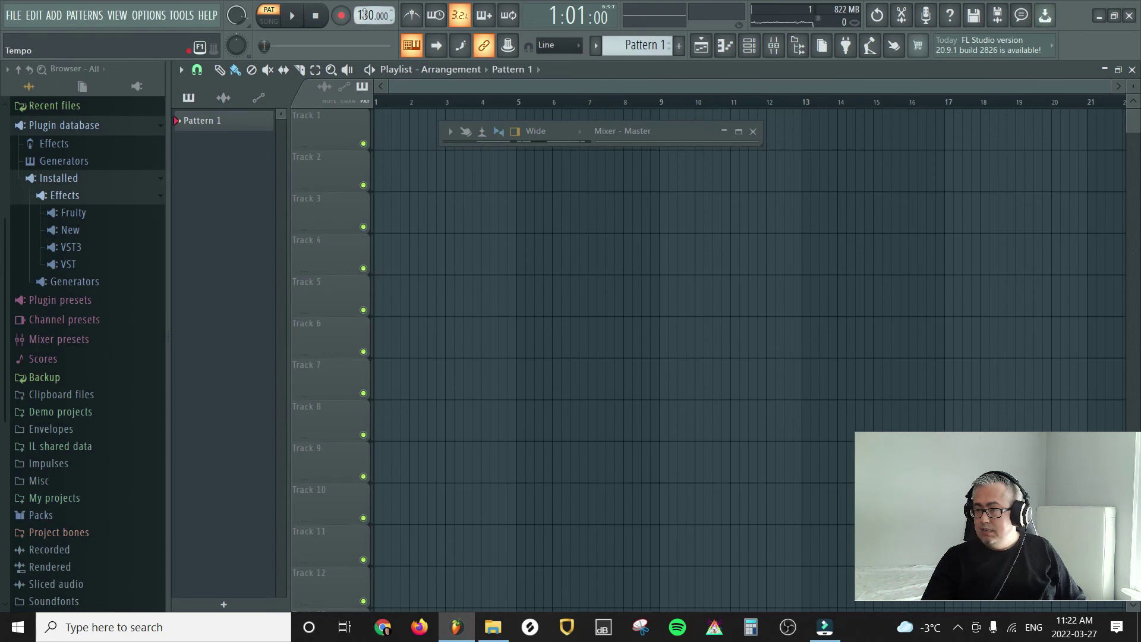
pyautogui.moveTo(373, 15); pyautogui.dragTo(373, 41)
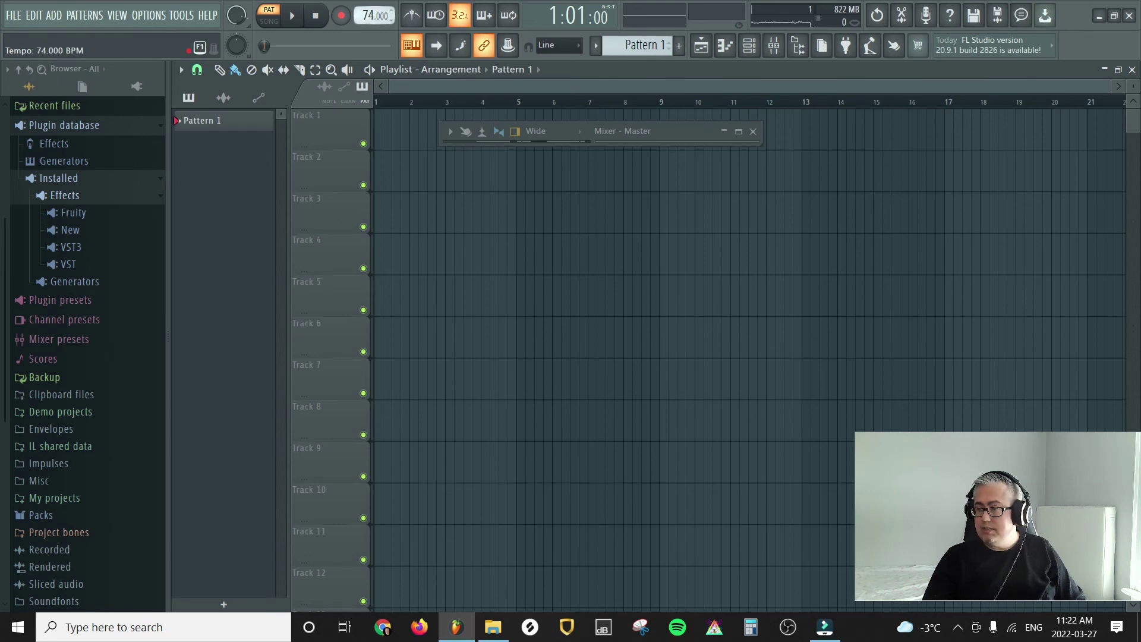
# - Switch to song mode, select all 36 Underworld stem WAVs, and drop them into the playlist
pyautogui.click(268, 21)
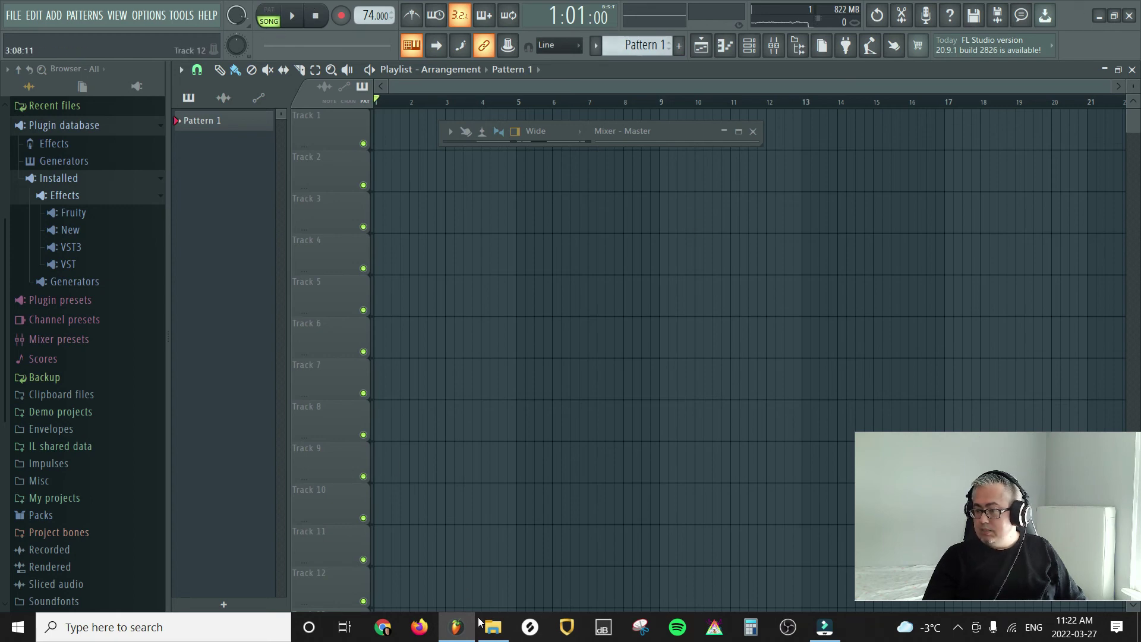
pyautogui.click(482, 624)
pyautogui.scroll(3, 753, 272)
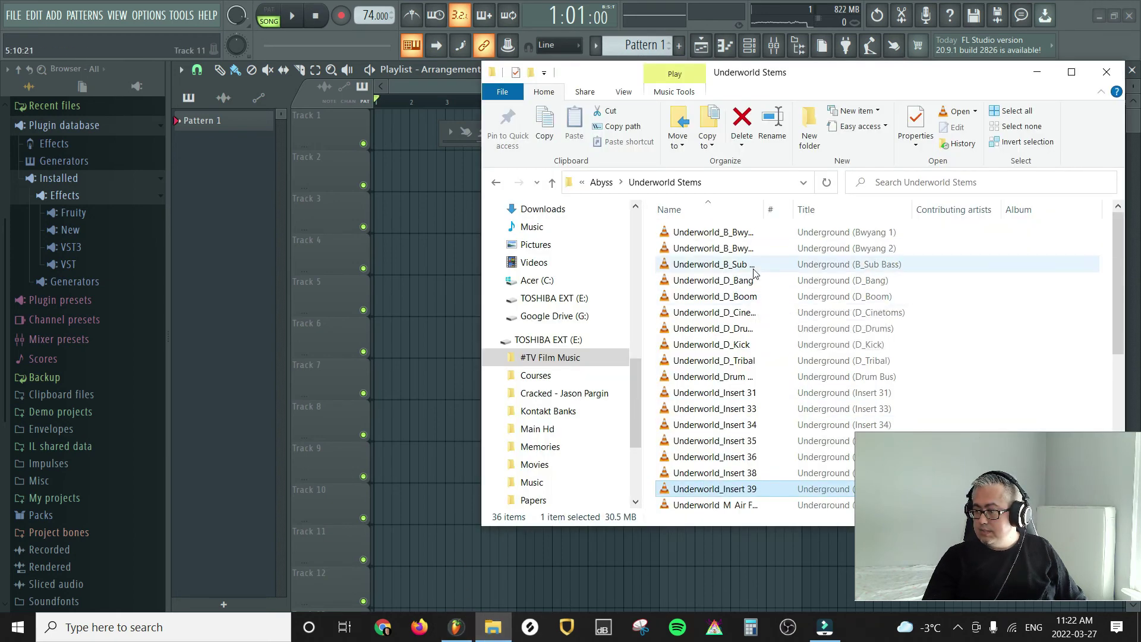
pyautogui.scroll(-6, 731, 380)
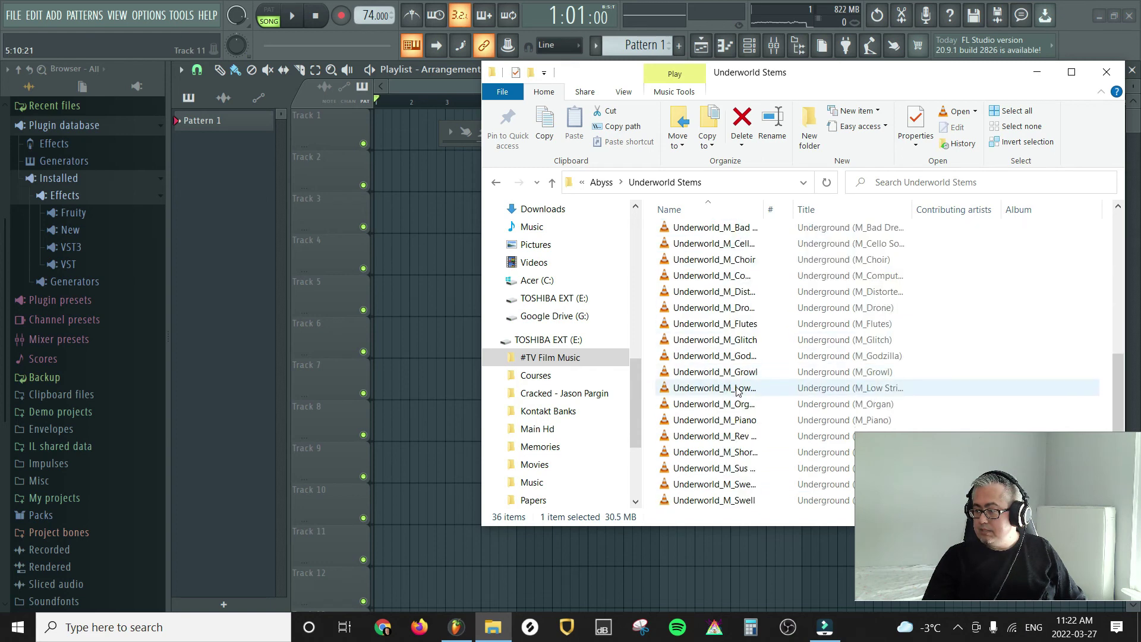
pyautogui.keyDown('shift'); pyautogui.click(726, 503); pyautogui.keyUp('shift')
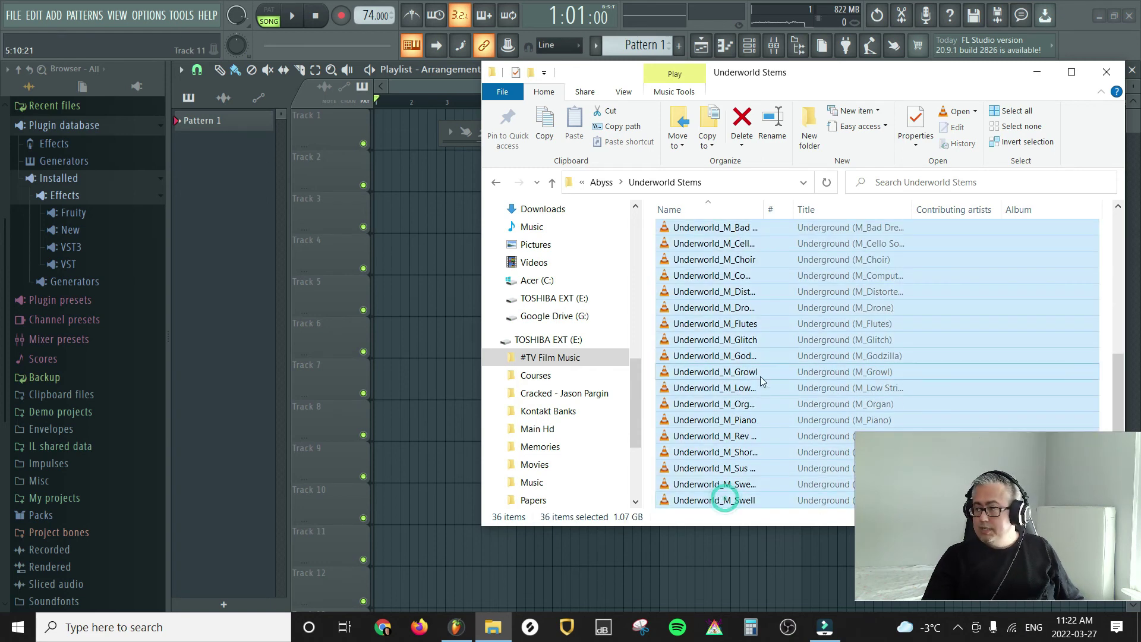
pyautogui.scroll(6, 731, 368)
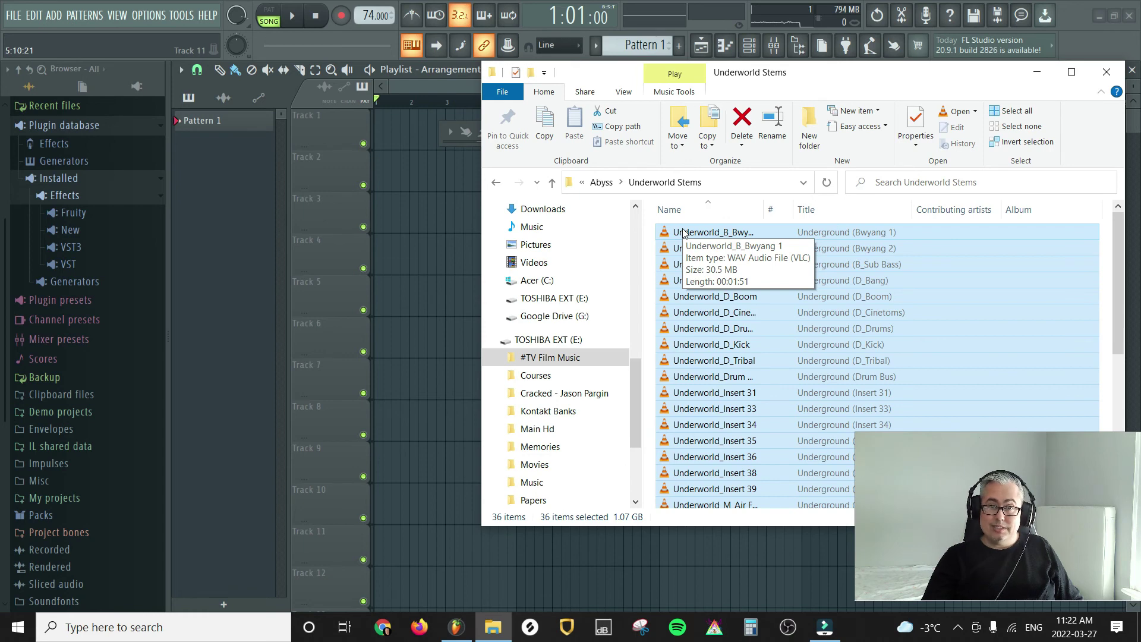
pyautogui.moveTo(684, 233); pyautogui.dragTo(429, 177)
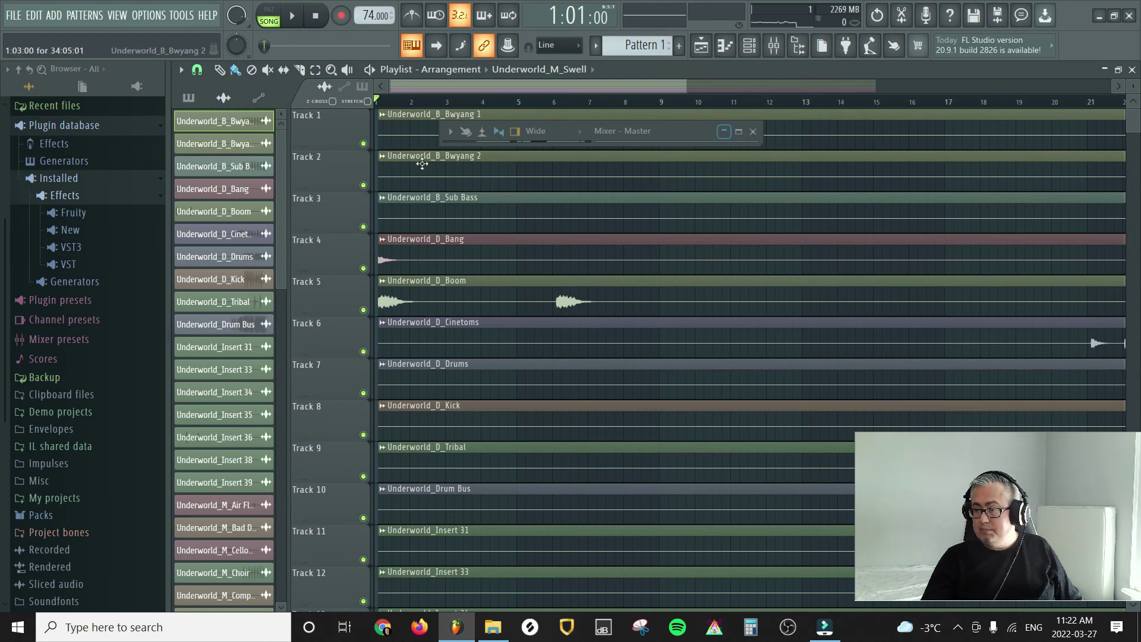
# - Align all stem clips to start at bar 1, then play and stop the song to audition them
pyautogui.hotkey('ctrl', 'a')
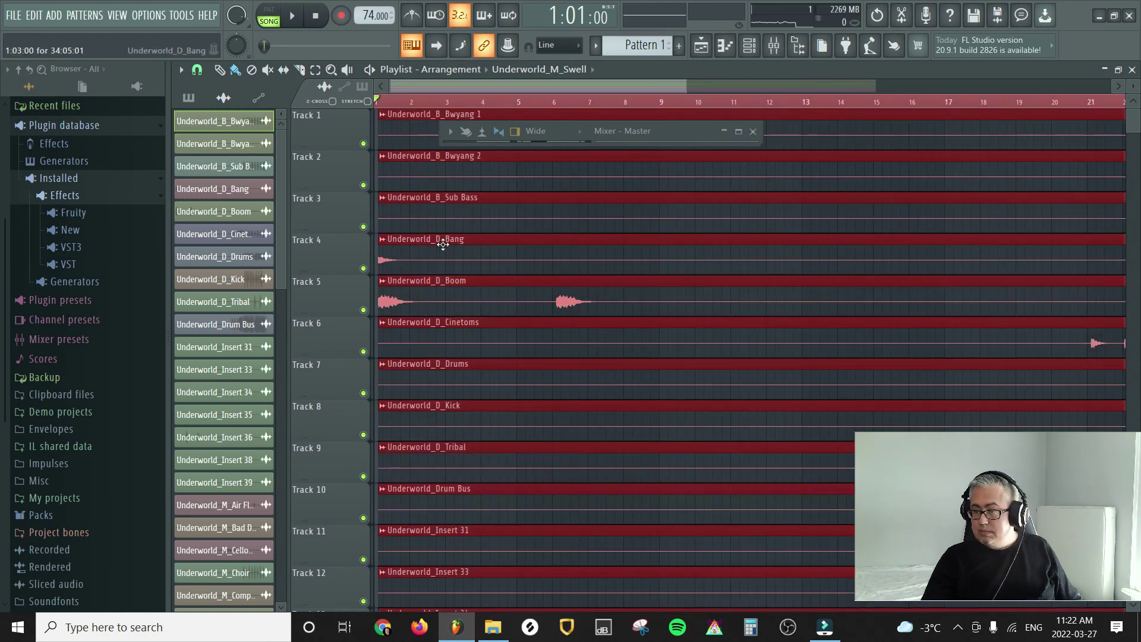
pyautogui.moveTo(435, 240); pyautogui.dragTo(432, 241)
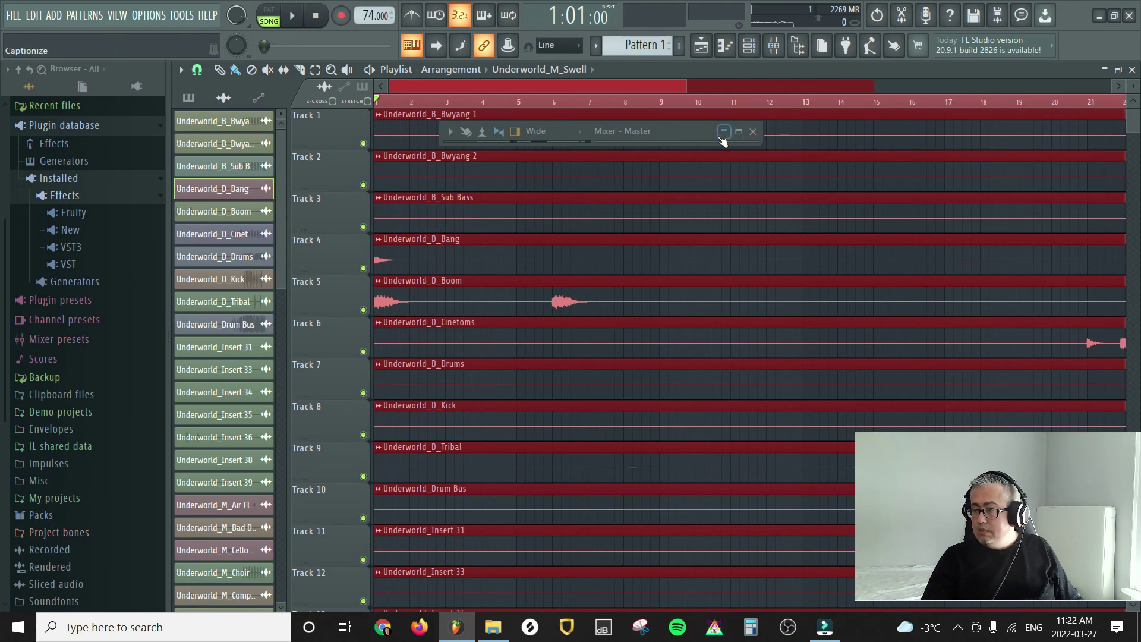
pyautogui.press('space')
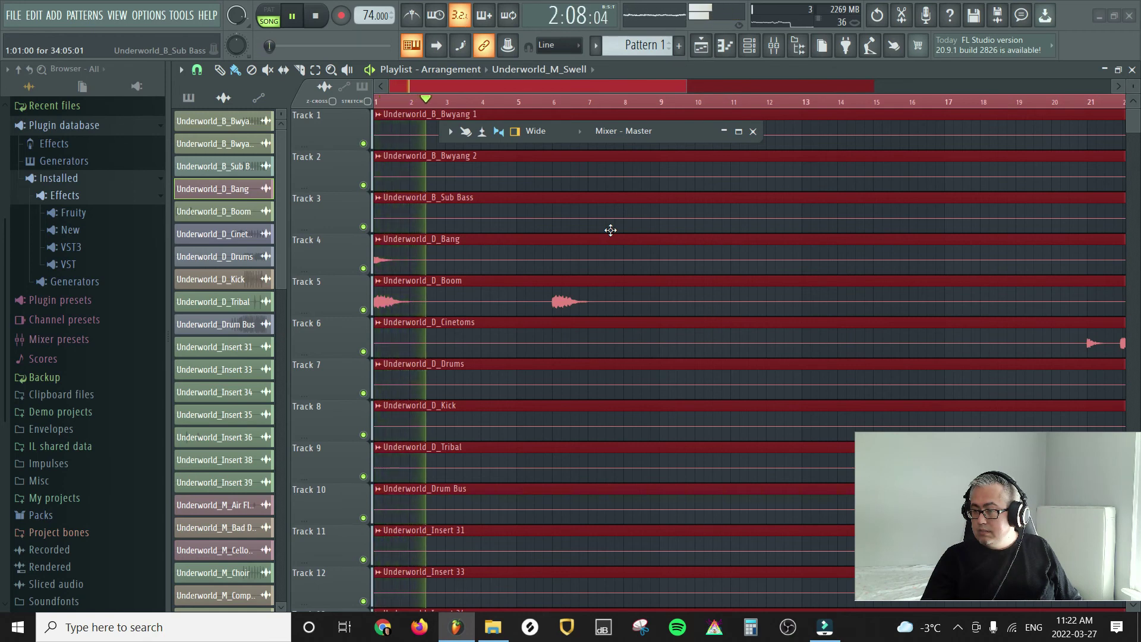
pyautogui.press('space')
# - Deselect all playlist clips and scroll down to the empty Insert stem tracks
pyautogui.scroll(-1, 612, 236)
pyautogui.scroll(-2, 613, 236)
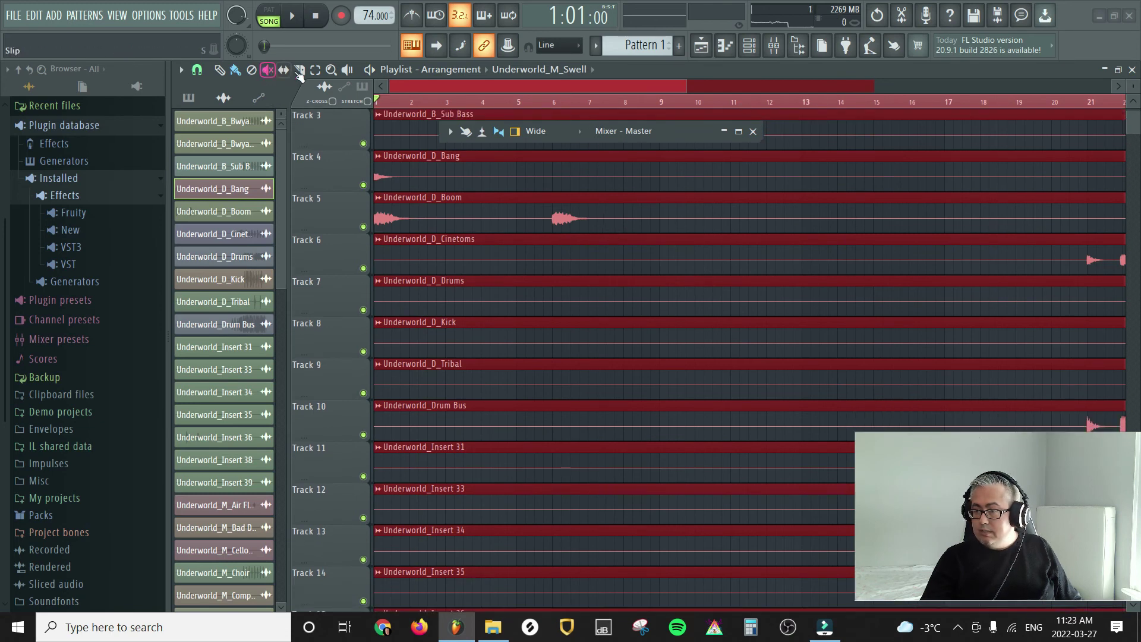
pyautogui.click(605, 101)
pyautogui.scroll(-6, 581, 237)
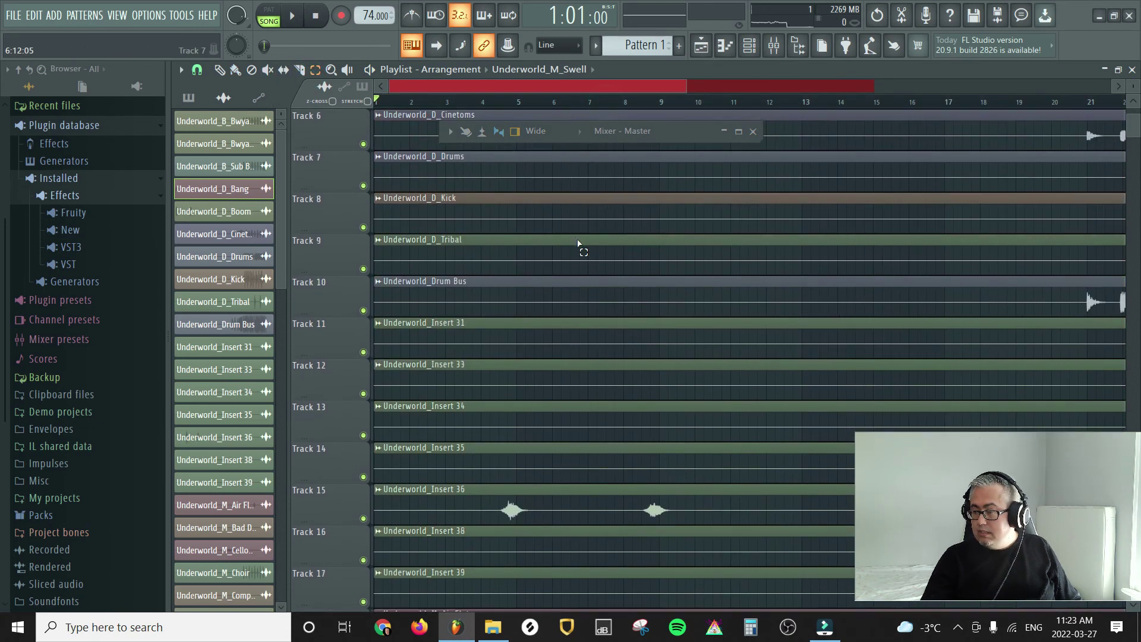
pyautogui.scroll(-4, 422, 321)
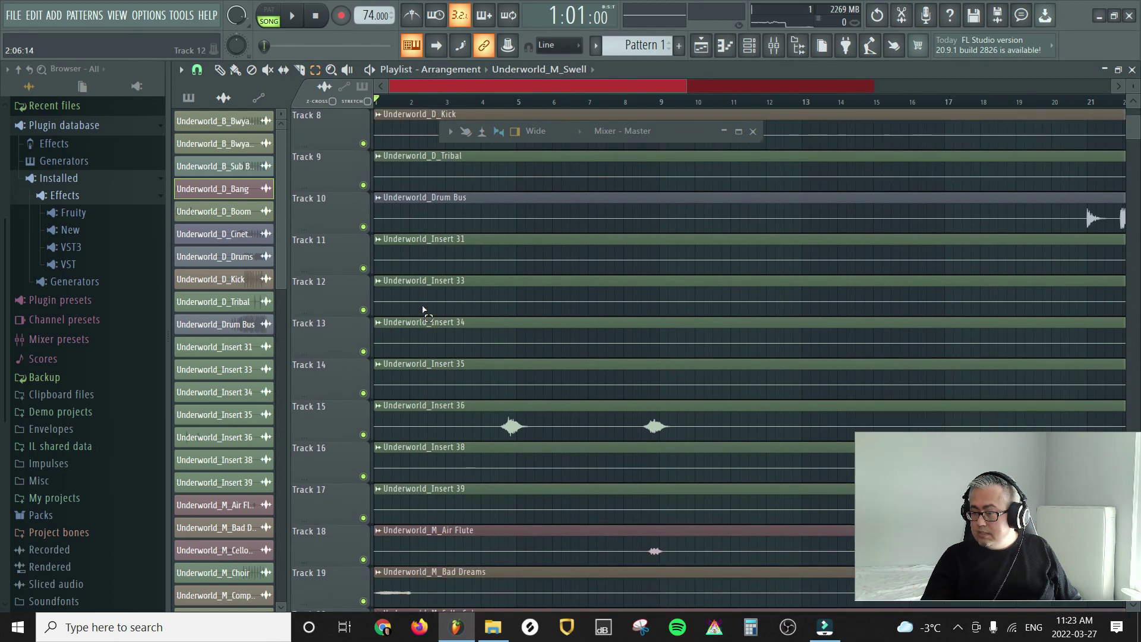
pyautogui.scroll(-3, 423, 310)
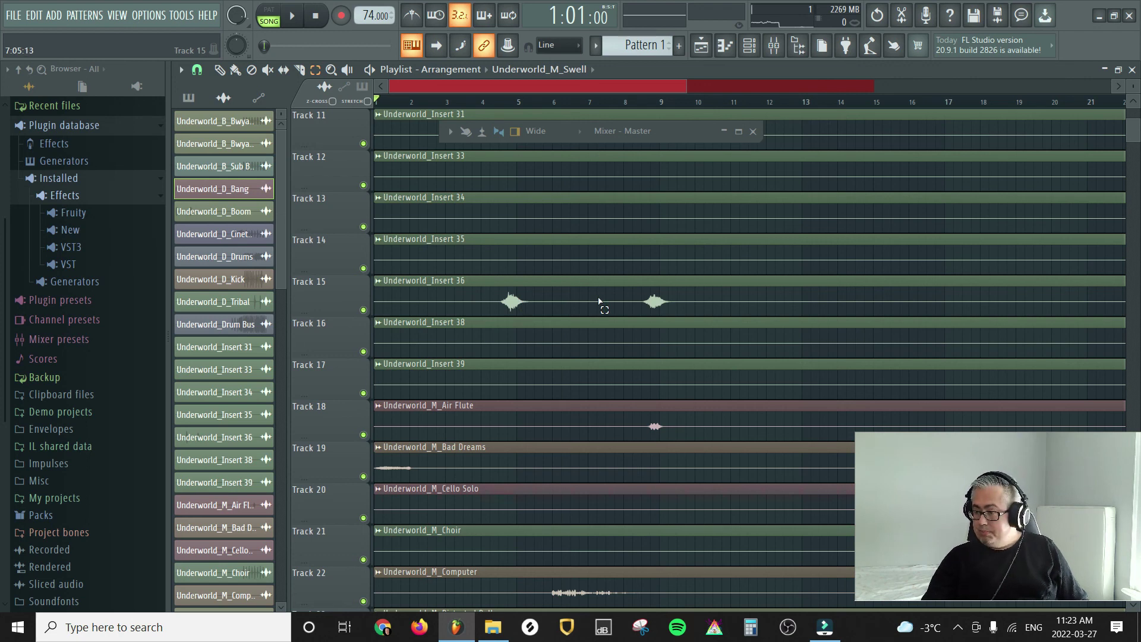
pyautogui.scroll(-2, 598, 301)
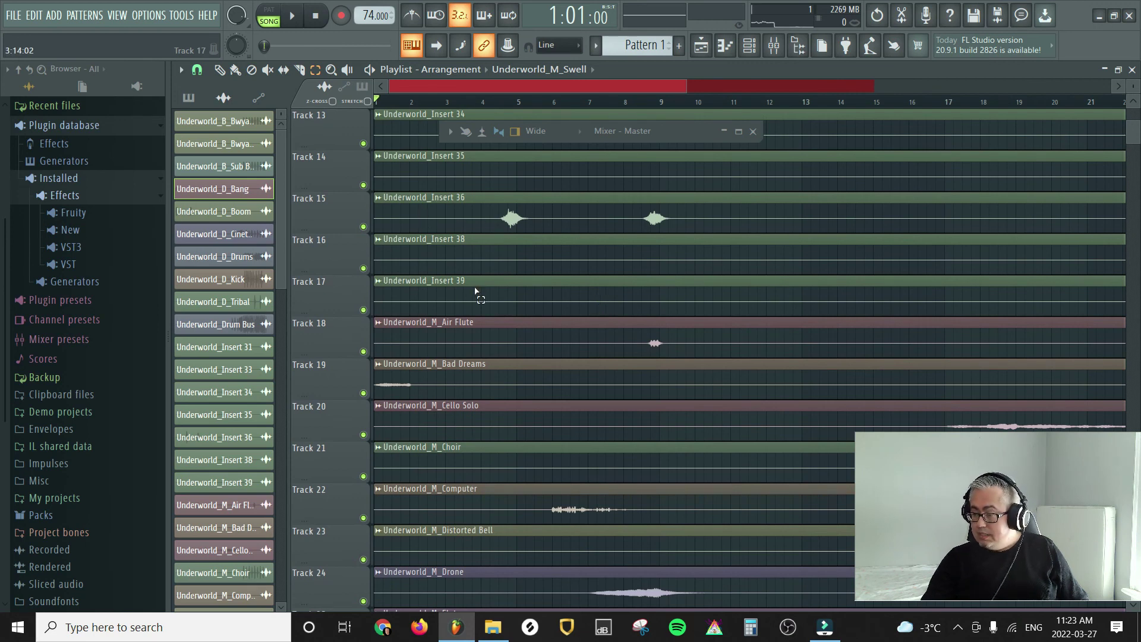
pyautogui.scroll(-9, 476, 291)
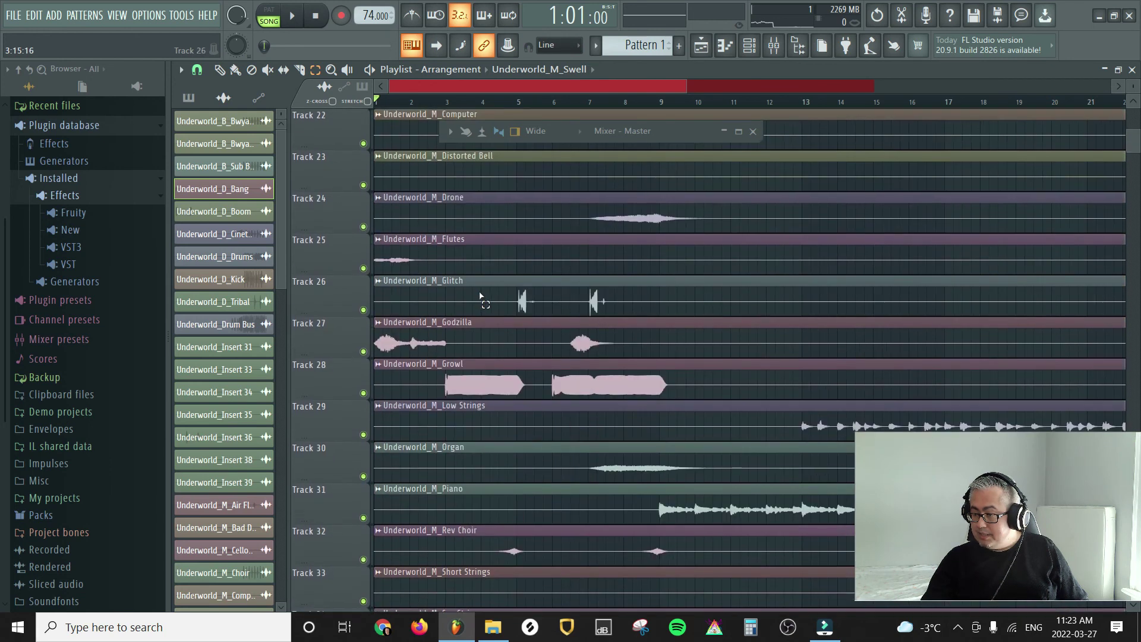
pyautogui.scroll(20, 481, 294)
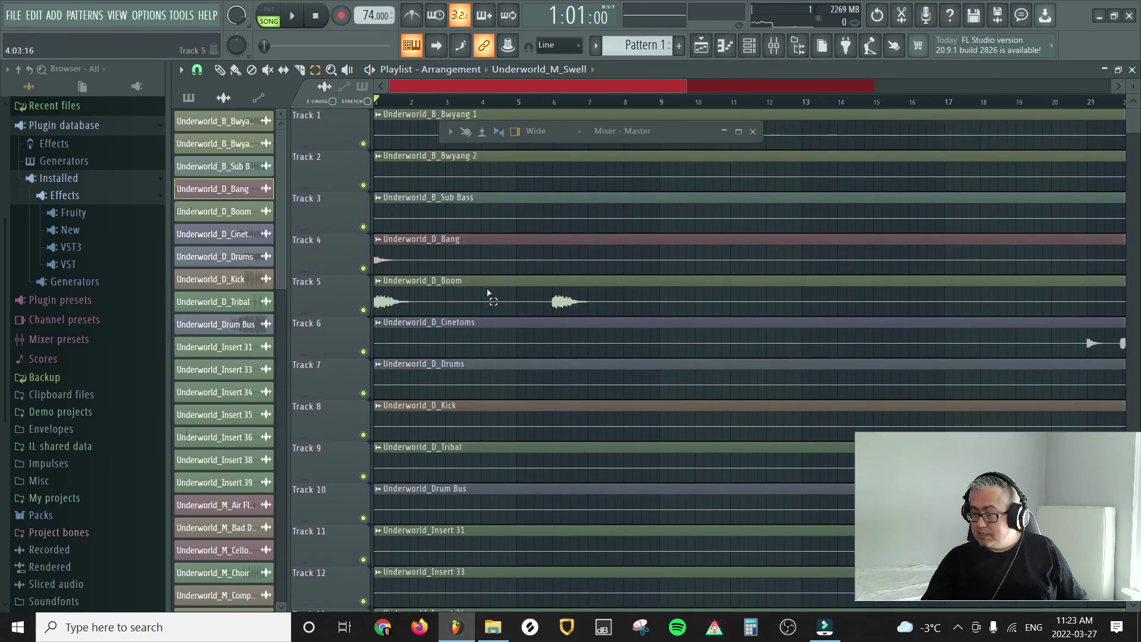
pyautogui.scroll(-3, 488, 293)
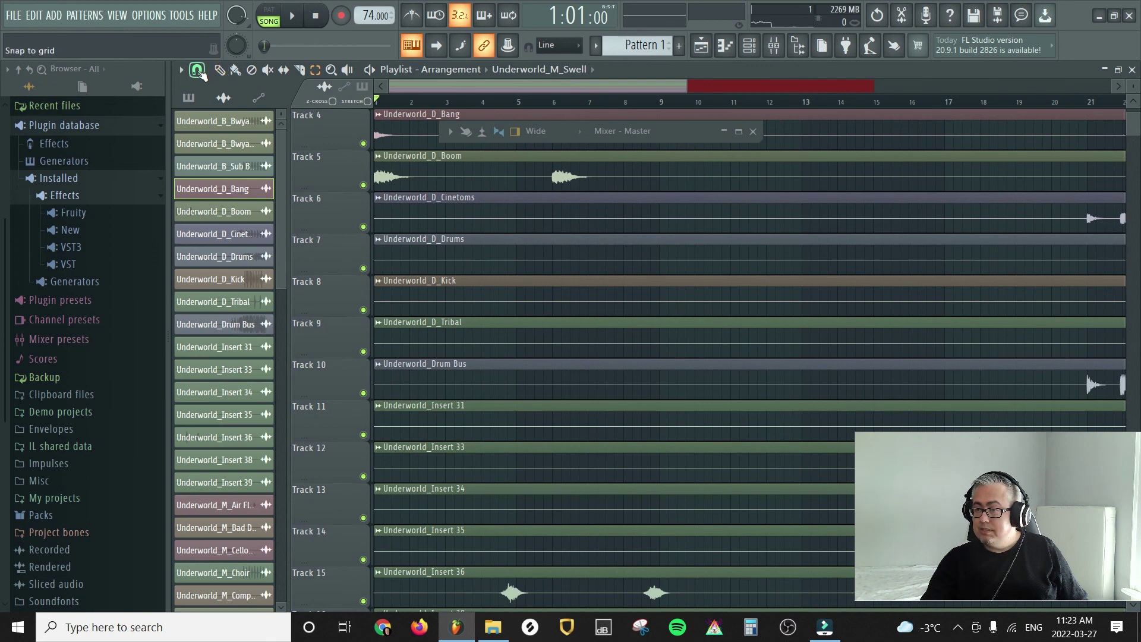
pyautogui.scroll(-2, 452, 332)
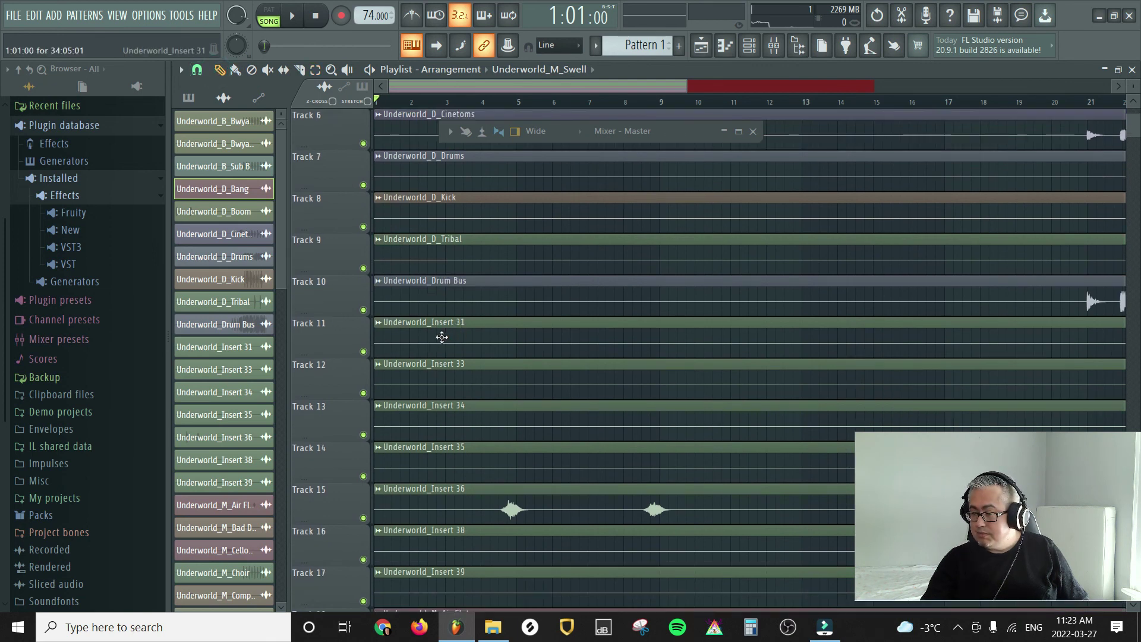
# - Delete the empty Insert 31, 33, 34, 35, 38 and 39 clips, keeping Insert 36
pyautogui.rightClick(452, 348)
pyautogui.rightClick(454, 381)
pyautogui.rightClick(456, 423)
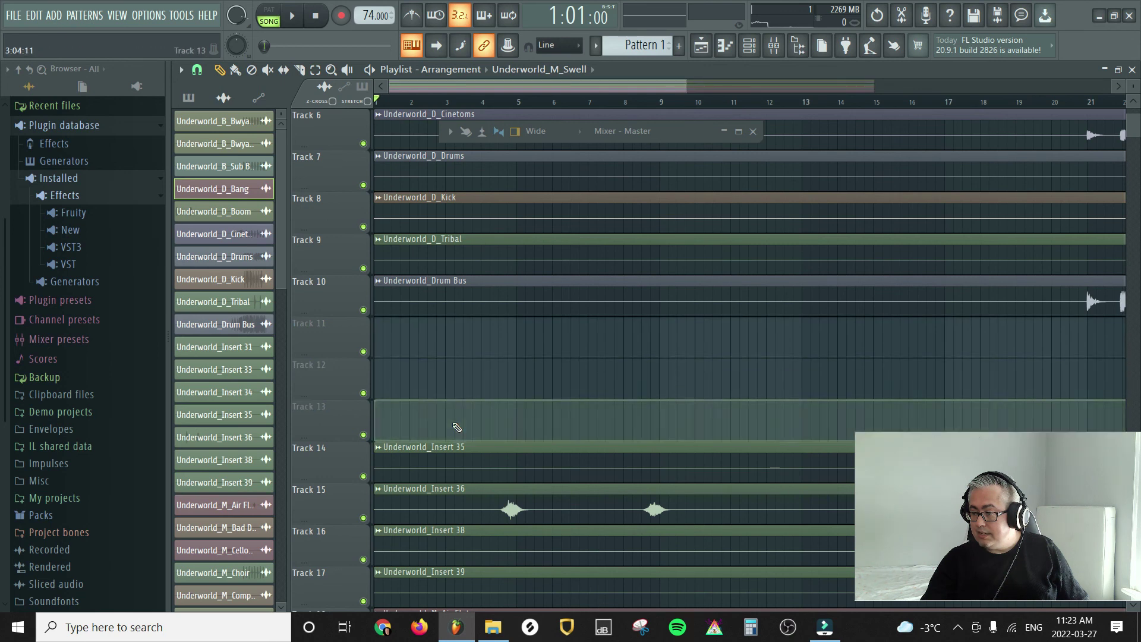
pyautogui.rightClick(459, 465)
pyautogui.scroll(-4, 470, 446)
pyautogui.rightClick(485, 395)
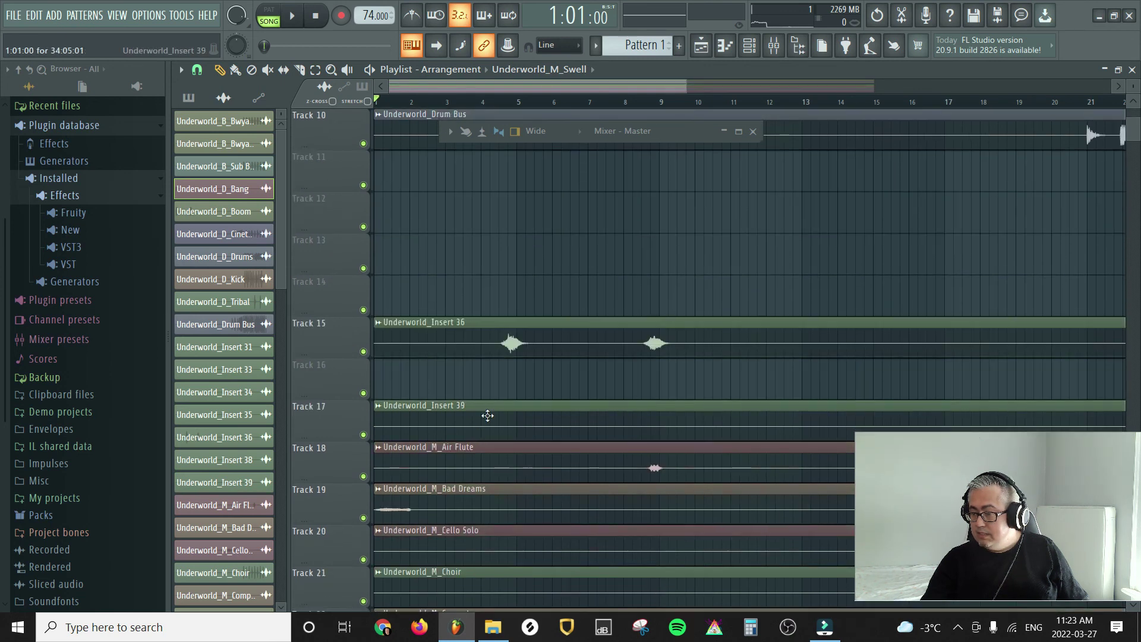
pyautogui.rightClick(488, 415)
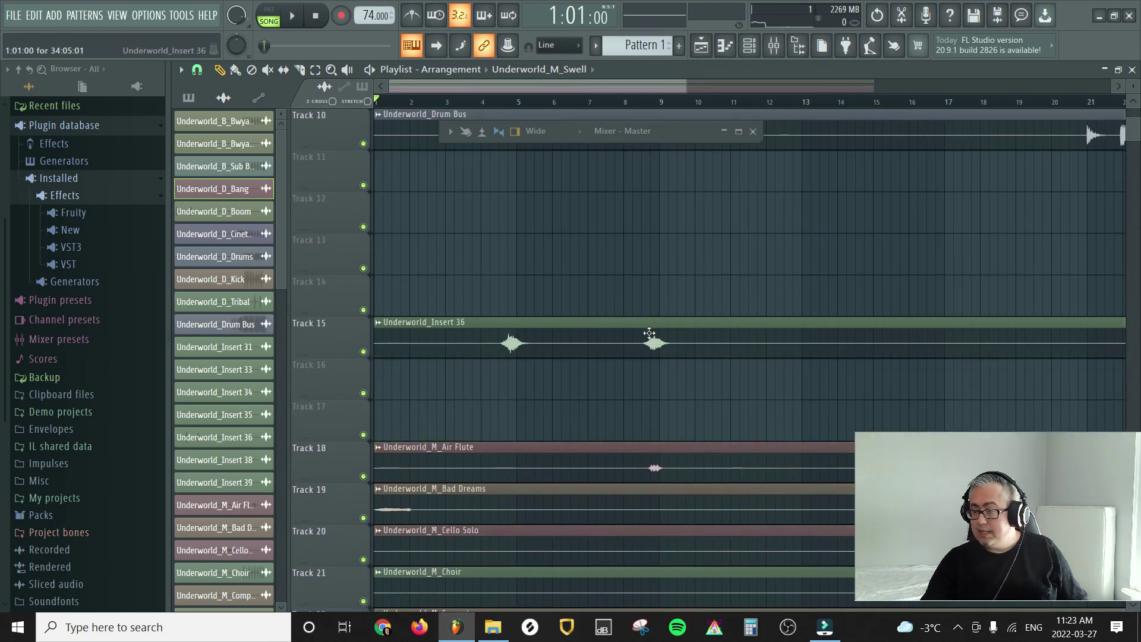